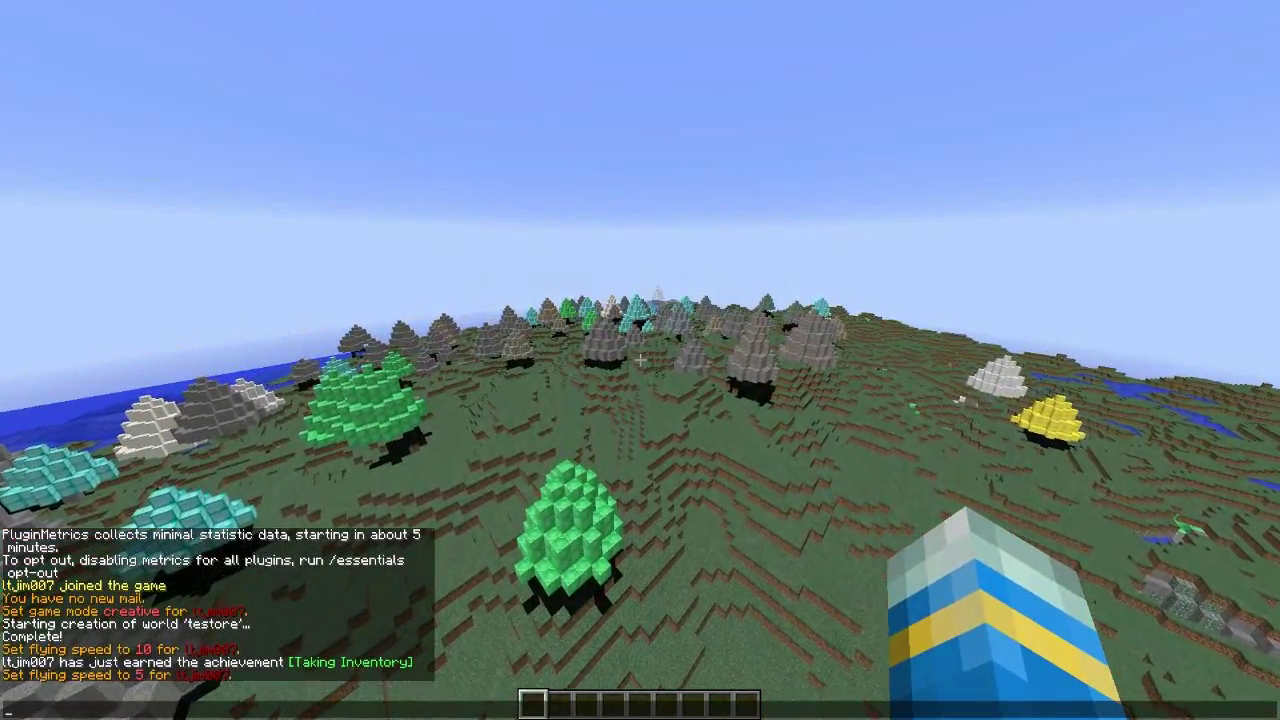
Fly over the generated ore world to examine its ore-block trees, hills, coastline and exposed underground ore layers
key(Escape)
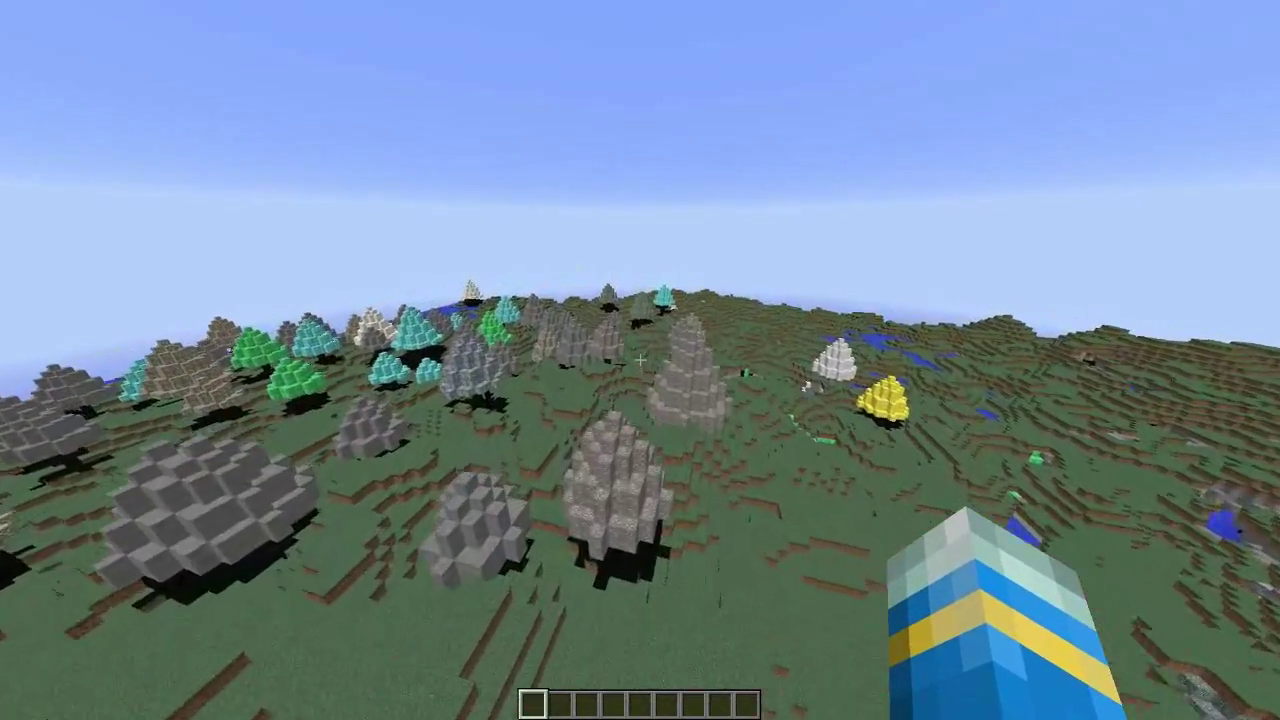
key(w)
key(w)
key(w)
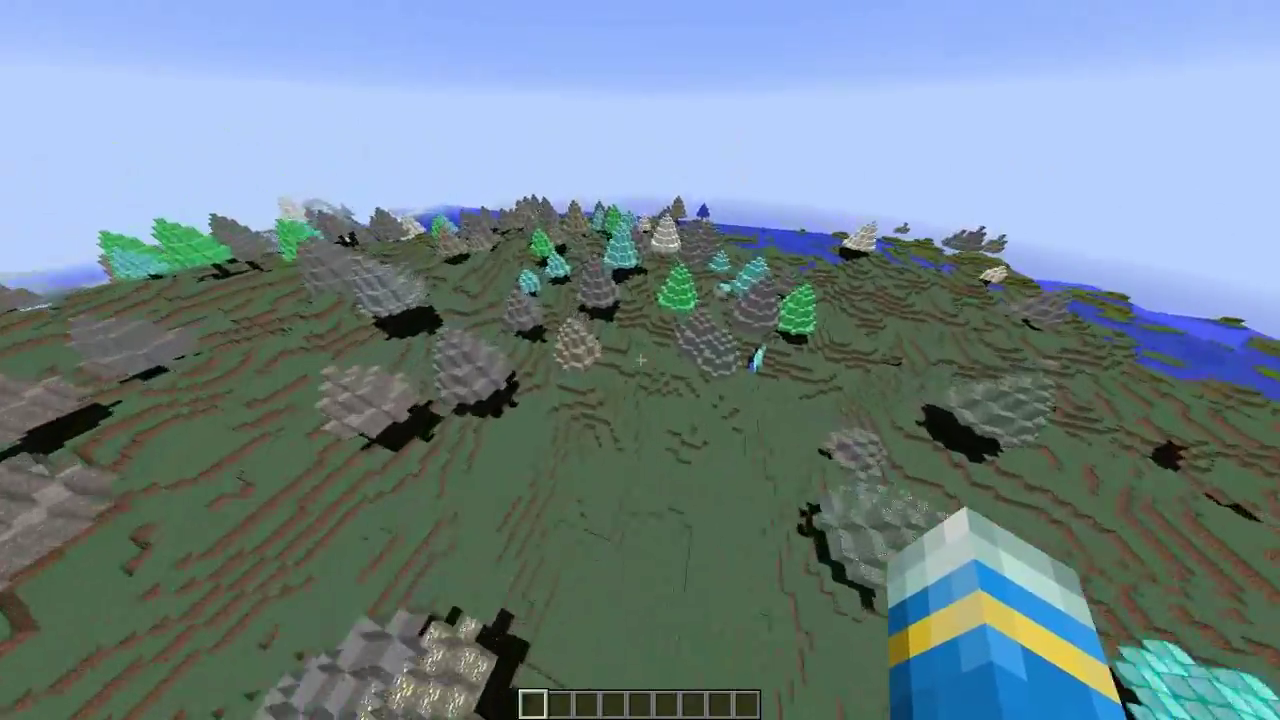
key(w)
key(shift)
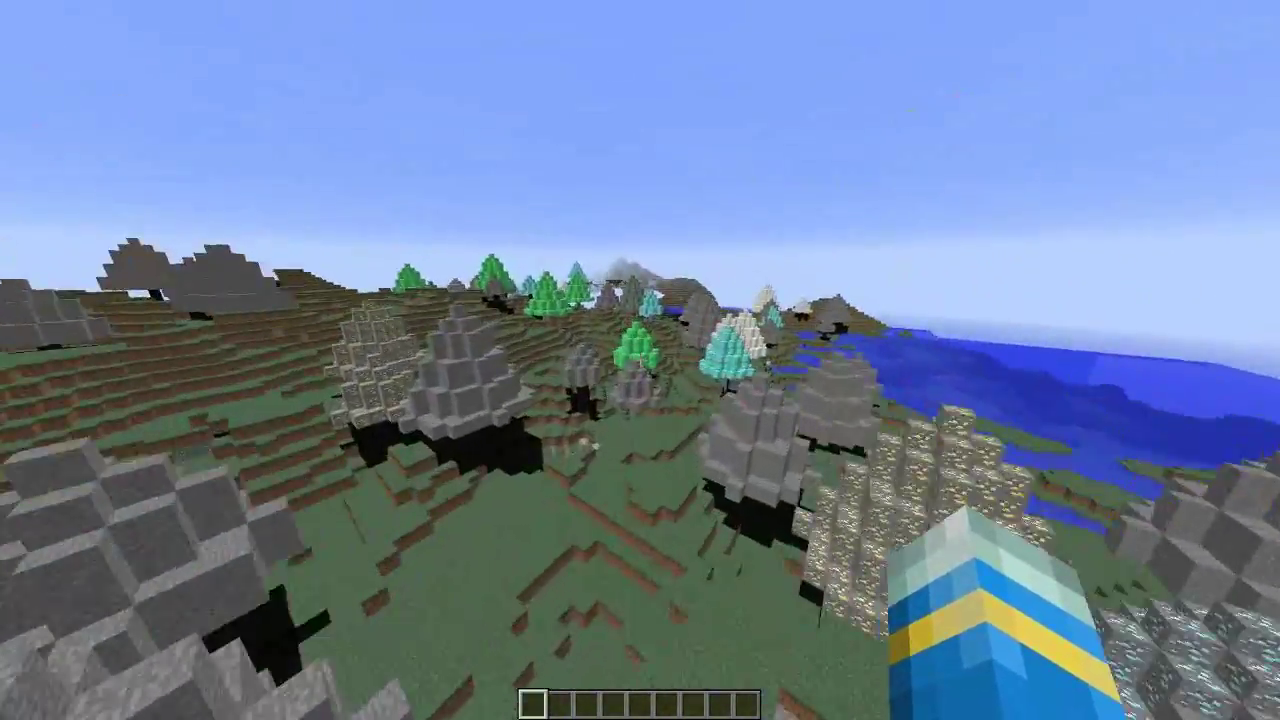
key(w)
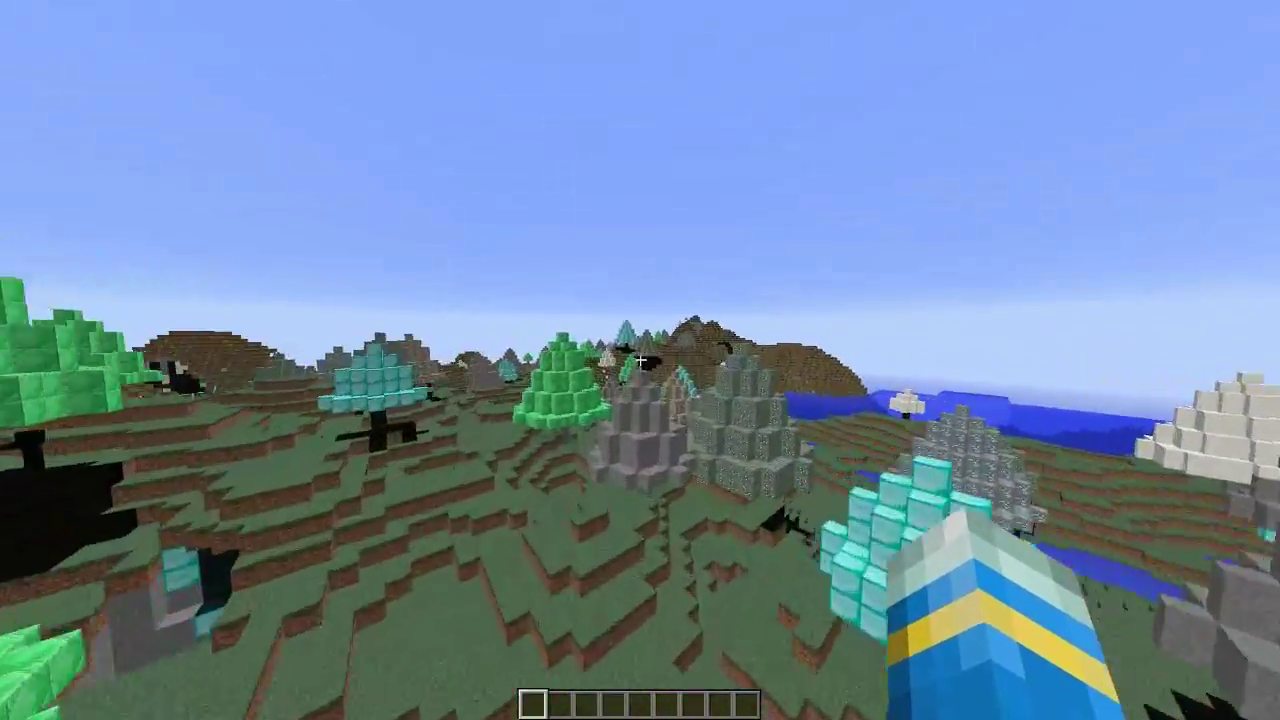
key(w)
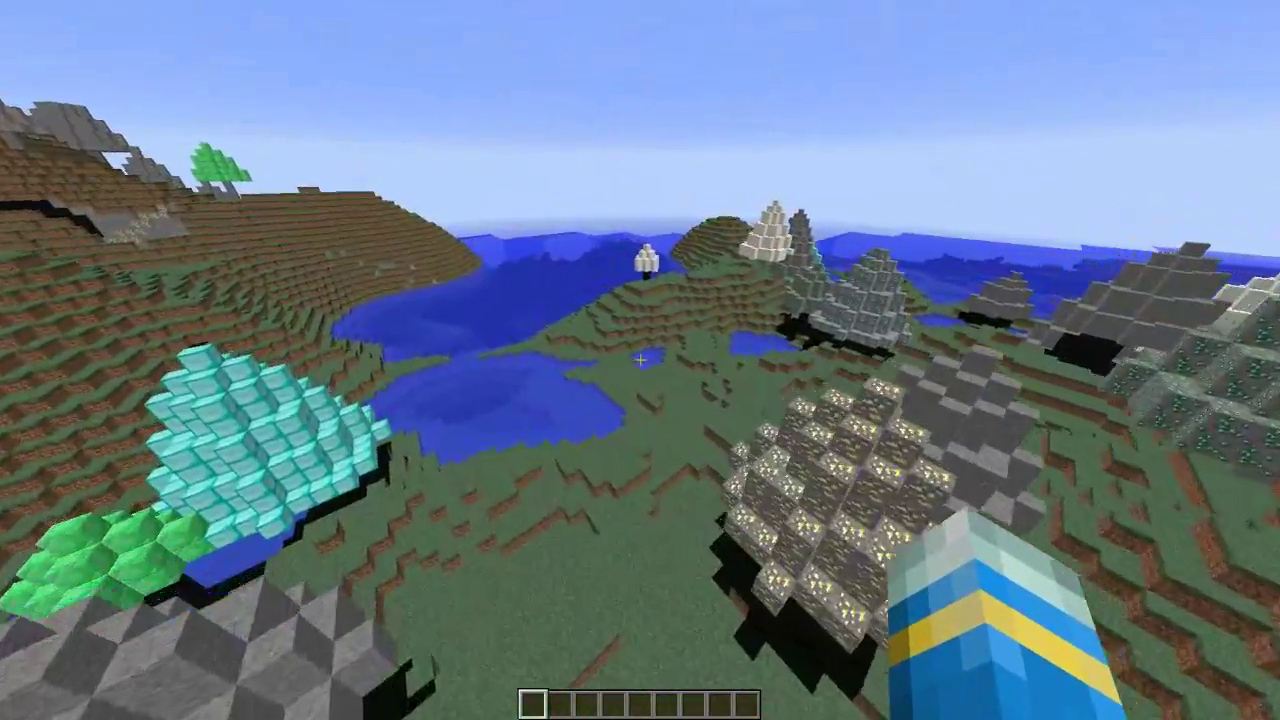
key(w)
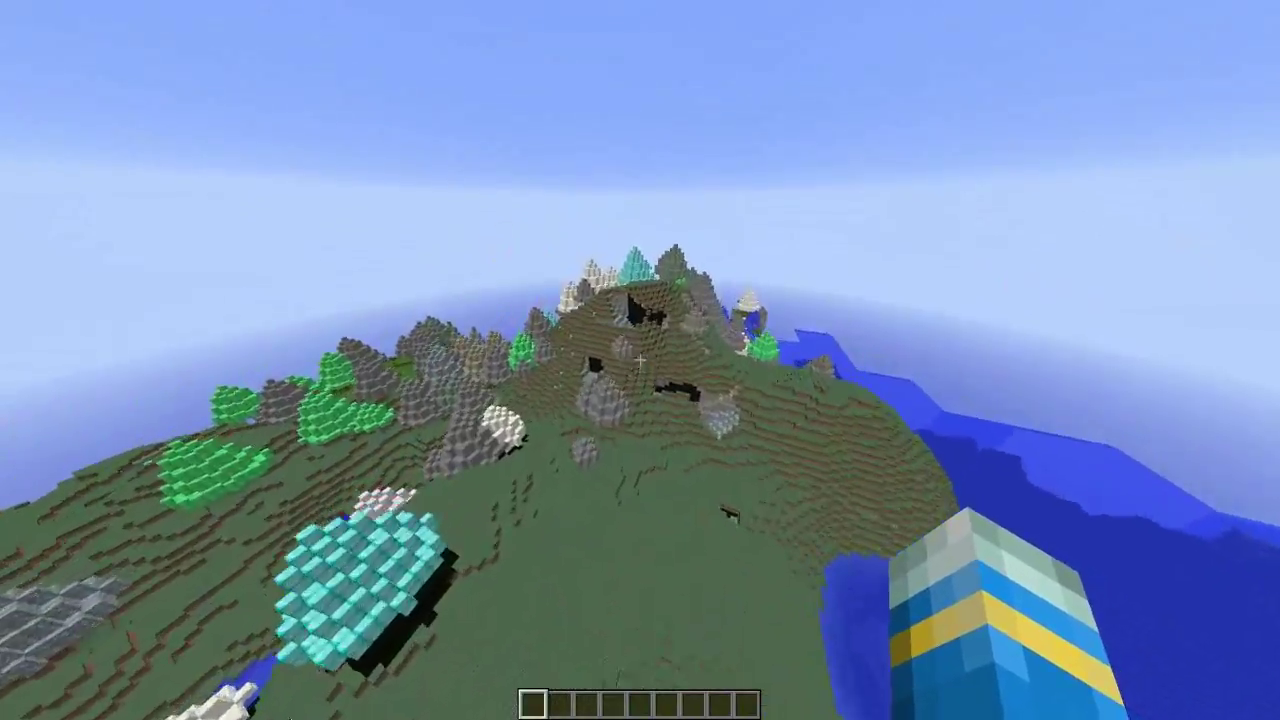
key(w)
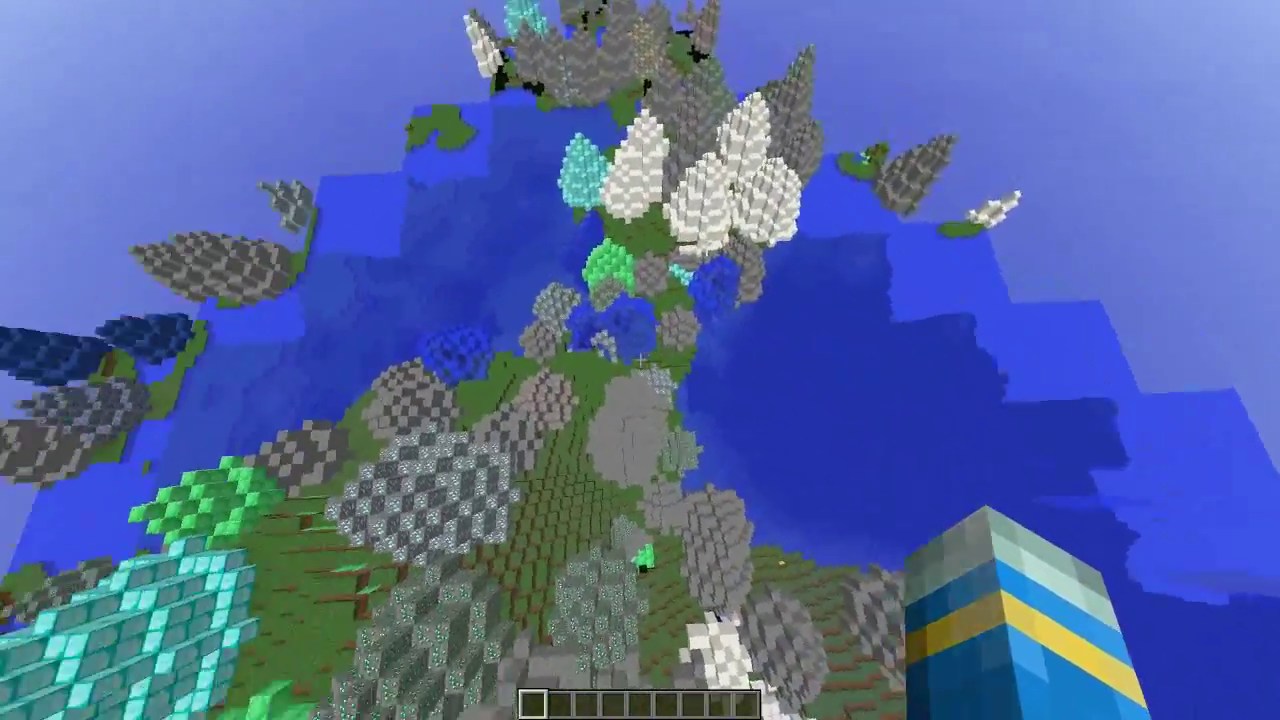
key(w)
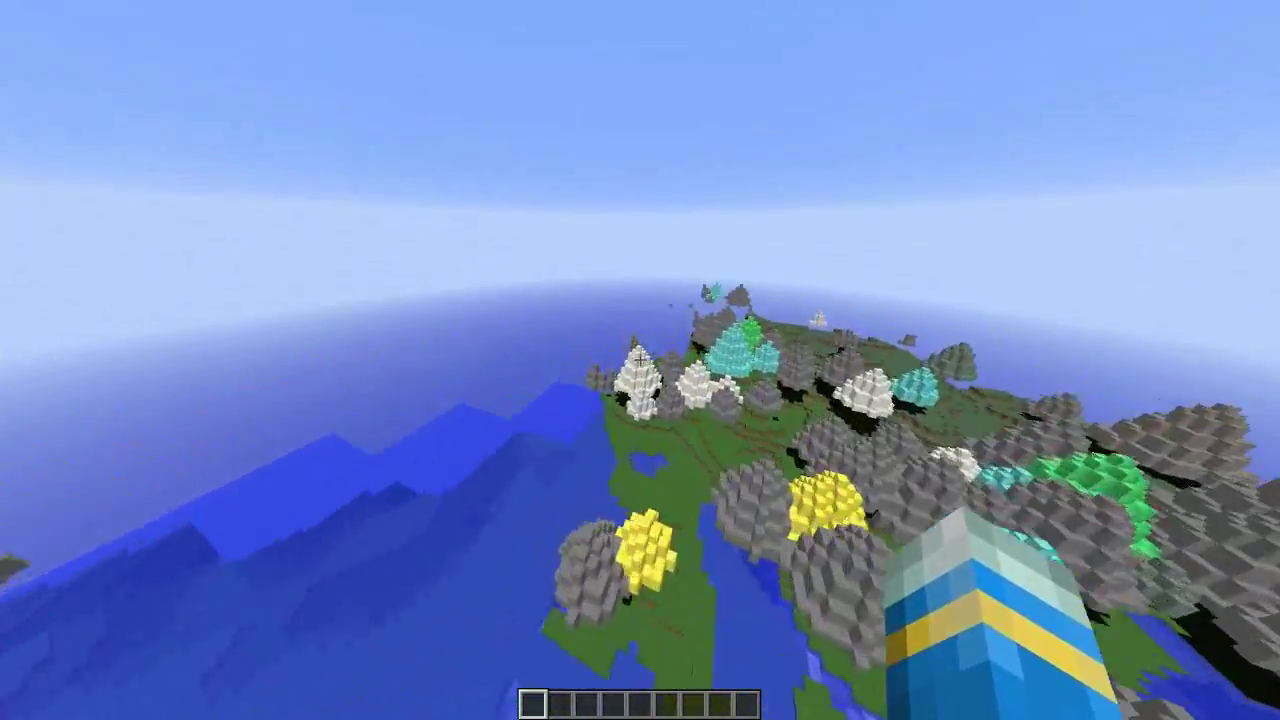
key(w)
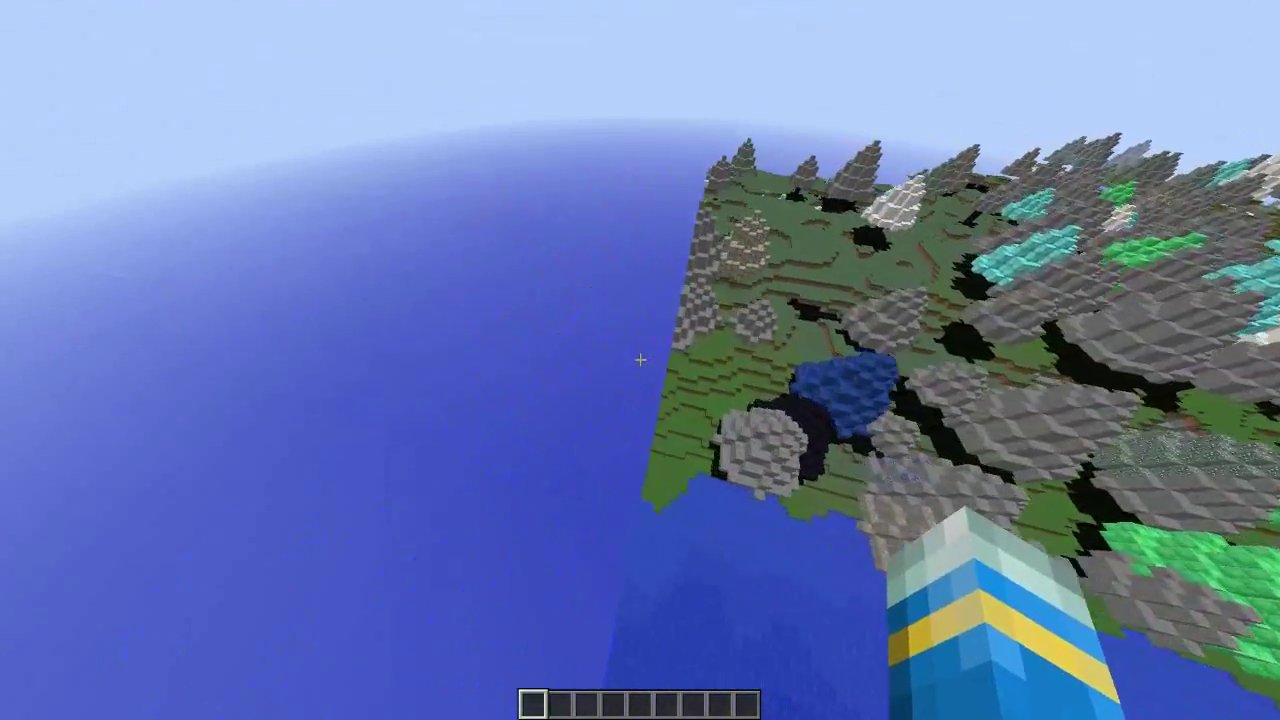
key(w)
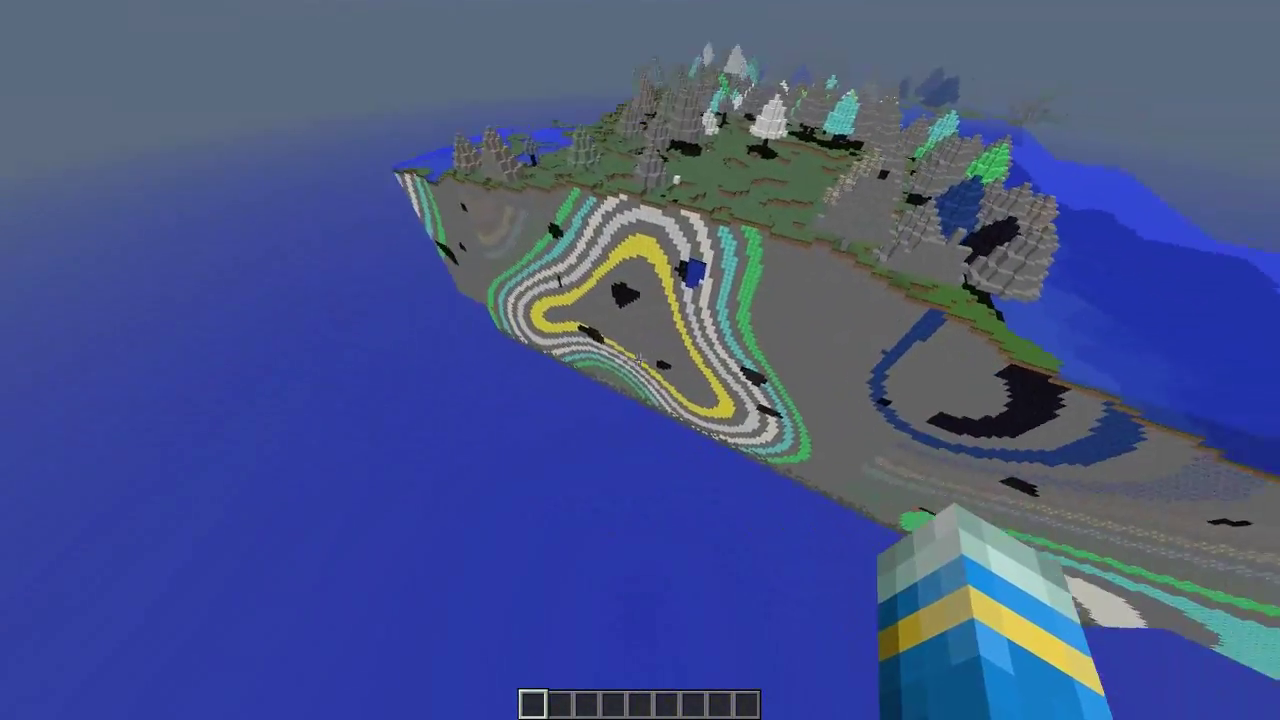
key(space)
key(w)
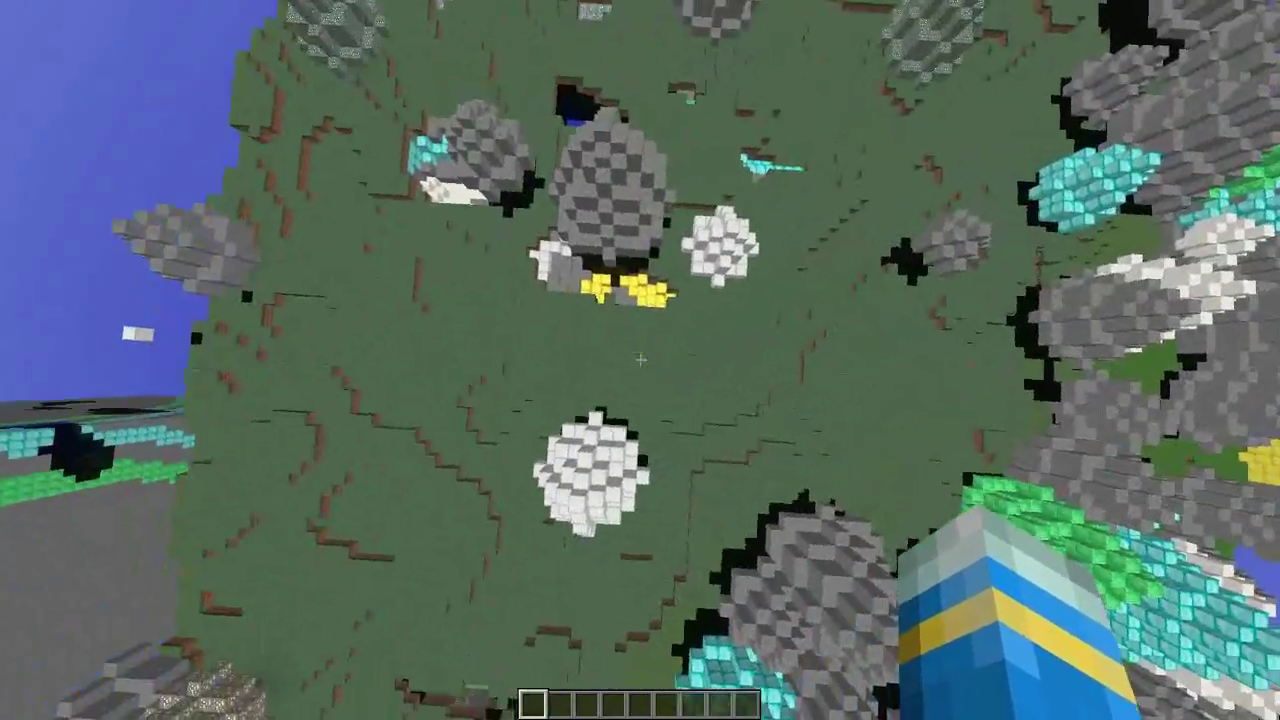
Descend to the grassy plain and dig down through the ground into the gold block layer
key(shift)
click(640, 360)
click(640, 360)
click(640, 360)
key(w)
click(640, 360)
click(640, 360)
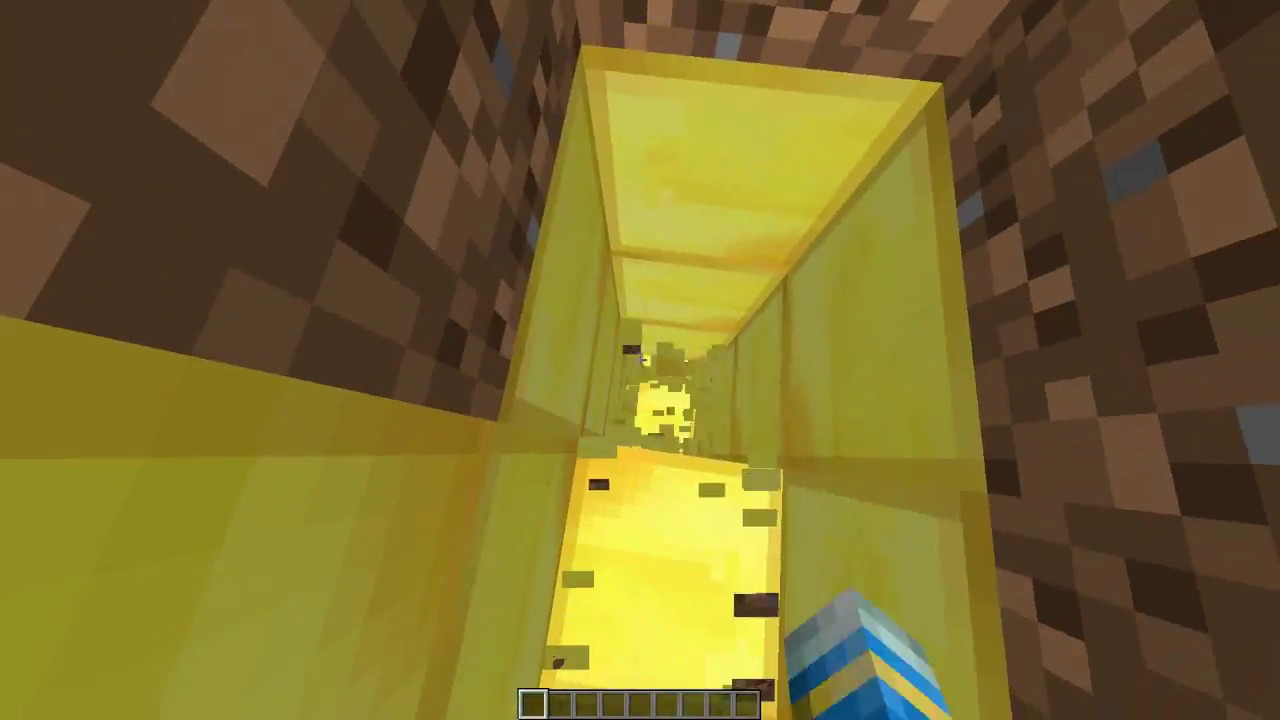
click(640, 360)
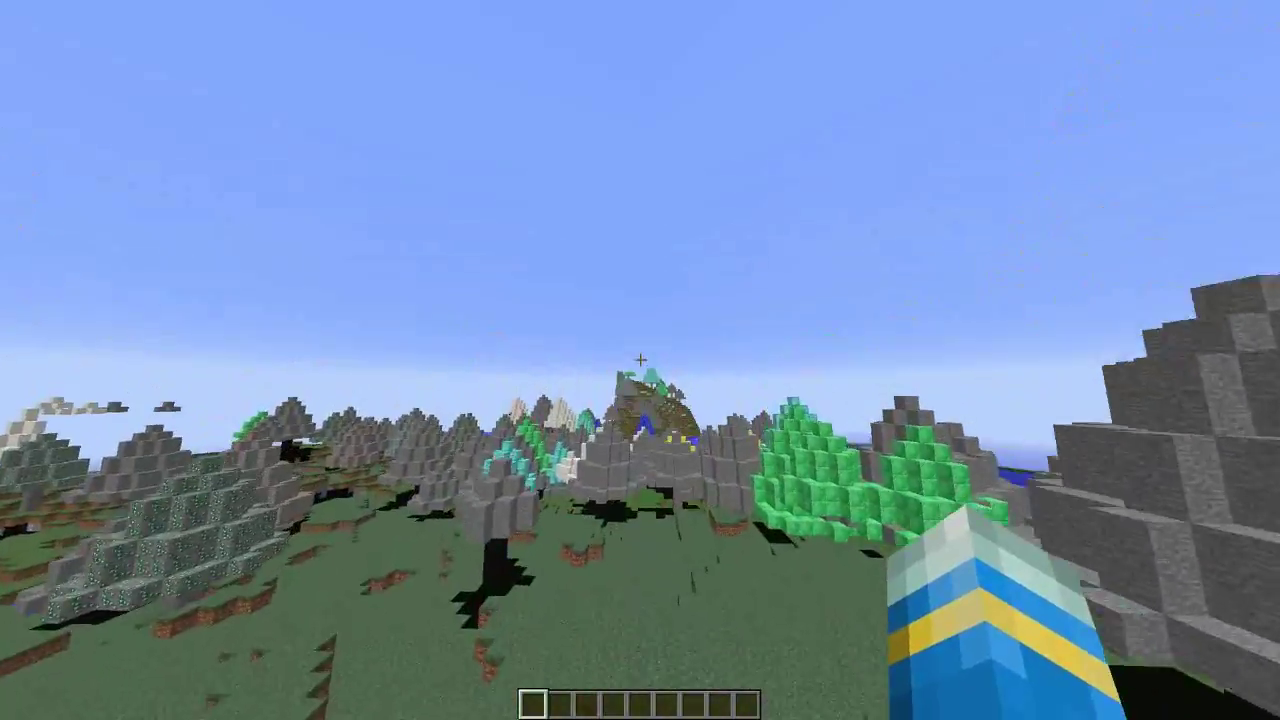
Fly across the ore forest and over the mountain to survey the trees and lakes from high above
key(w)
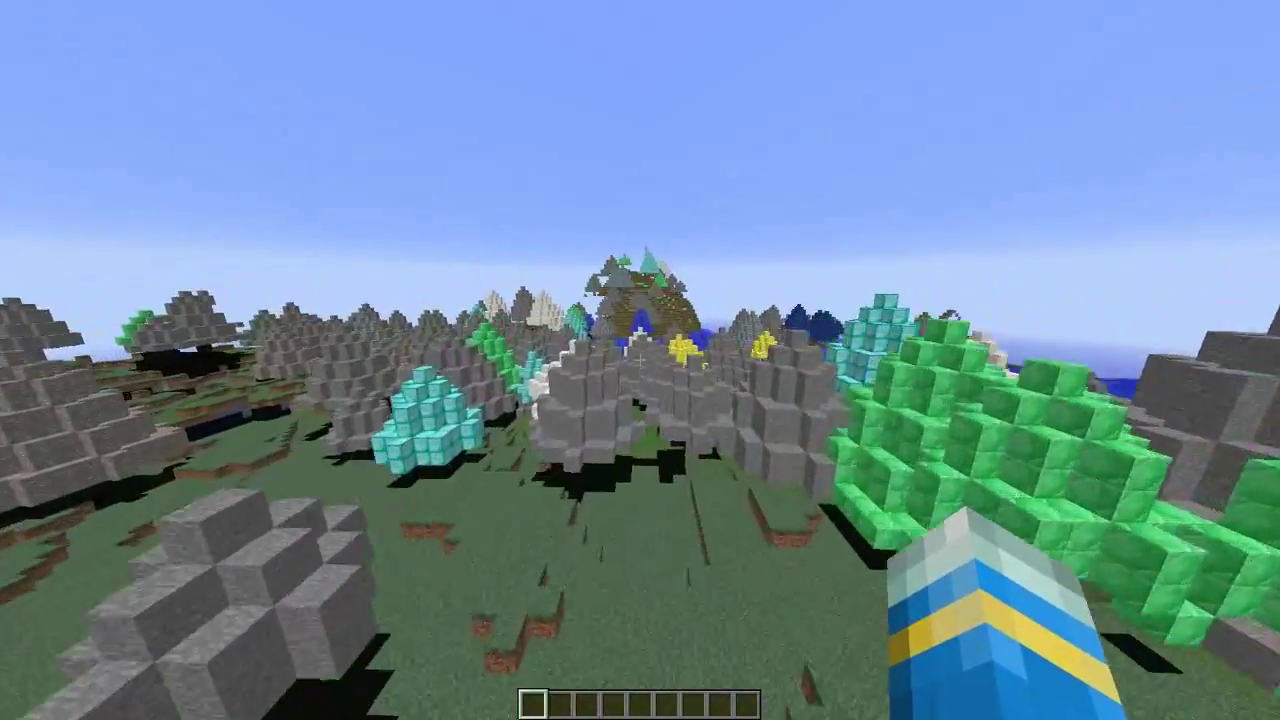
key(w)
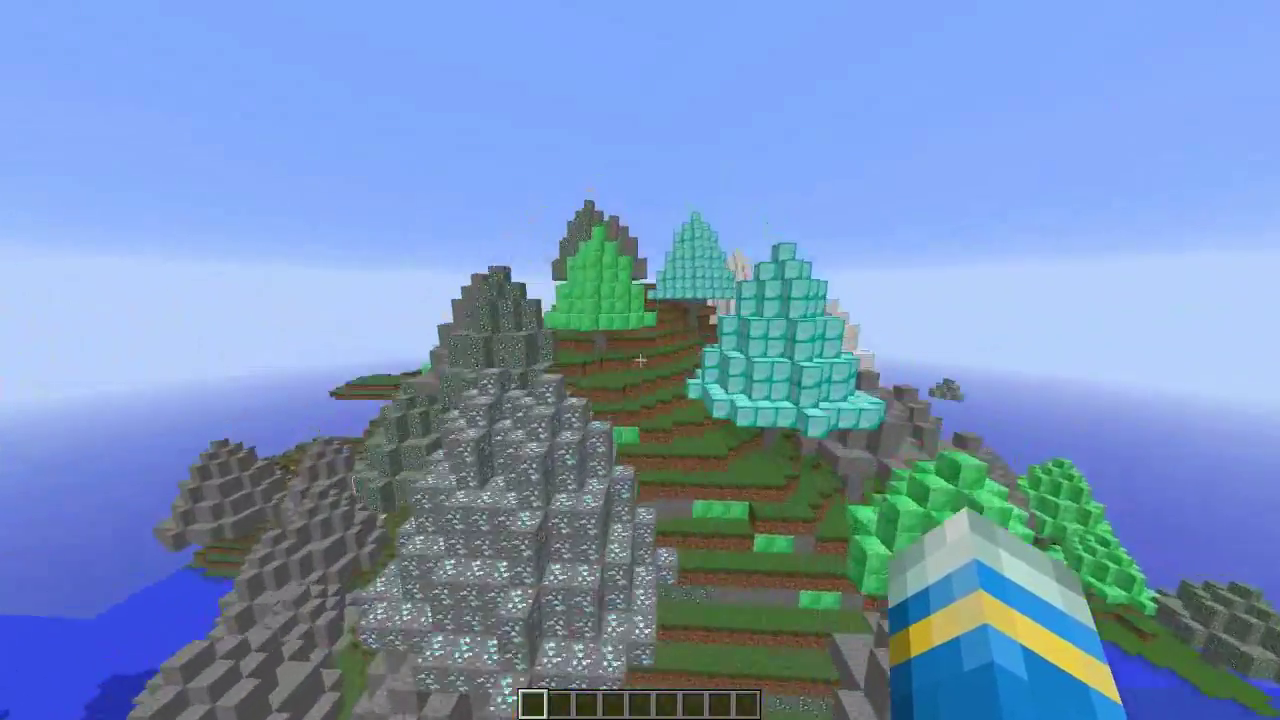
key(w)
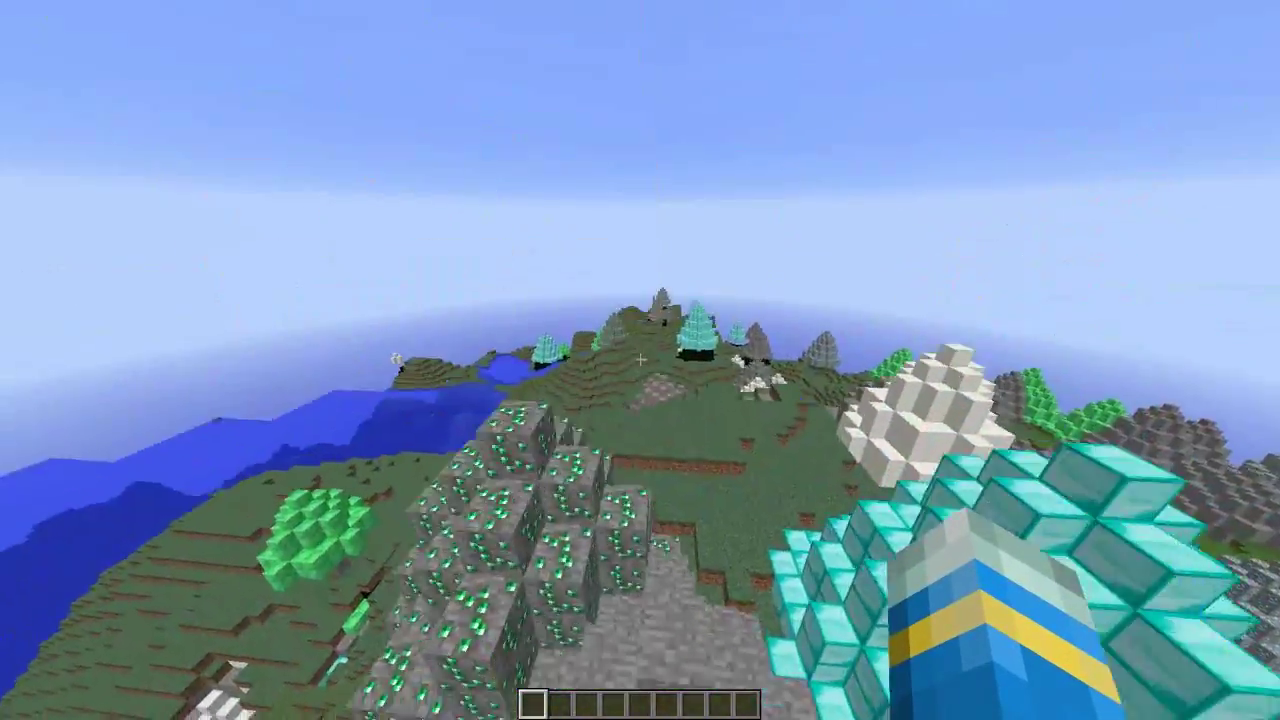
key(e)
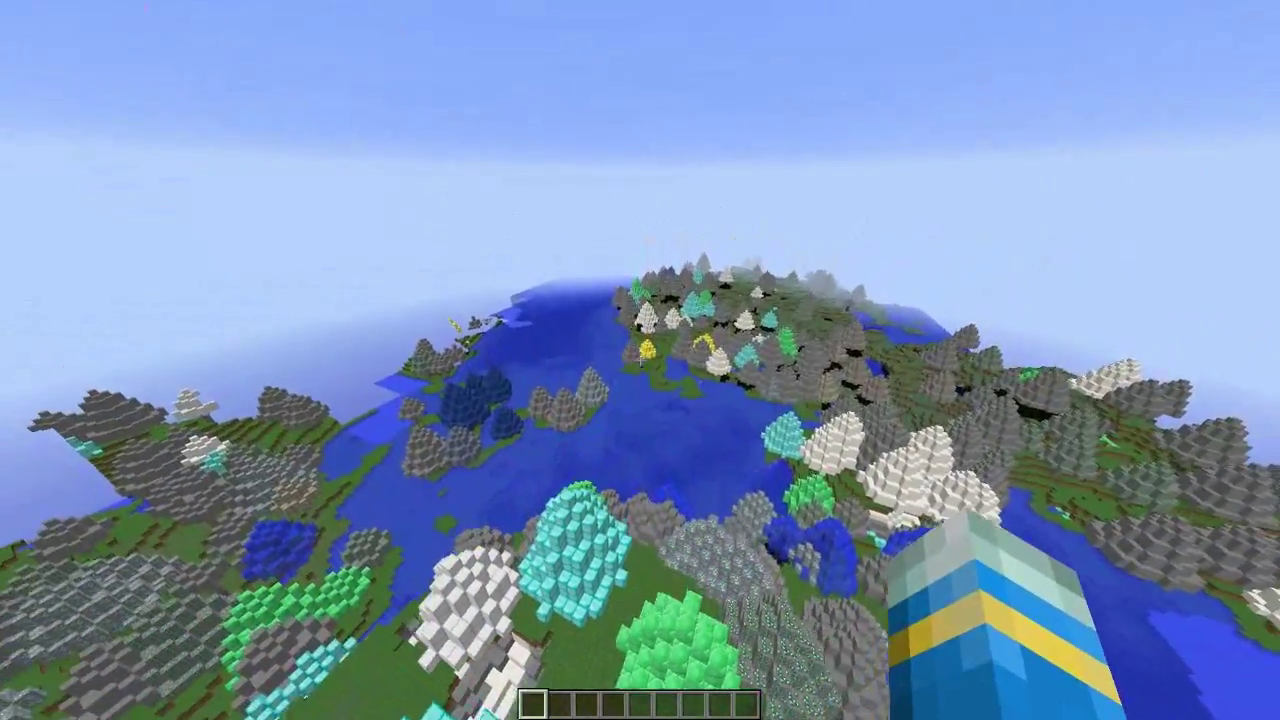
key(w)
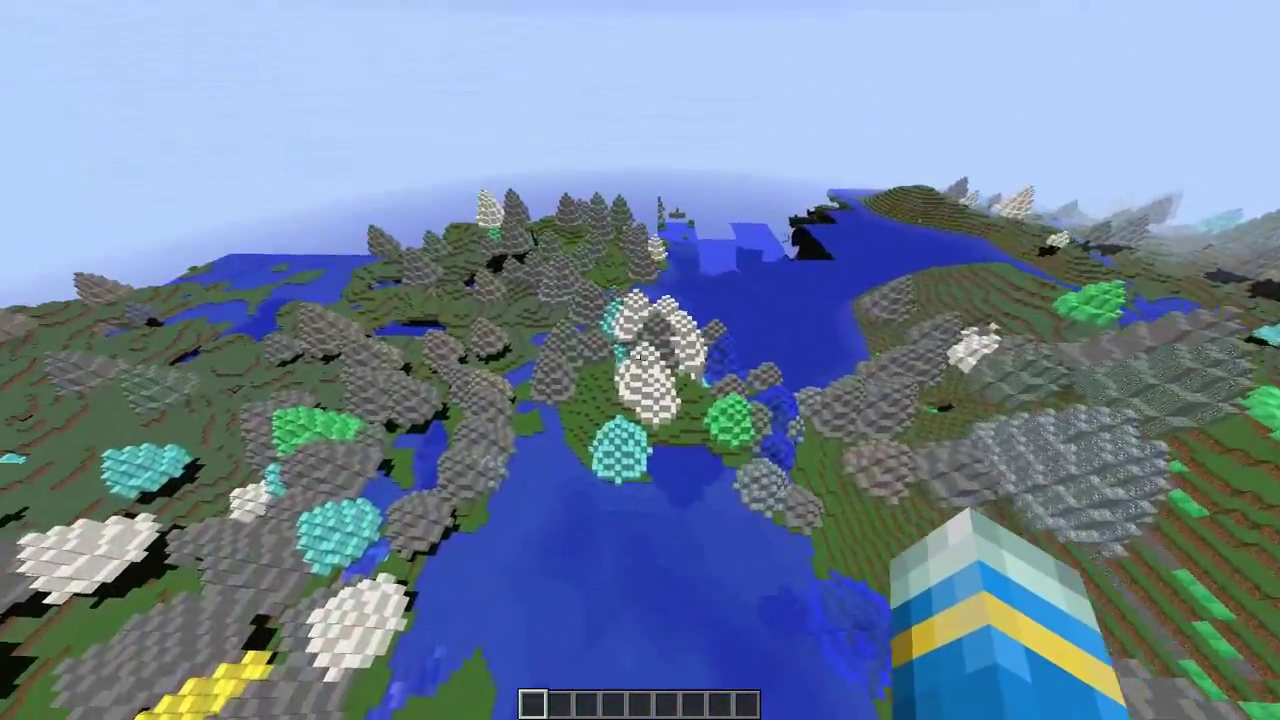
key(w)
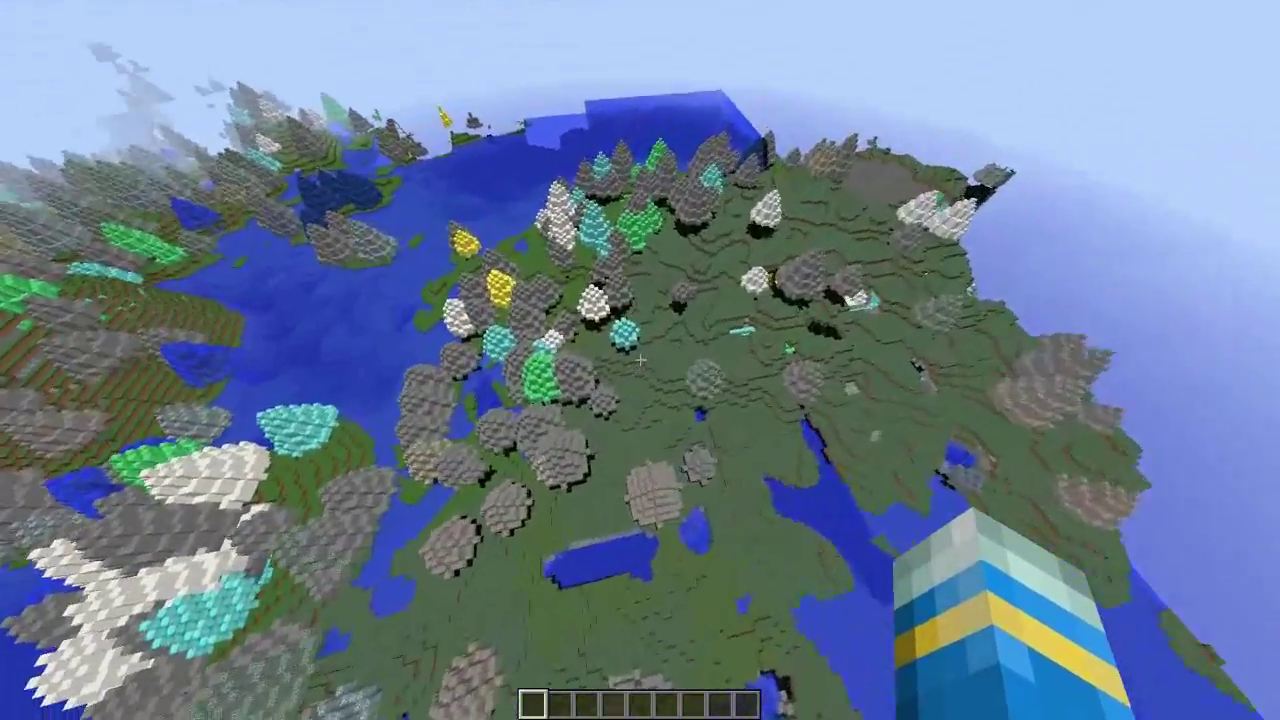
key(s)
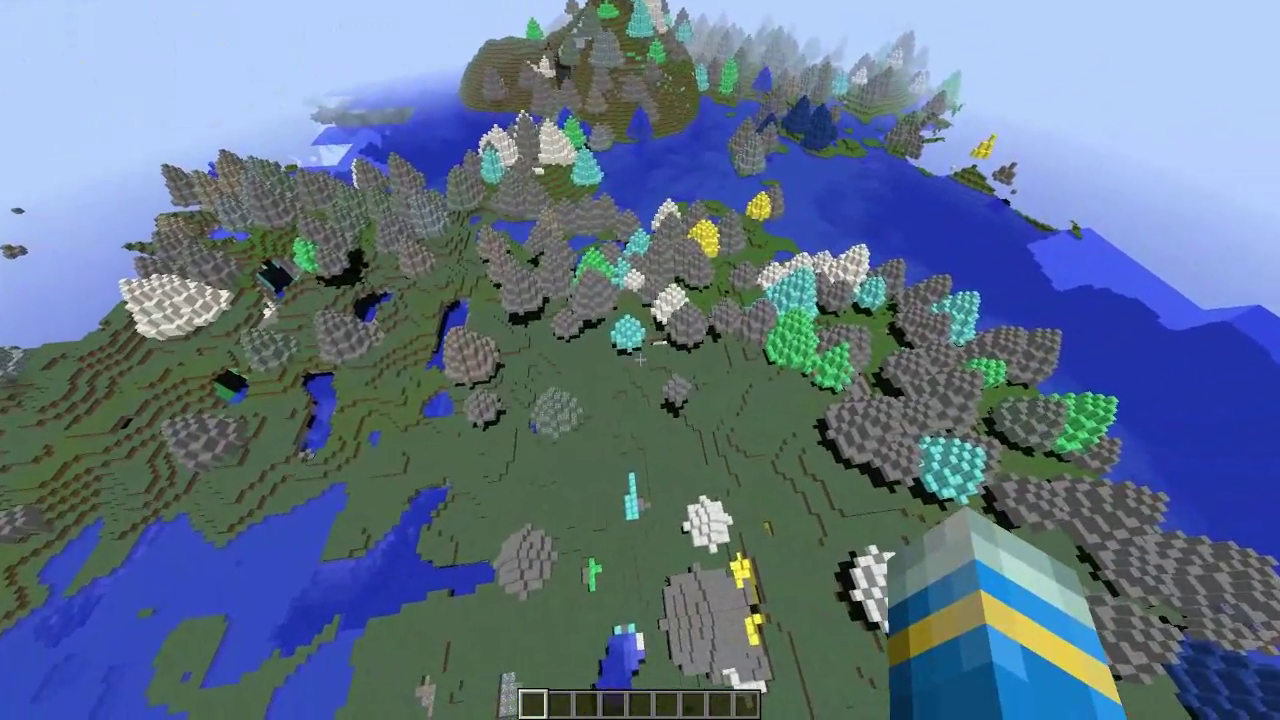
Descend to ground level and inspect the stone, iron, gold and emerald block trees up close
key(shift)
key(w)
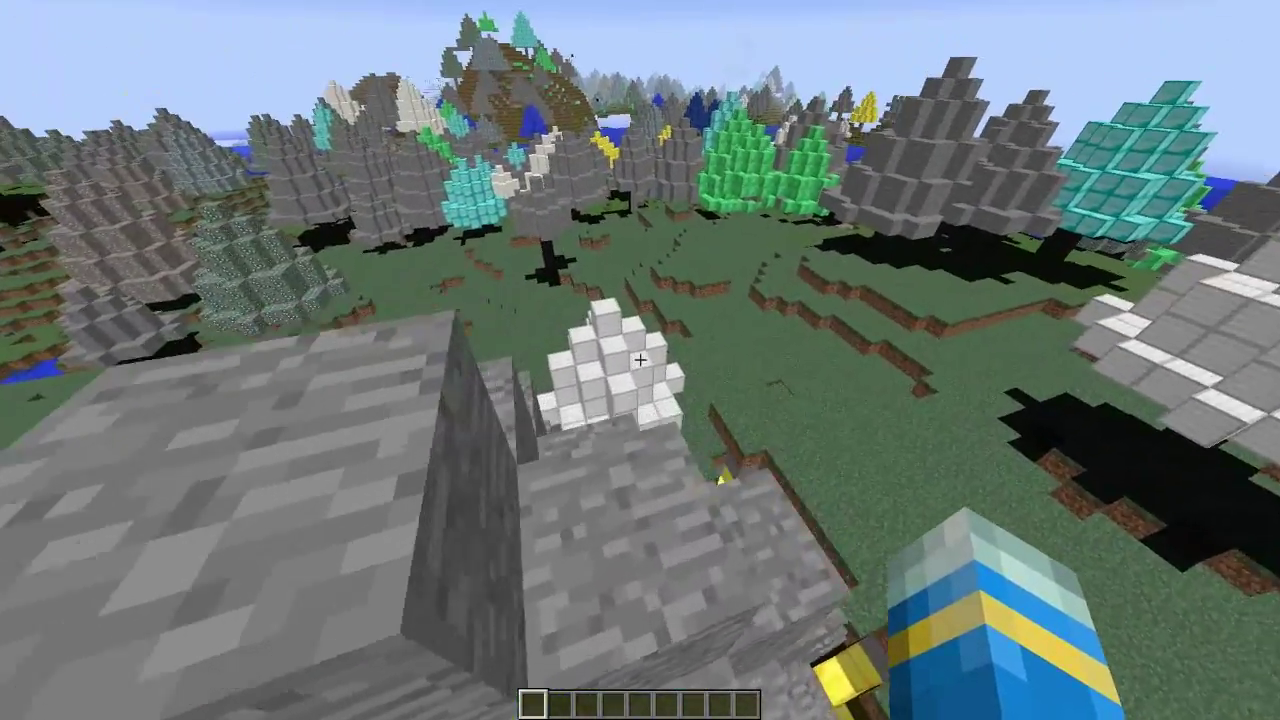
key(w)
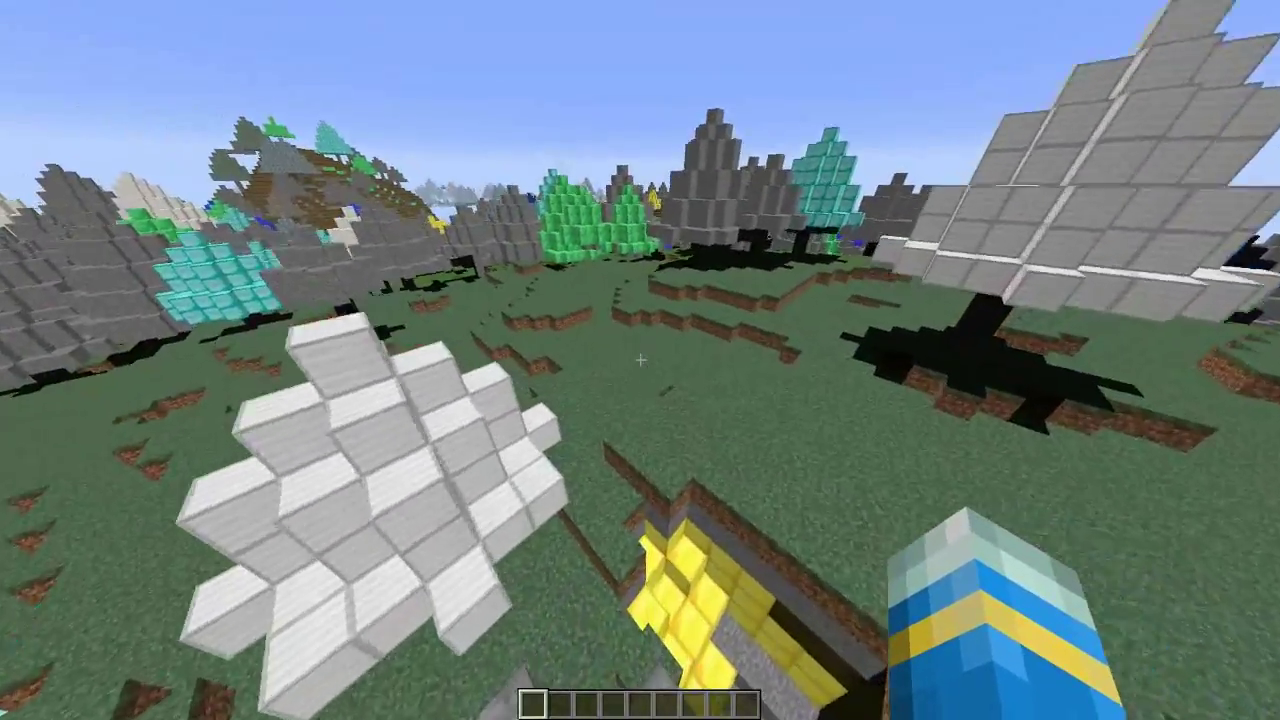
key(w)
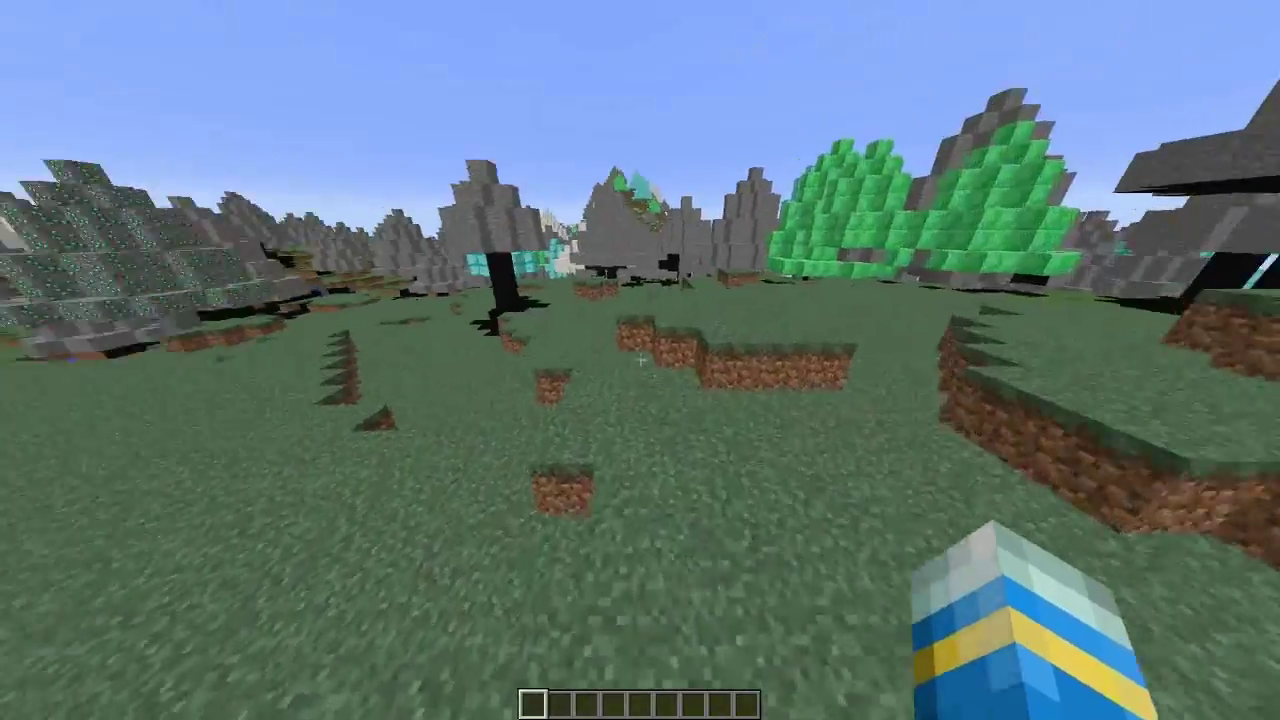
key(w)
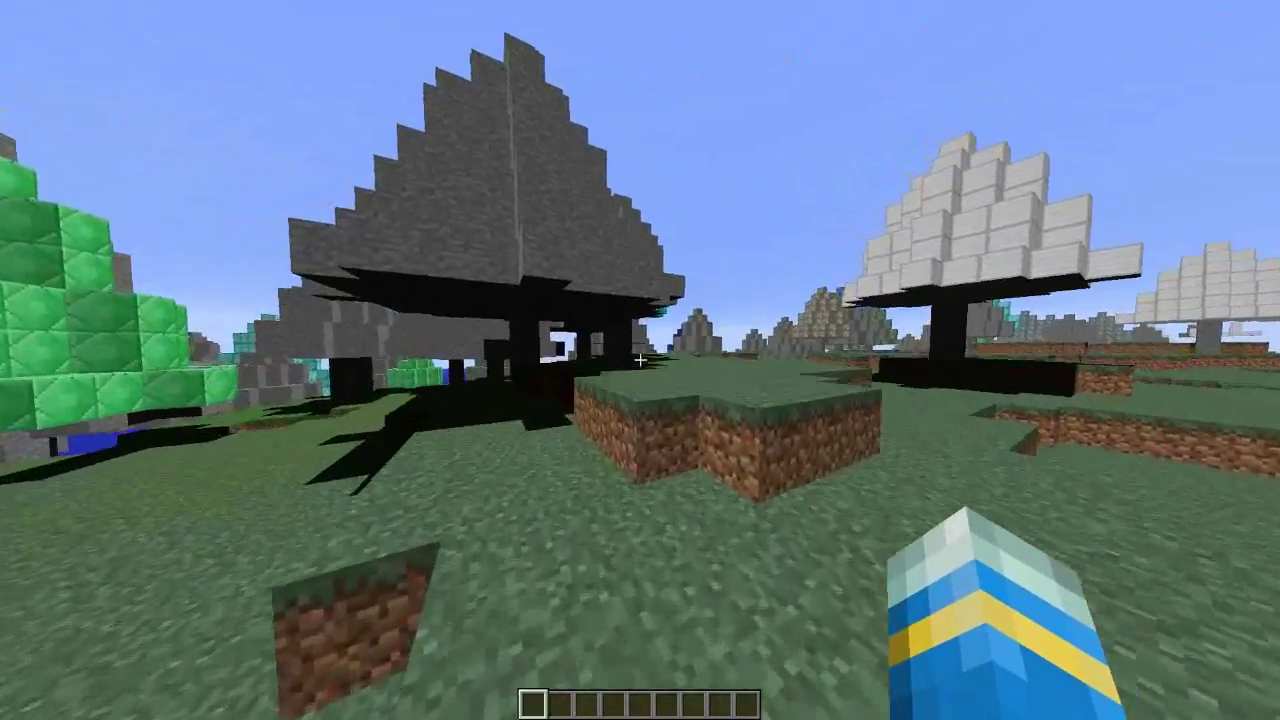
key(w)
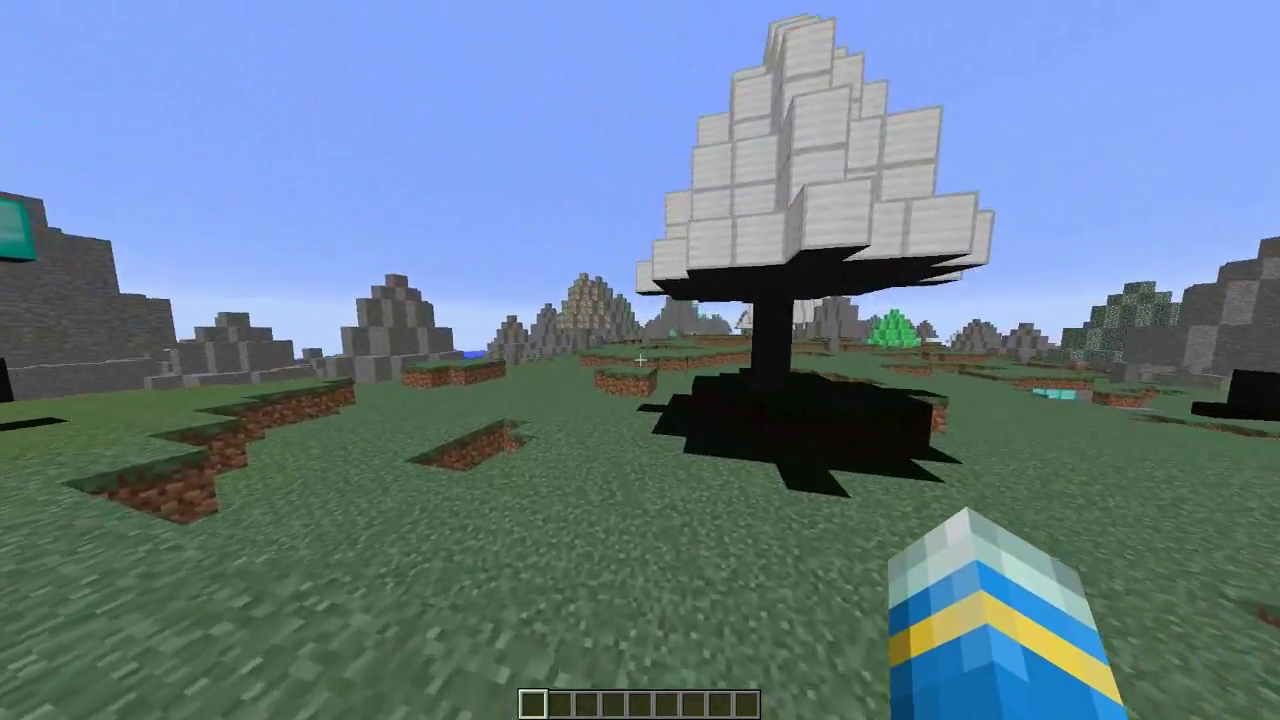
Create a world named oreworld2 with the command /mv create oreworld2 NORMAL -g OreWorld
key(slash)
text(mv)
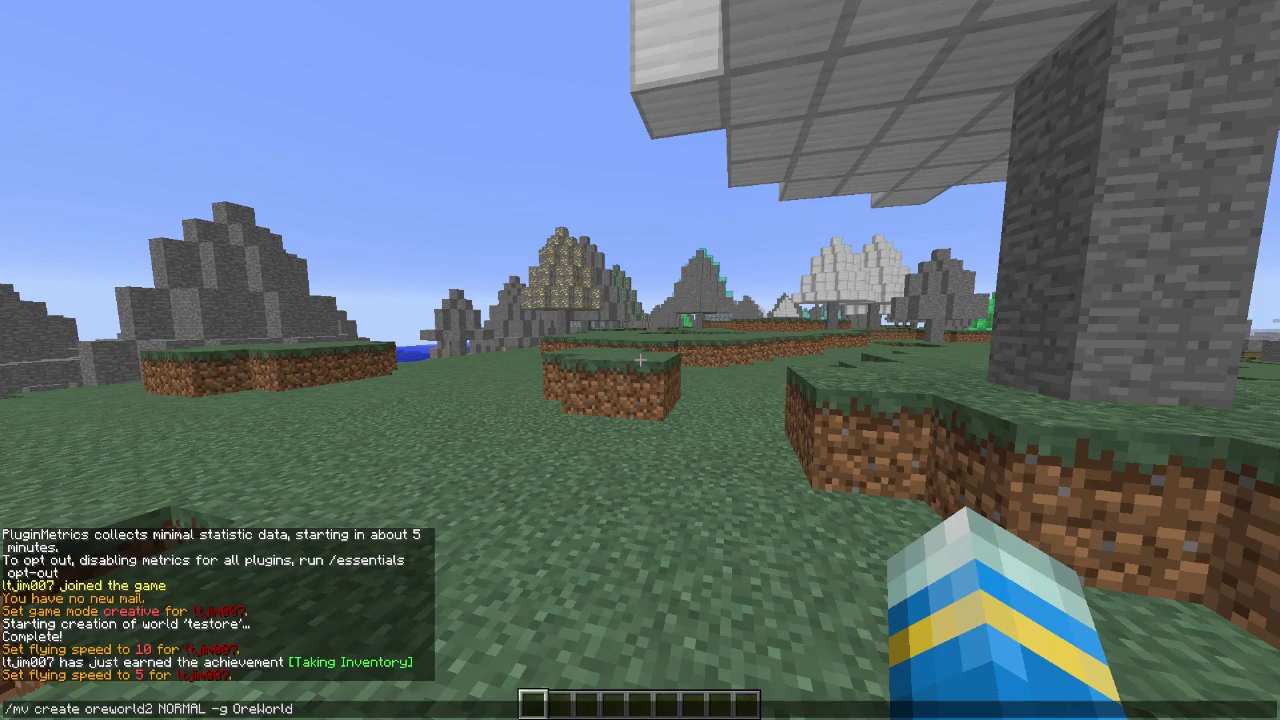
key(Return)
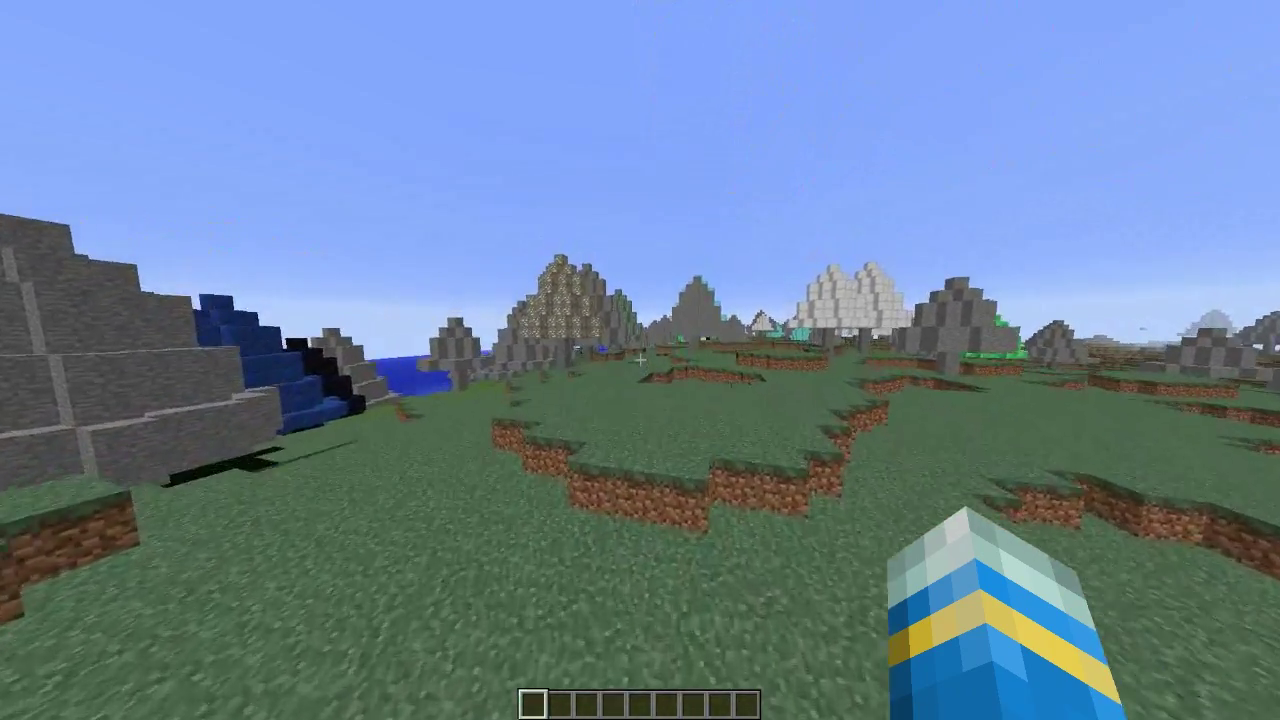
key(w)
key(space)
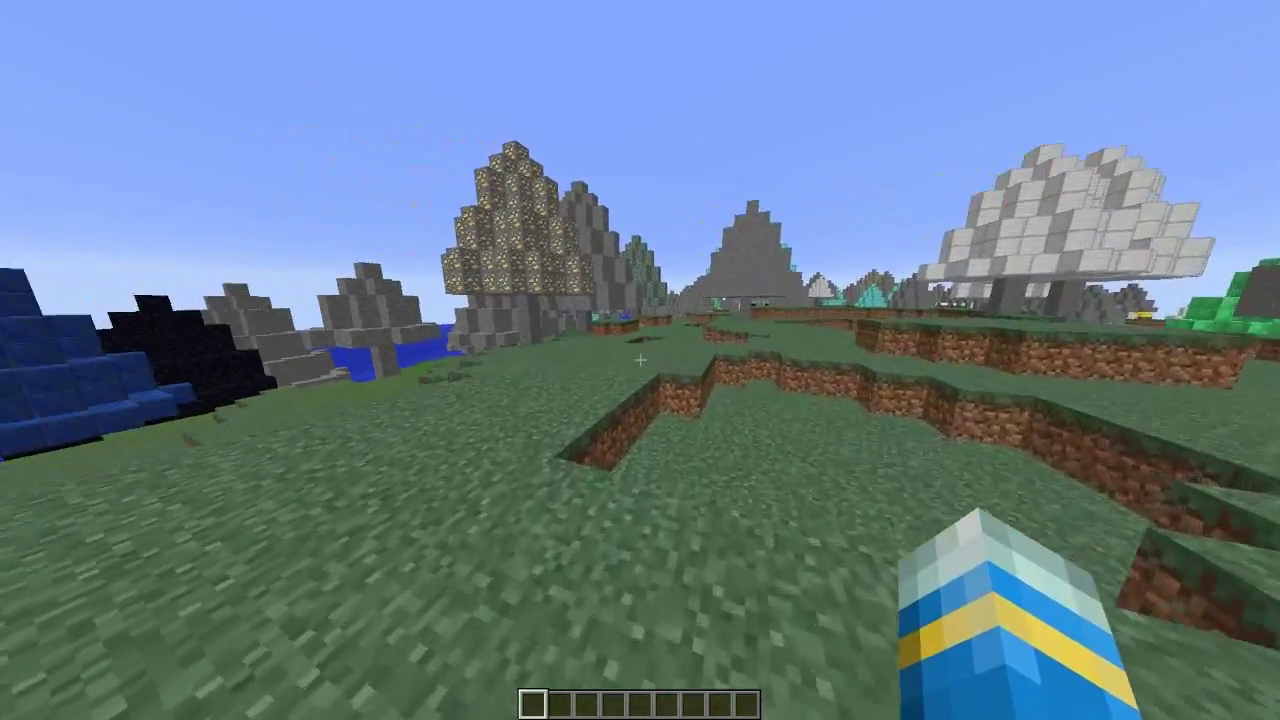
key(t)
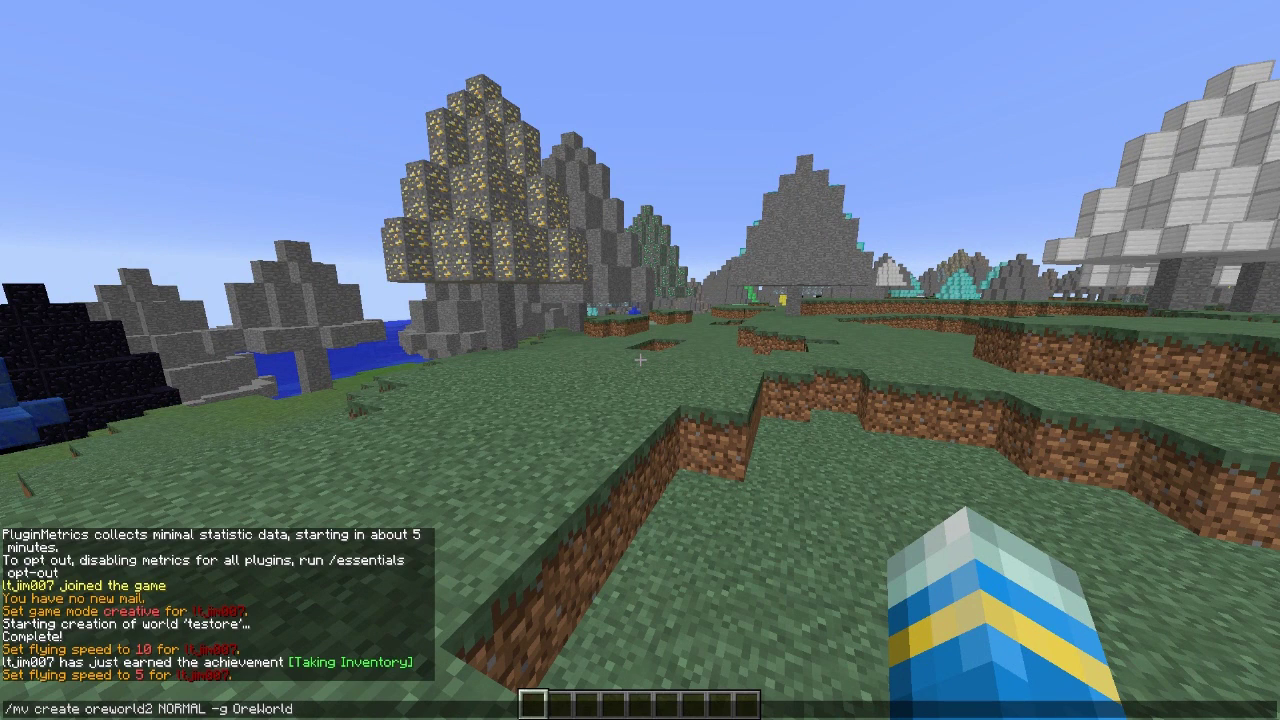
key(Return)
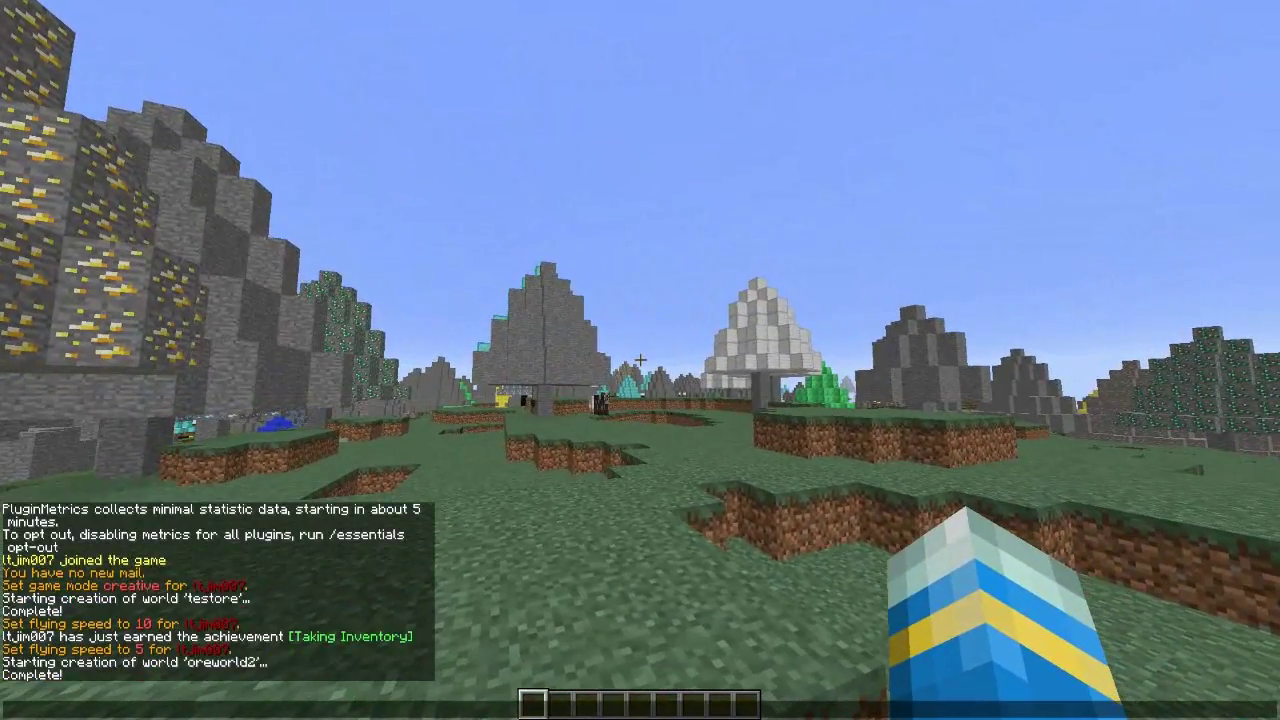
key(Escape)
text(w)
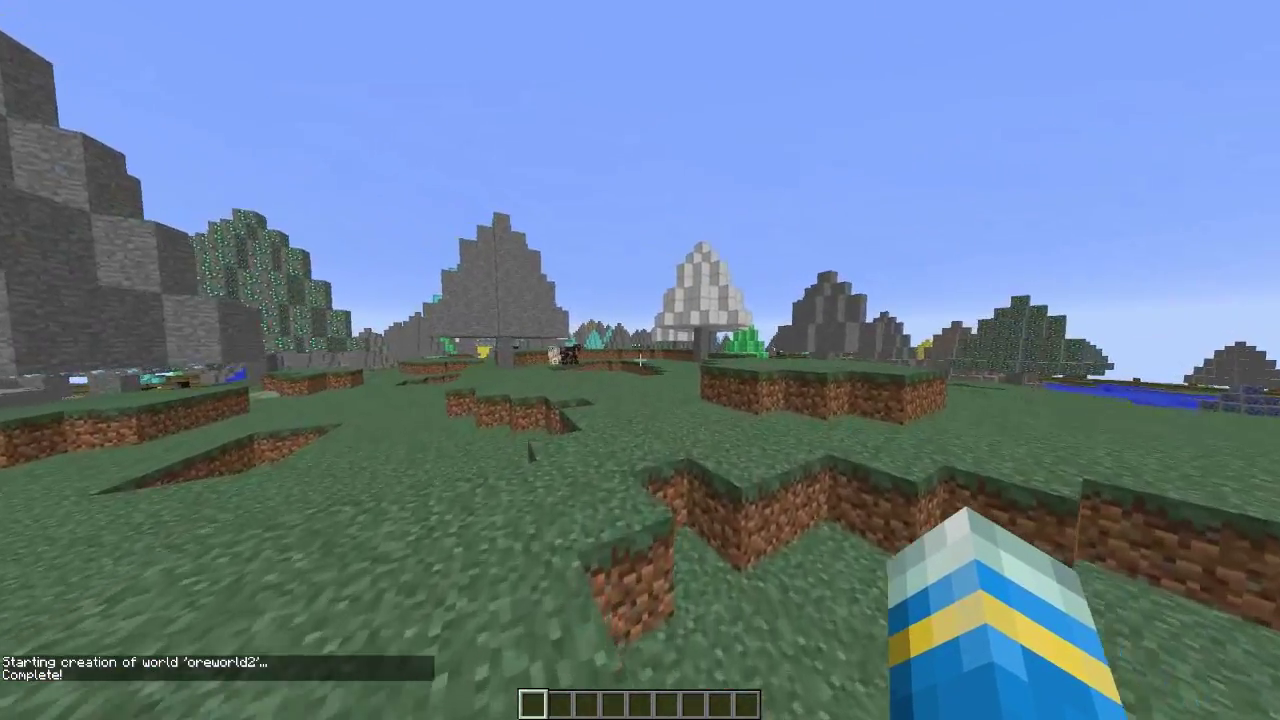
Teleport to the oreworld2 world with an /mv command and set the flying speed to 10 for exploring it
text(/mv)
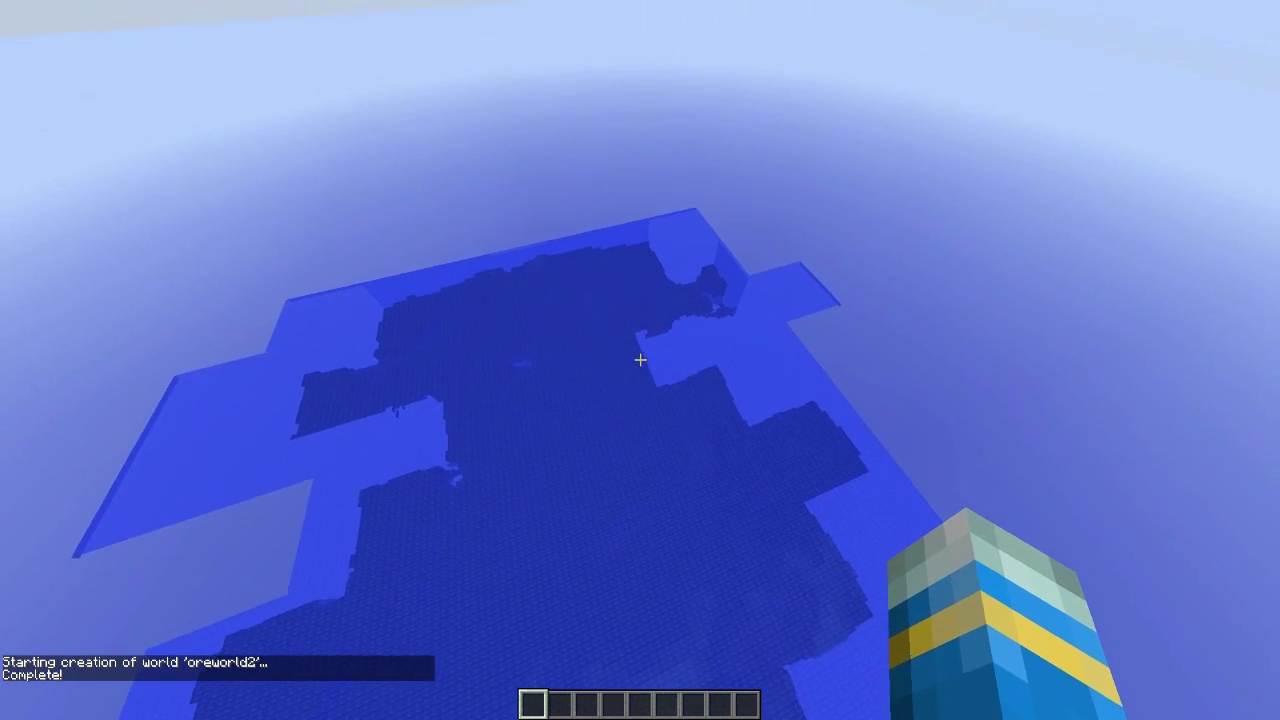
text(/speeed 10)
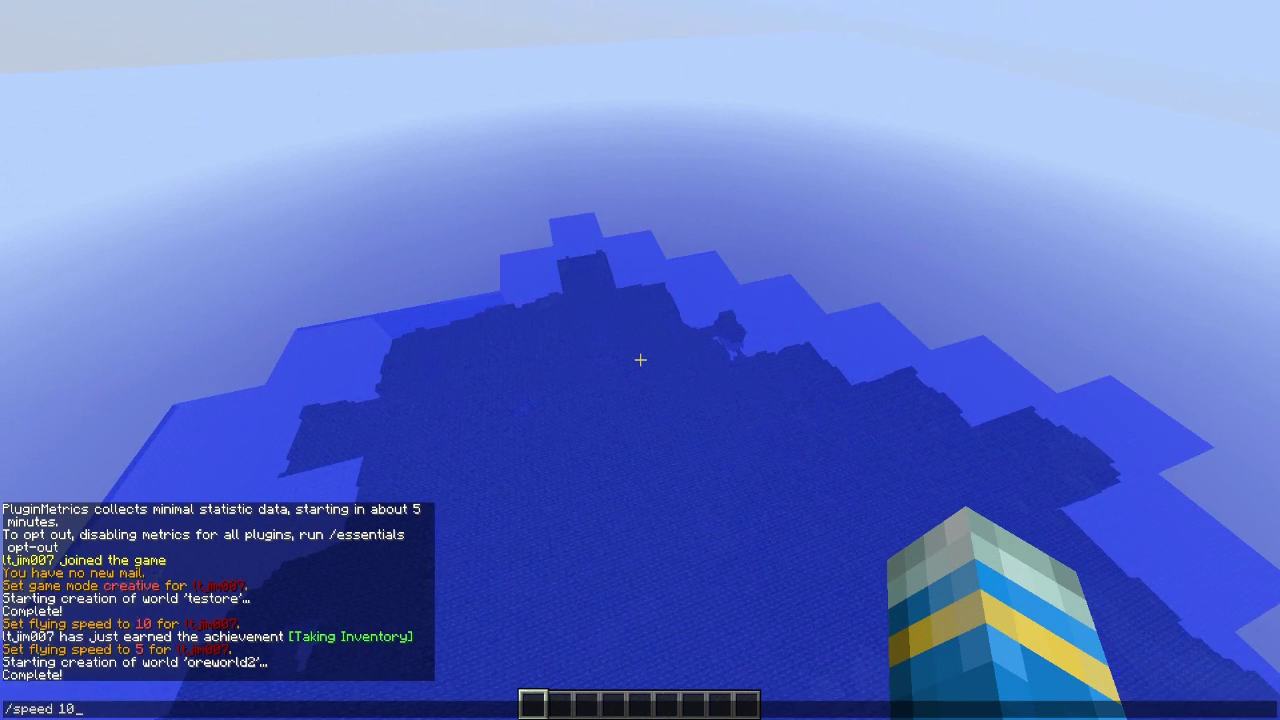
key(Return)
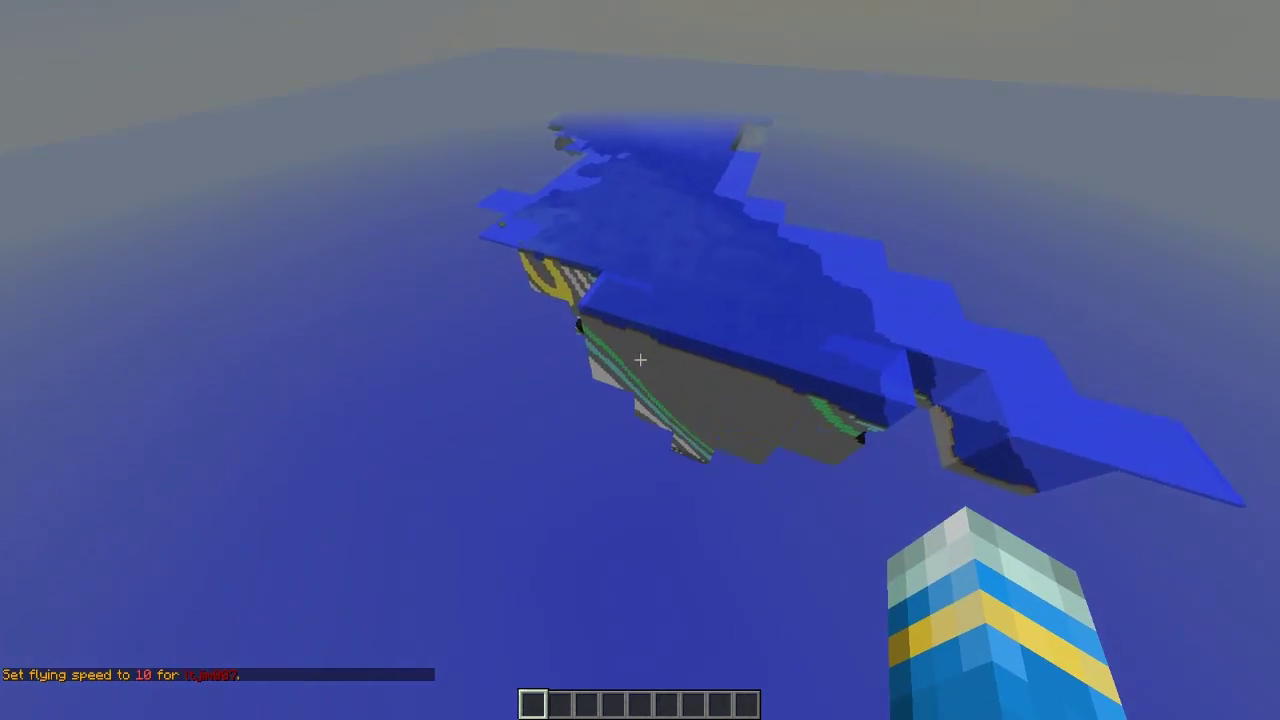
key(w)
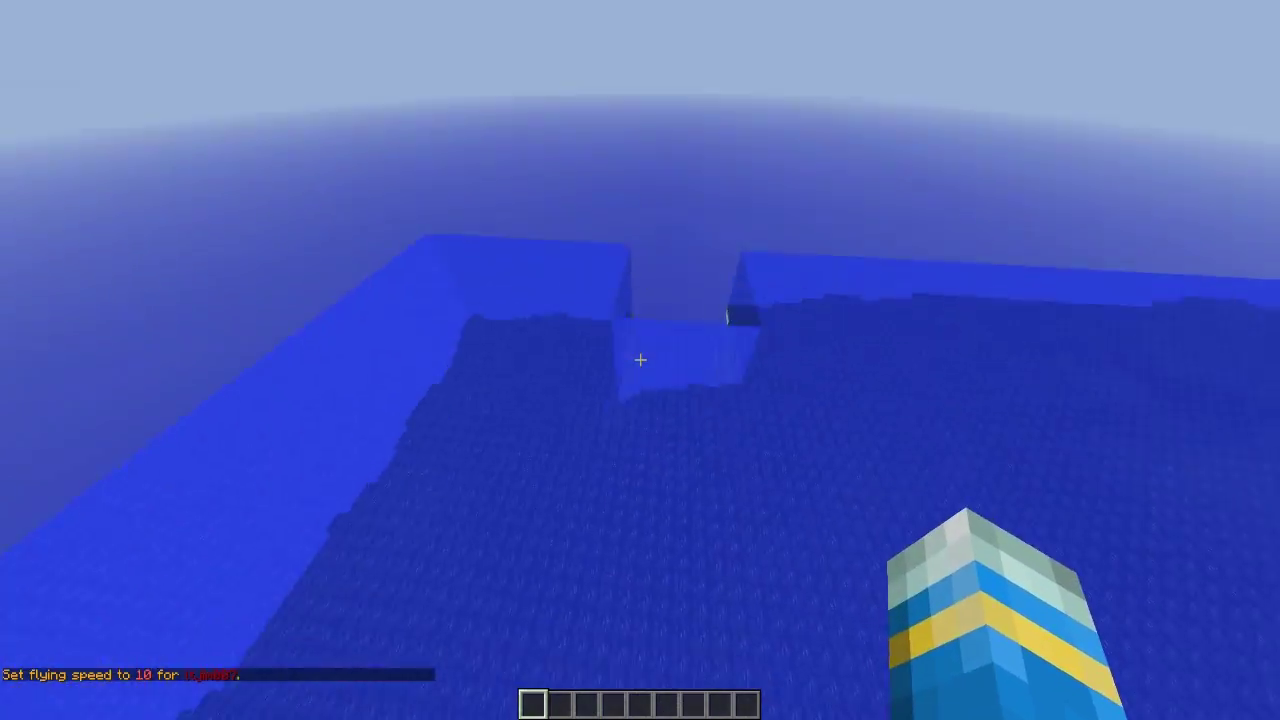
Fly over the oreworld2 ocean and inspect the exposed ore layers along the chunk edges
key(shift)
key(space)
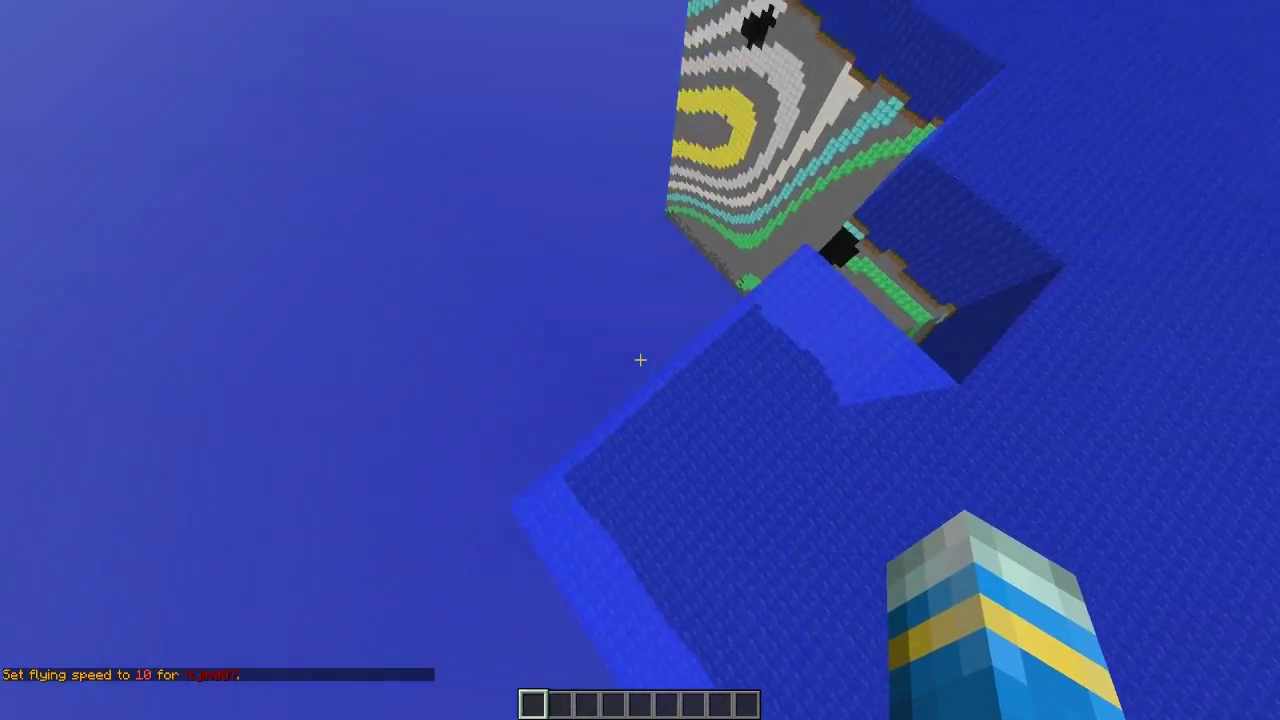
key(s)
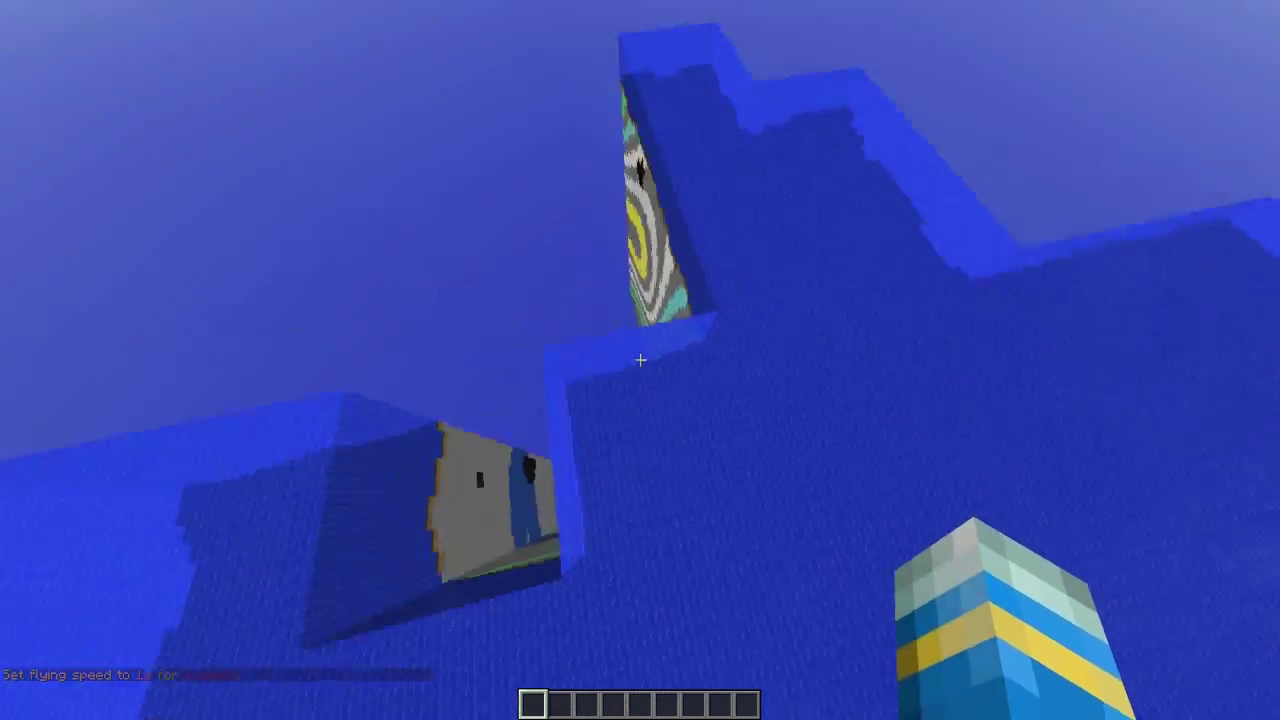
key(w)
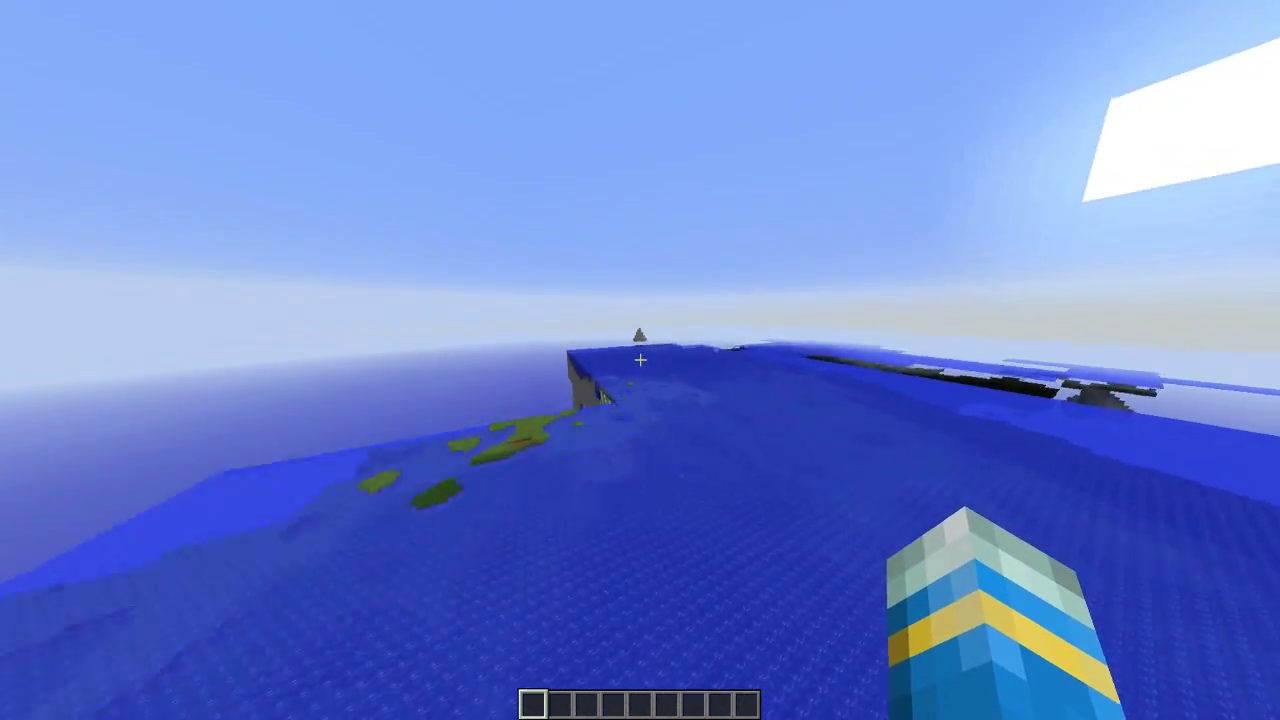
key(w)
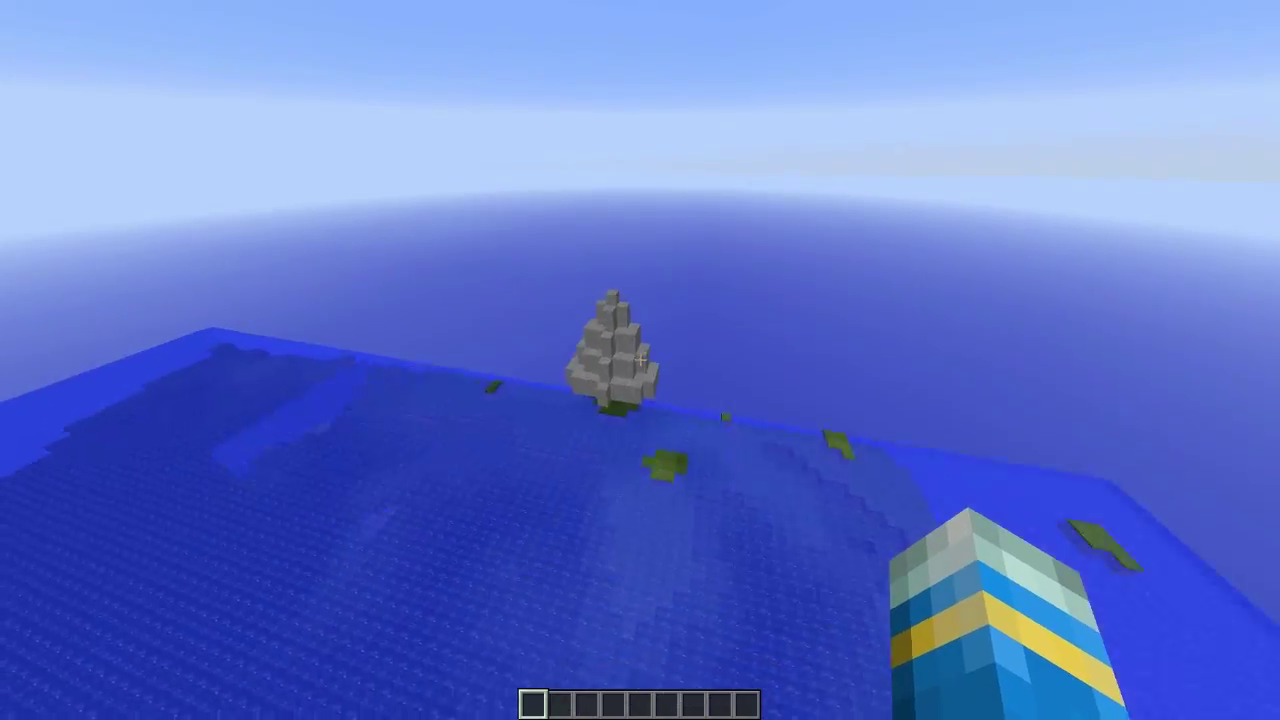
Fly across the oreworld2 islands to survey the diamond, quartz, emerald and stone block trees from above
key(w)
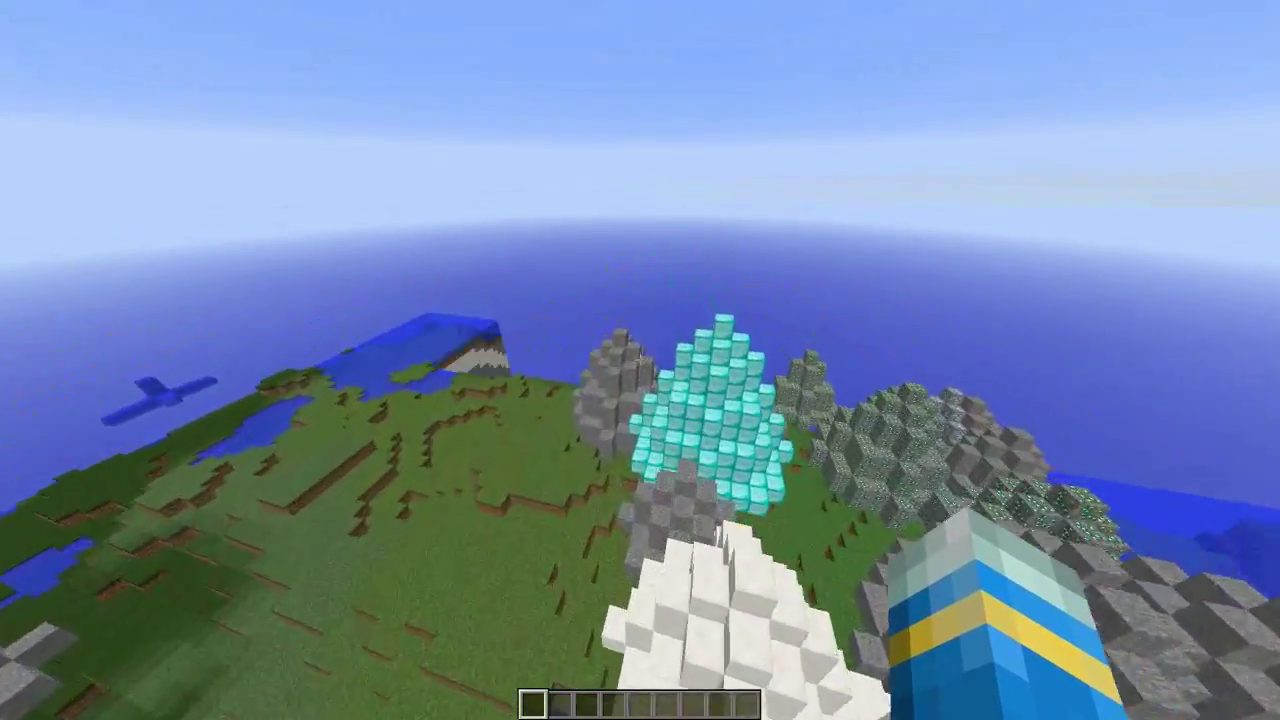
key(w)
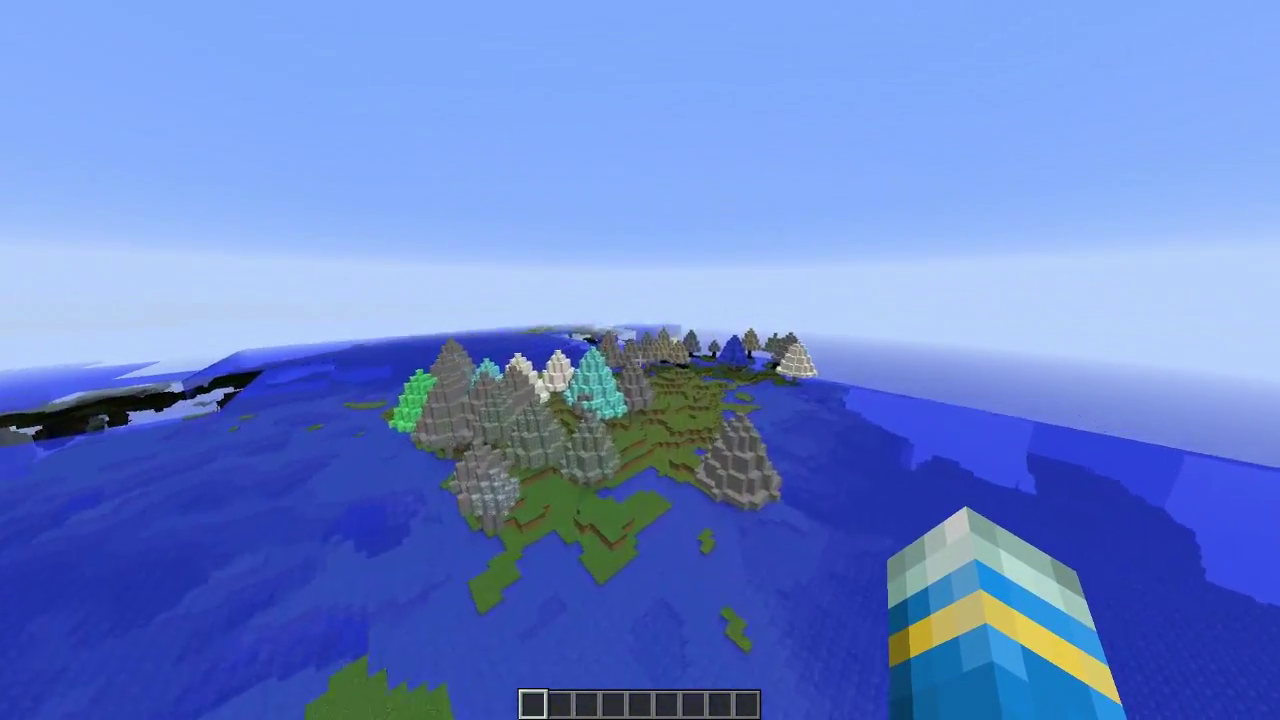
key(w)
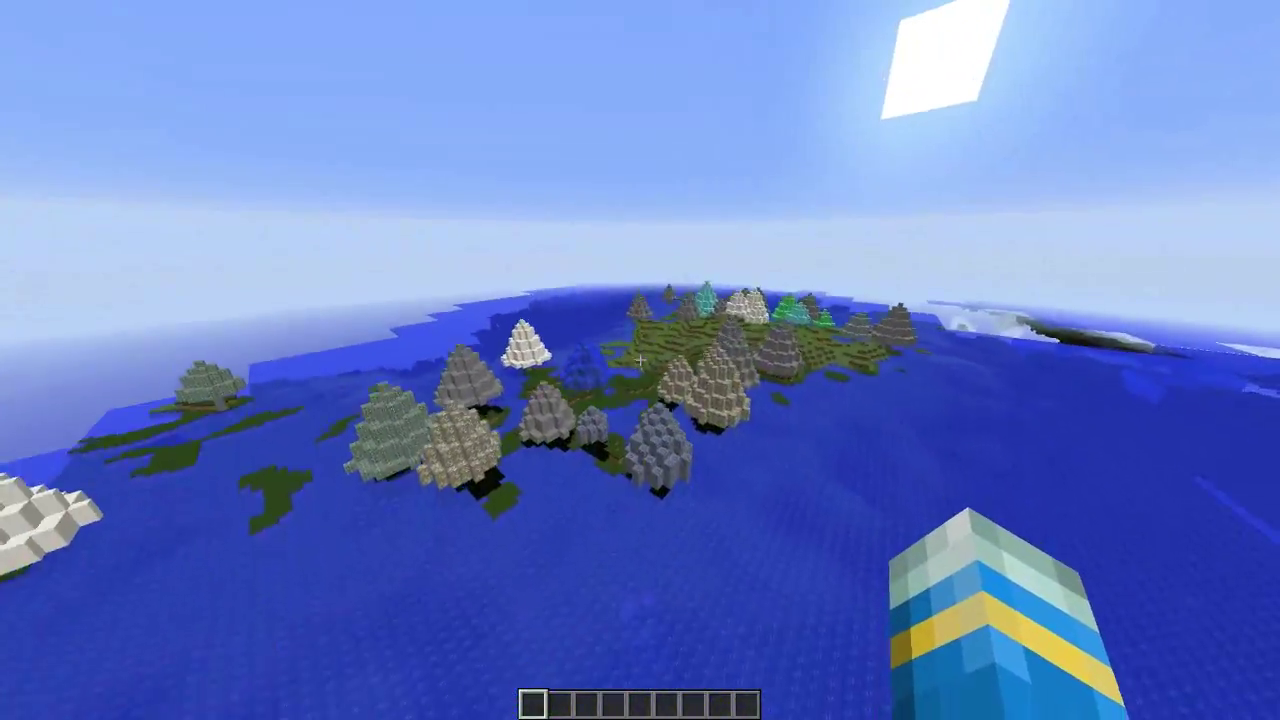
key(w)
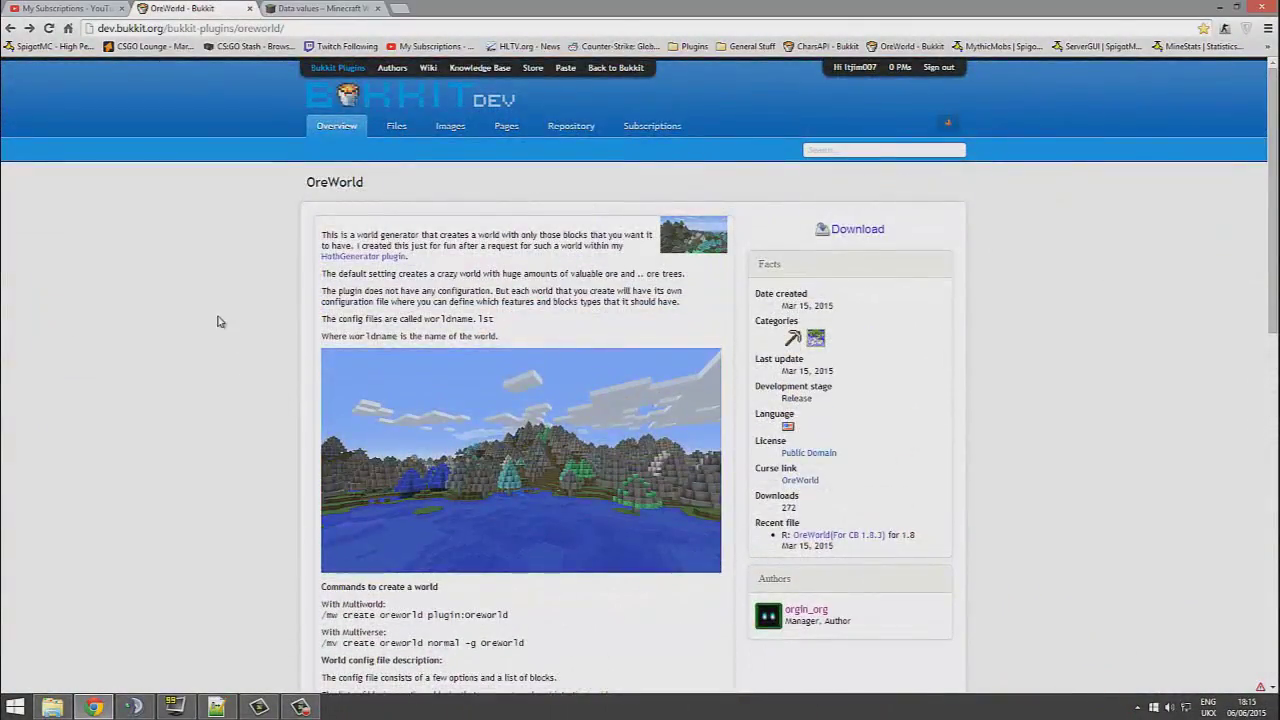
Switch to the browser, read the OreWorld plugin page's config description, and browse the block ID tables on the Minecraft wiki
scroll(200, 400, down, 5)
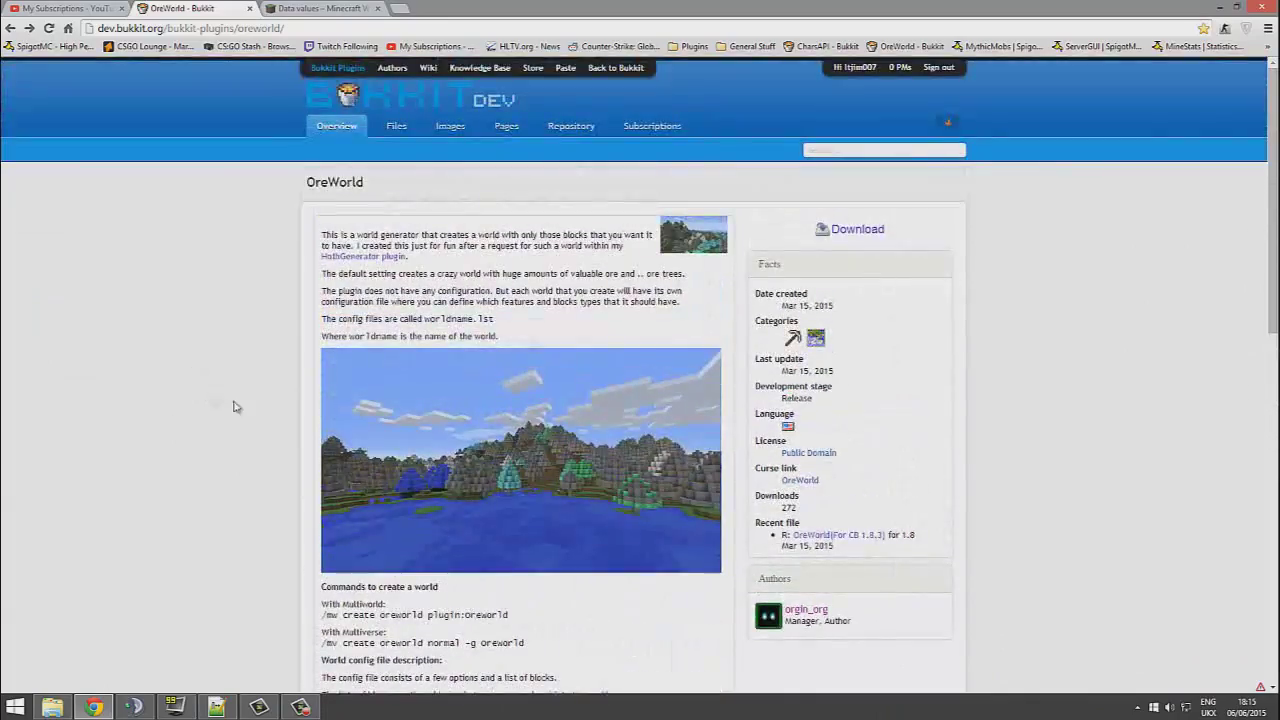
scroll(237, 406, down, 5)
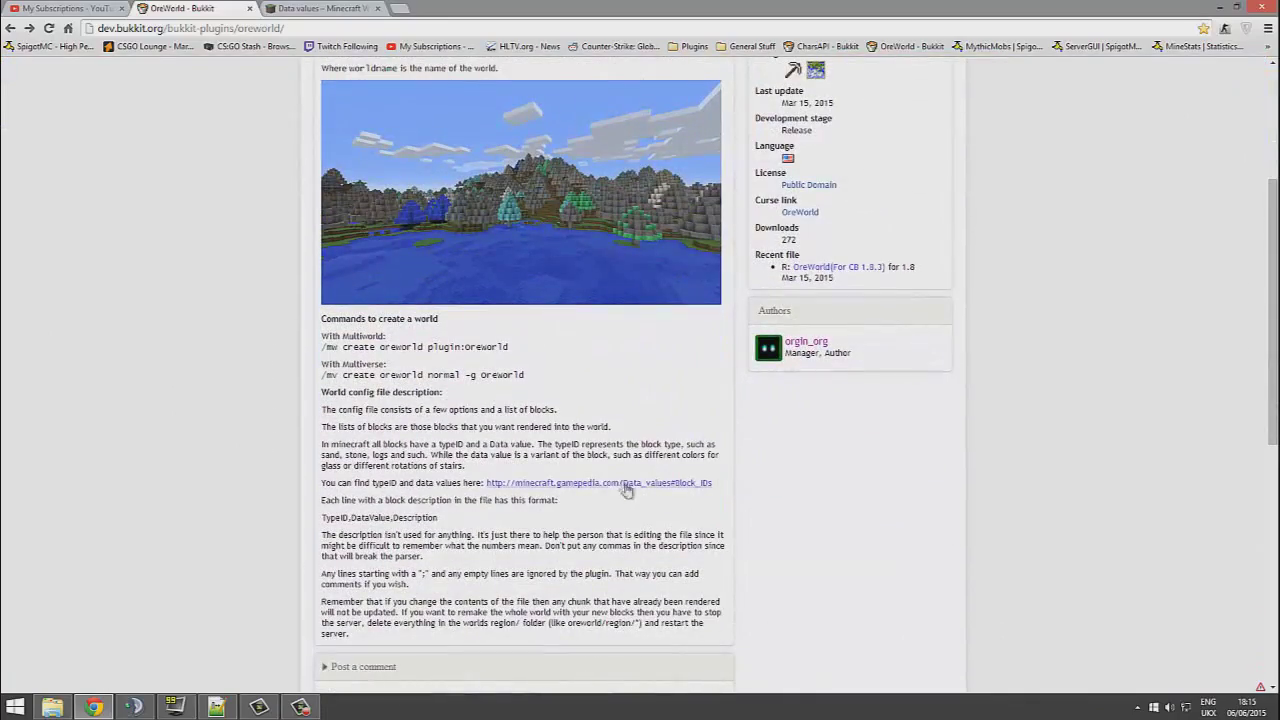
click(320, 8)
scroll(452, 380, down, 5)
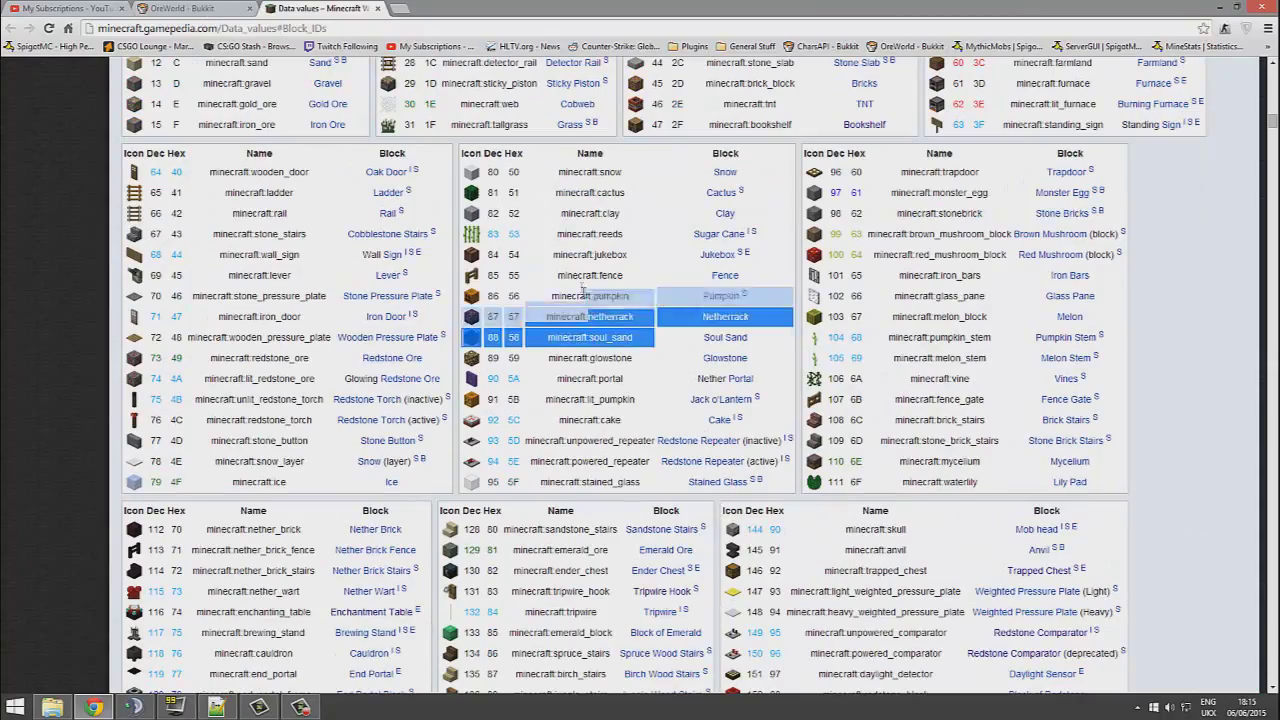
click(580, 288)
scroll(600, 450, down, 5)
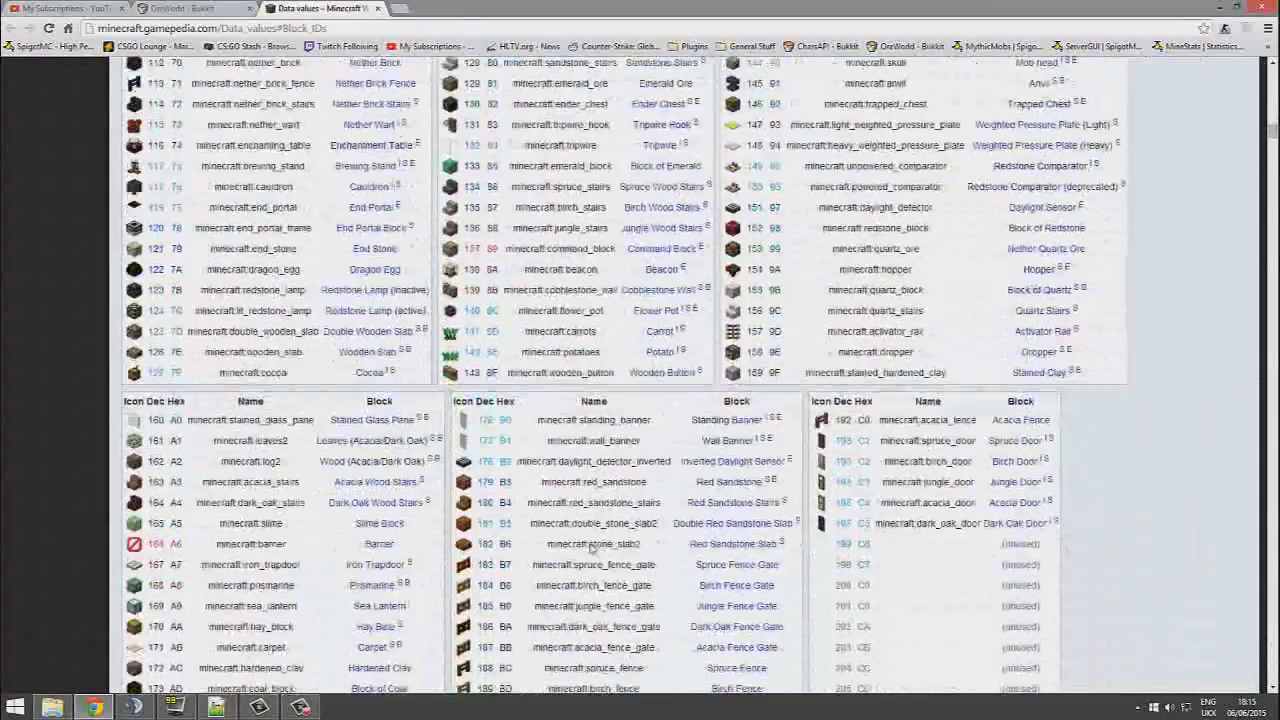
scroll(603, 505, up, 5)
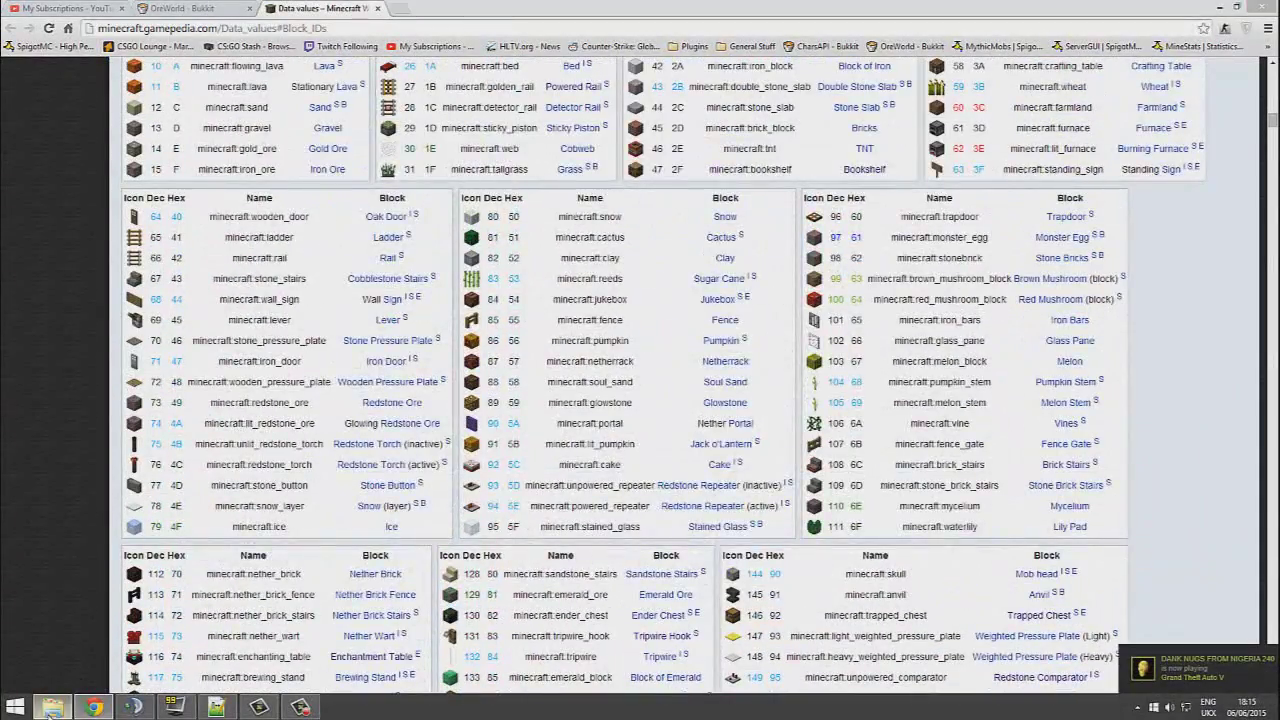
Open oreworld2.lst from the server's plugins/OreWorld folder in Notepad++
click(52, 707)
click(492, 179)
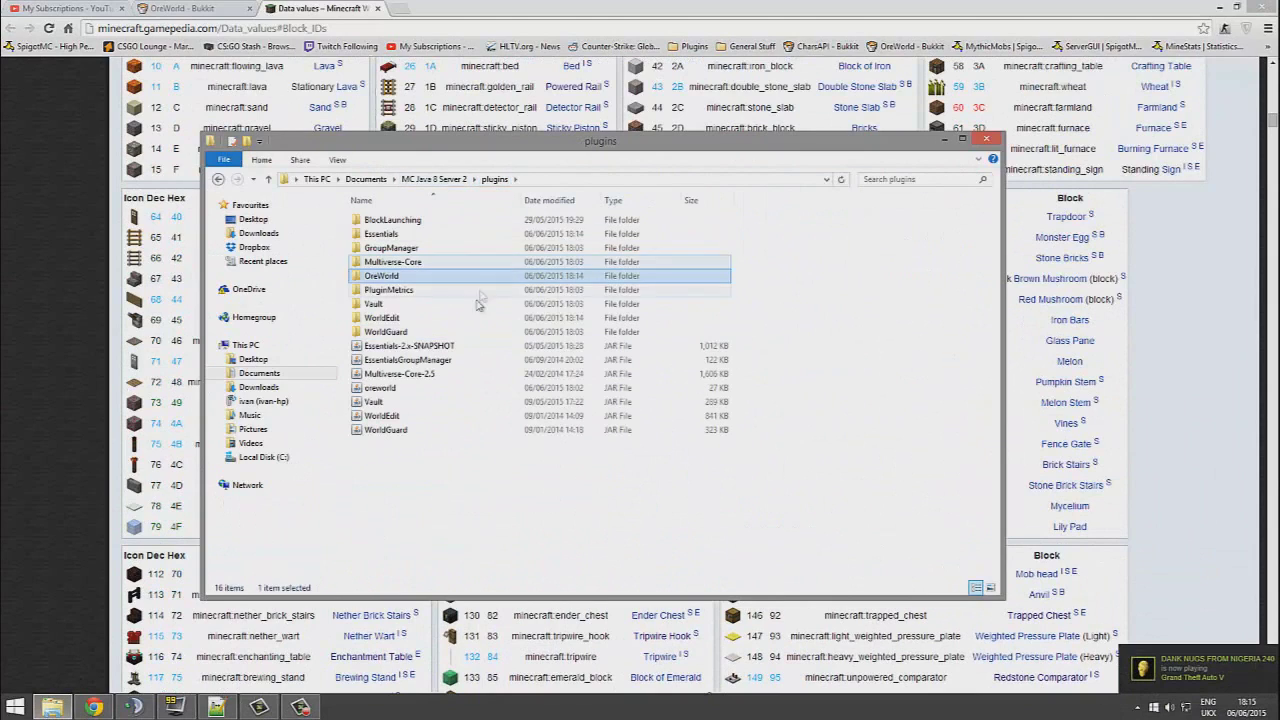
double_click(381, 276)
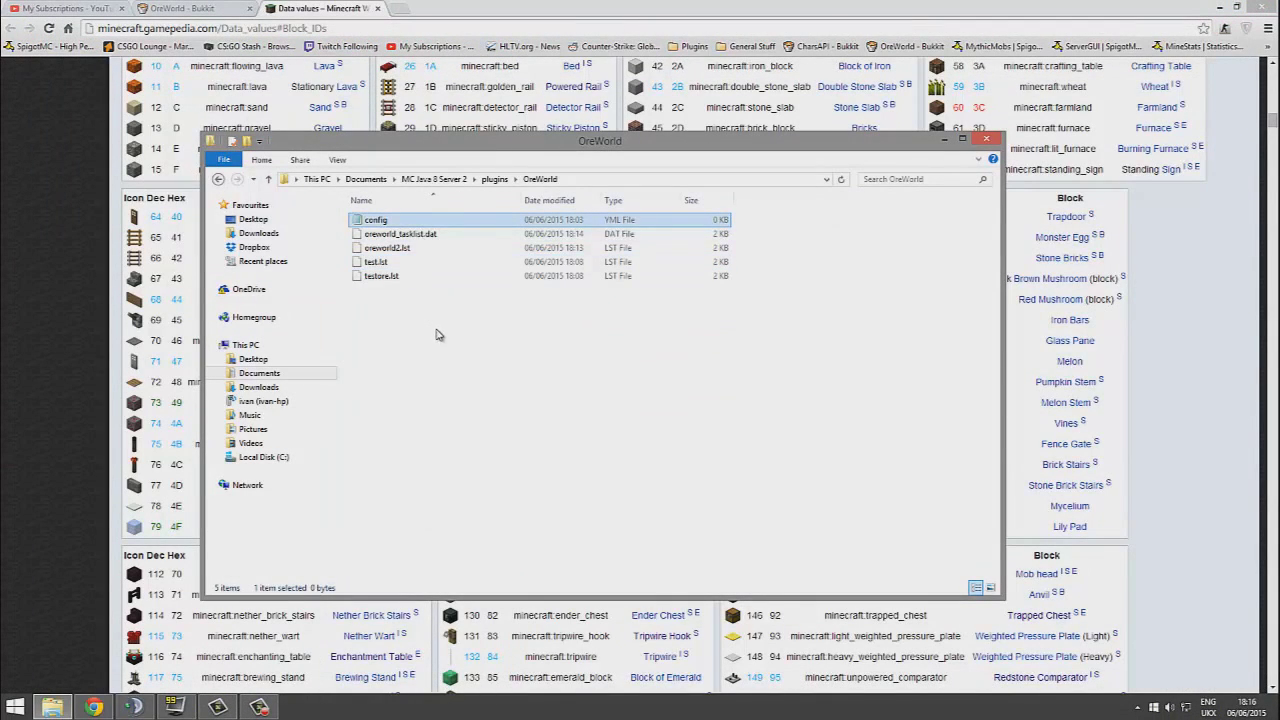
click(417, 249)
right_click(417, 251)
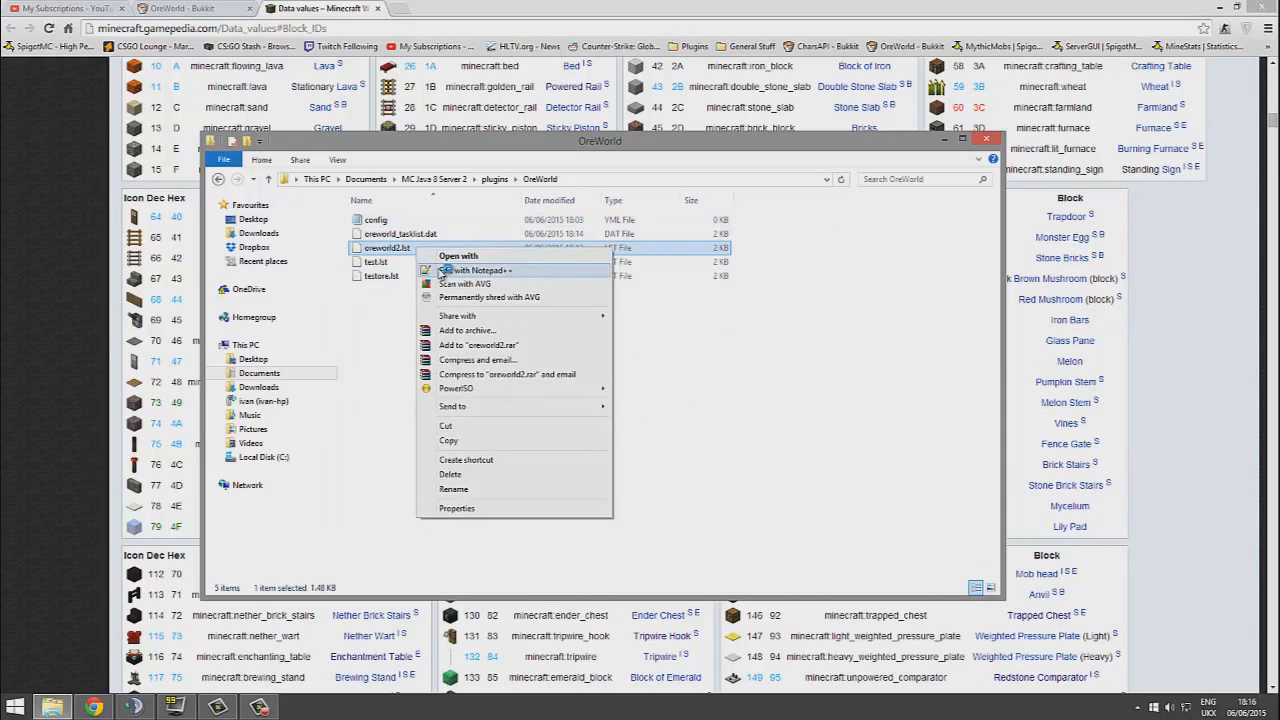
click(441, 271)
Examine the block list and the commented world options in oreworld2.lst
scroll(459, 626, down, 10)
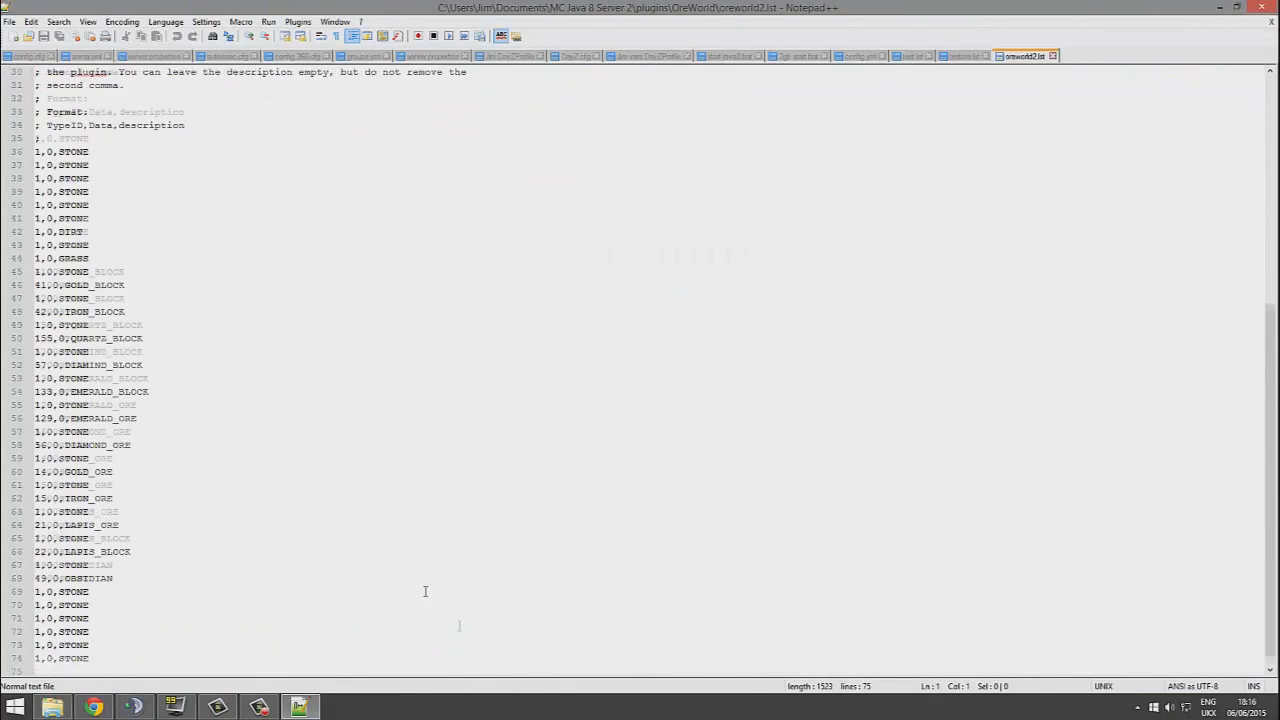
drag(429, 650, 60, 125)
scroll(271, 564, up, 4)
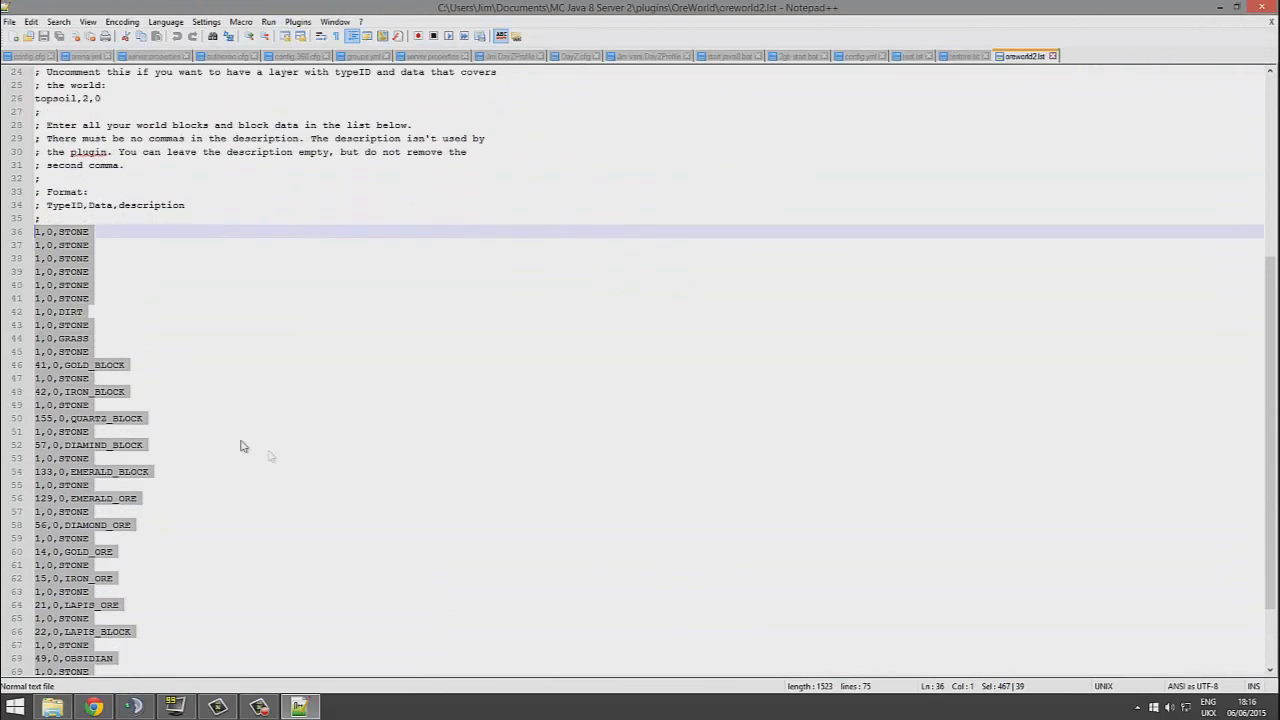
click(297, 445)
scroll(297, 445, up, 6)
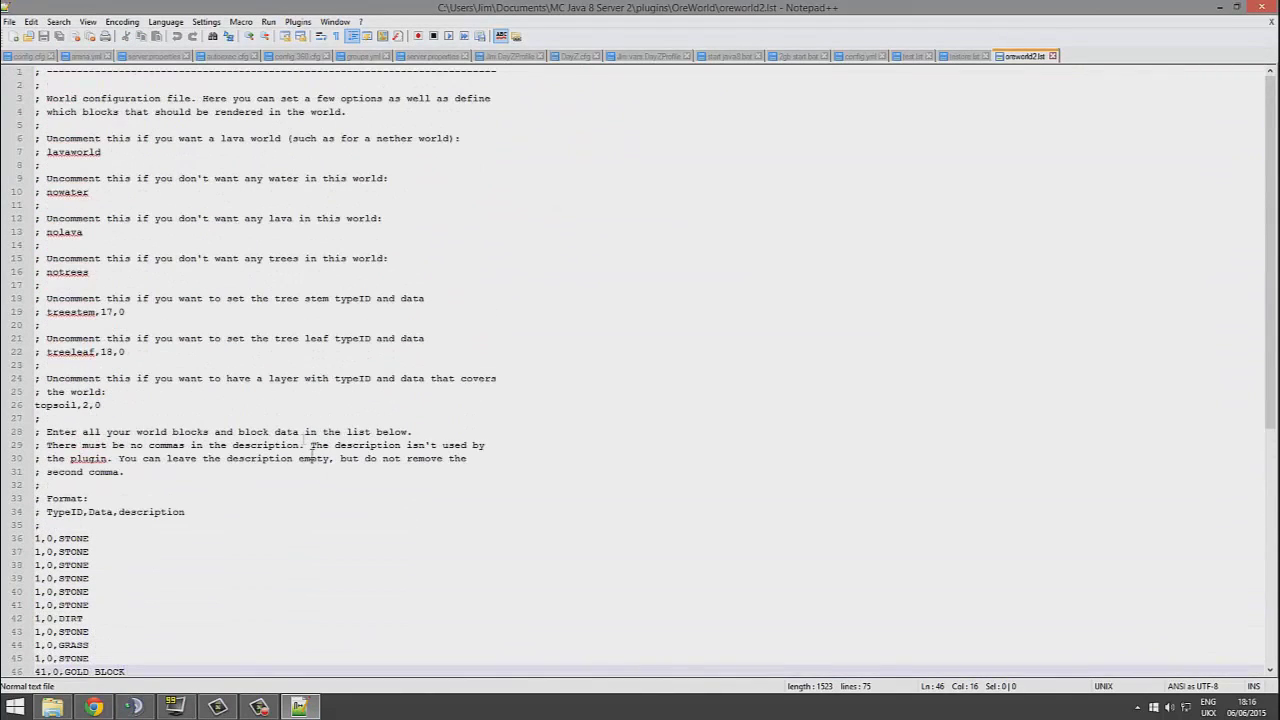
drag(345, 410, 35, 85)
click(293, 298)
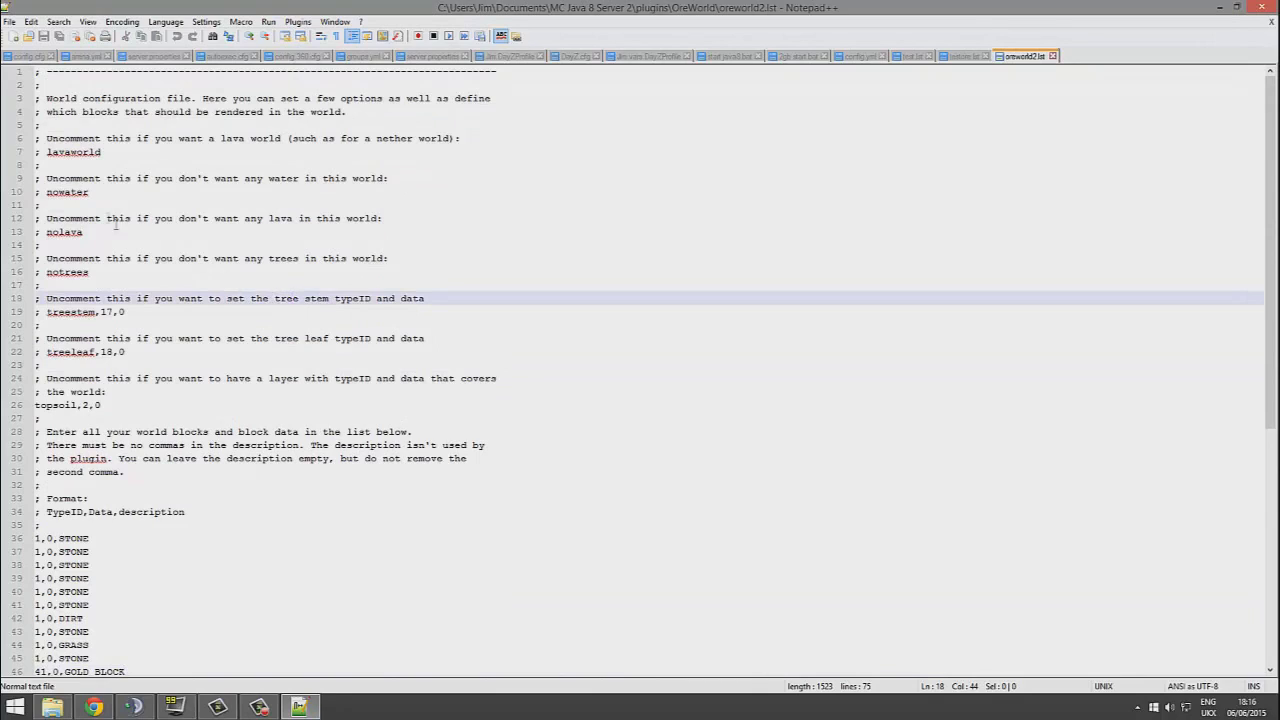
Uncomment the nowater option by removing the semicolon in front of it
drag(111, 196, 28, 180)
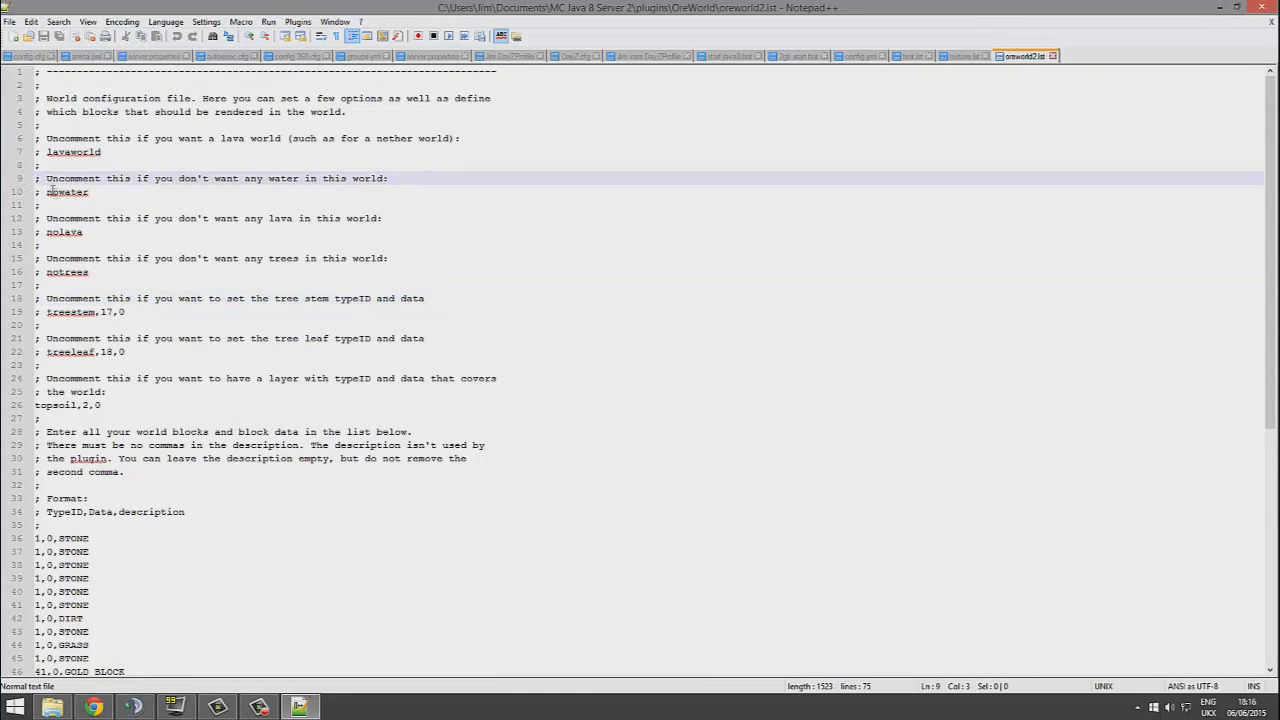
click(173, 197)
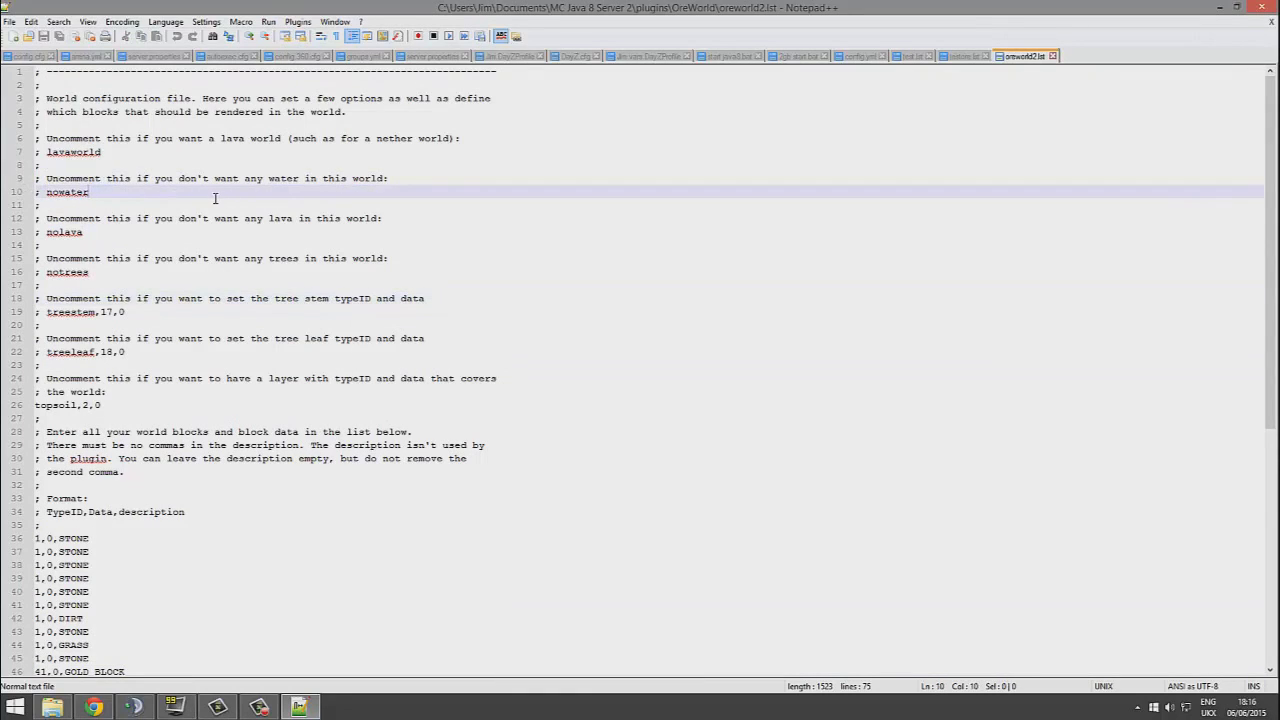
drag(215, 198, 121, 176)
click(40, 197)
drag(38, 178, 27, 178)
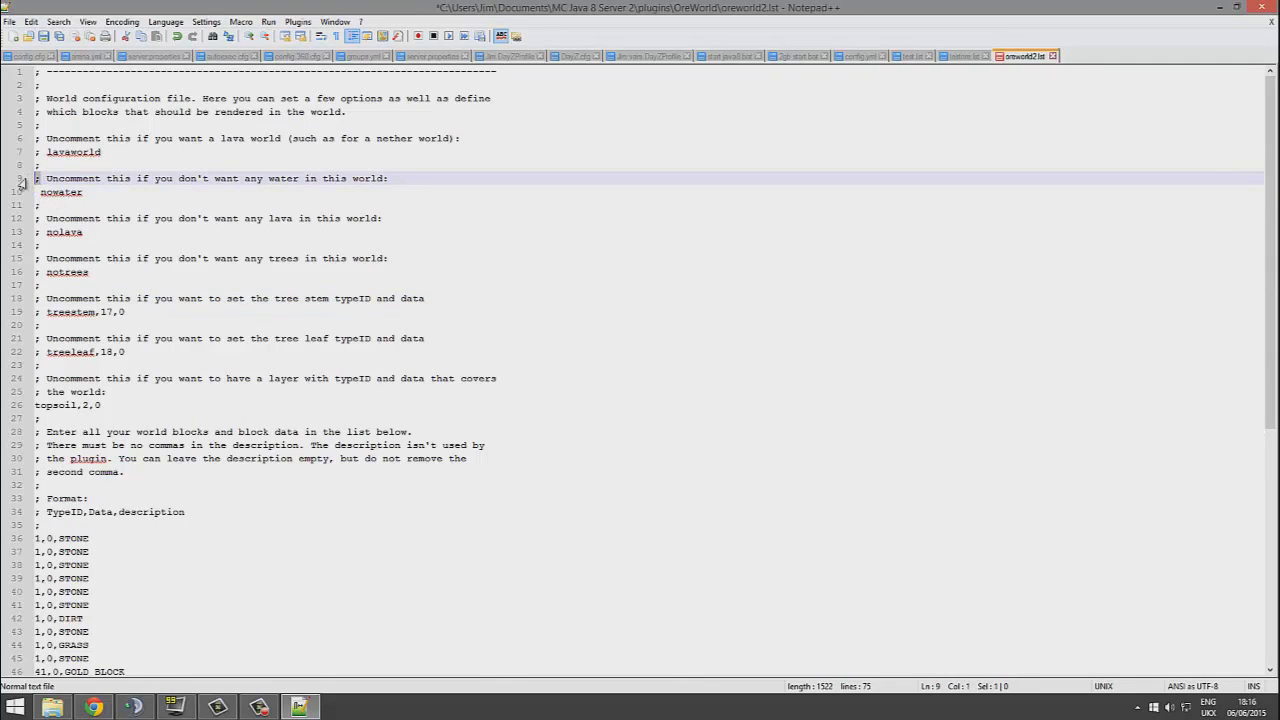
Look over the block list and tree options in the config, and save the file with nowater enabled
scroll(100, 260, down, 4)
scroll(120, 332, up, 4)
scroll(40, 270, down, 9)
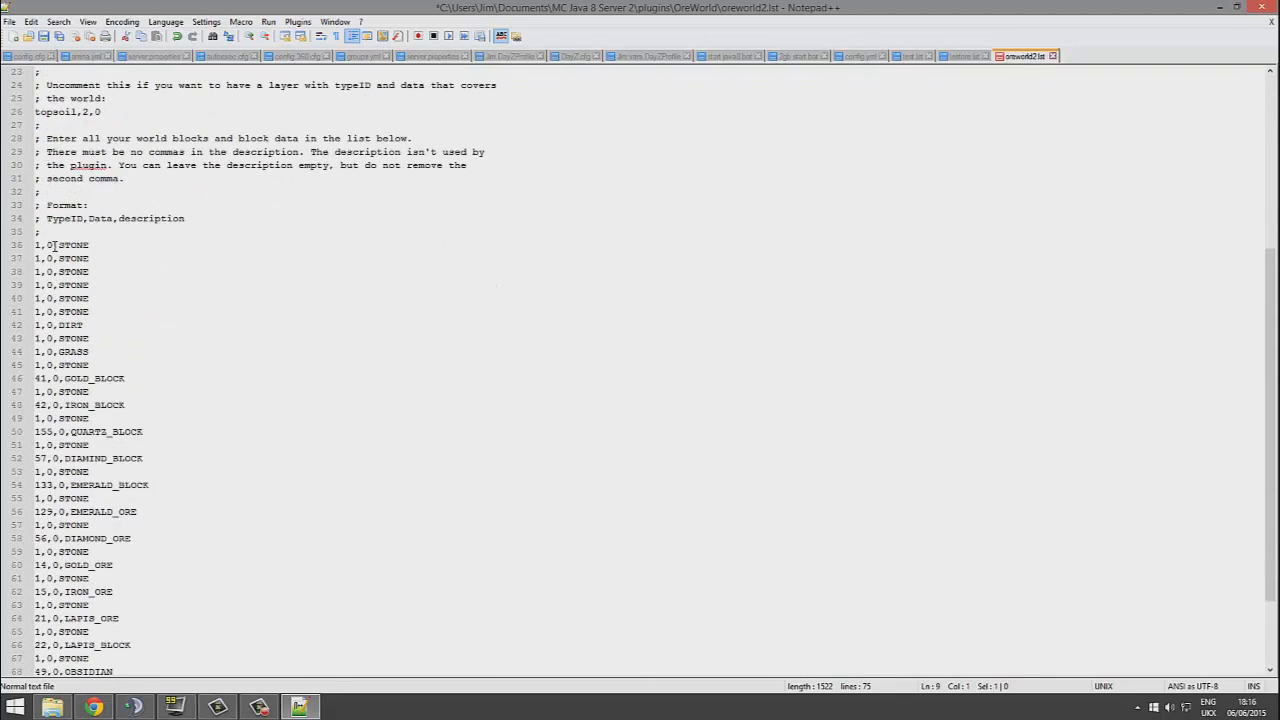
scroll(112, 268, up, 2)
scroll(112, 268, up, 7)
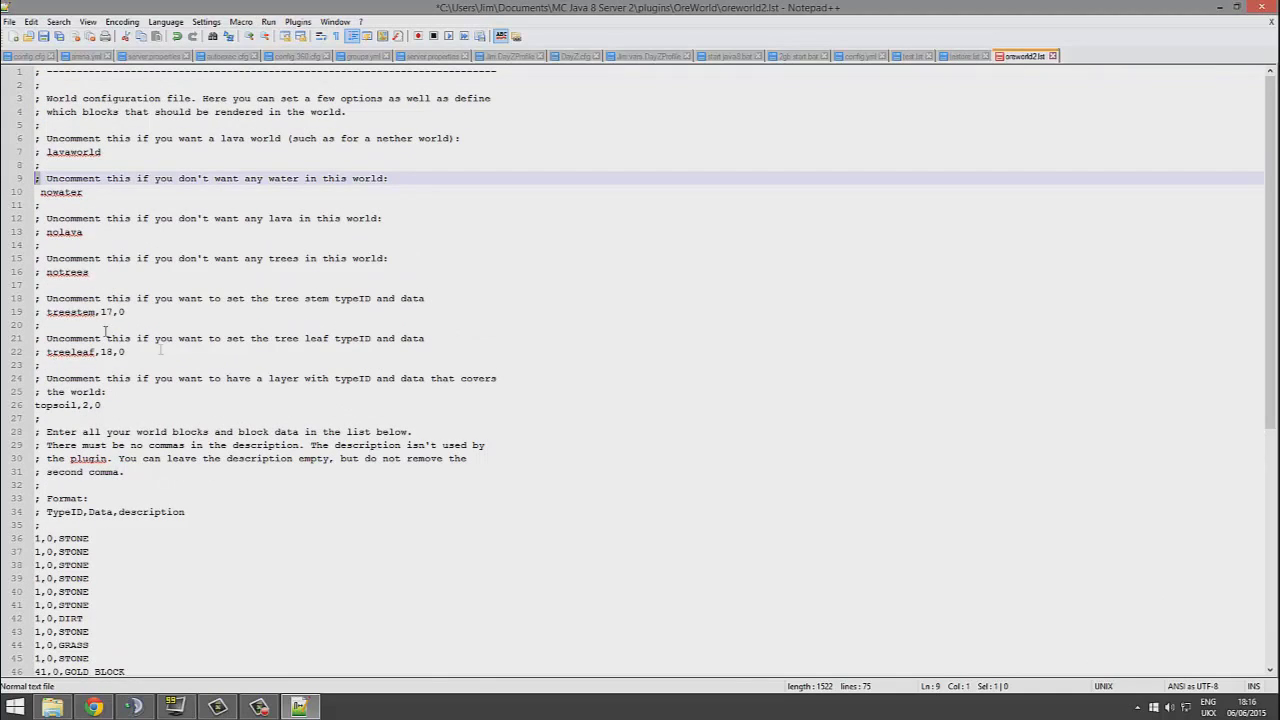
click(41, 271)
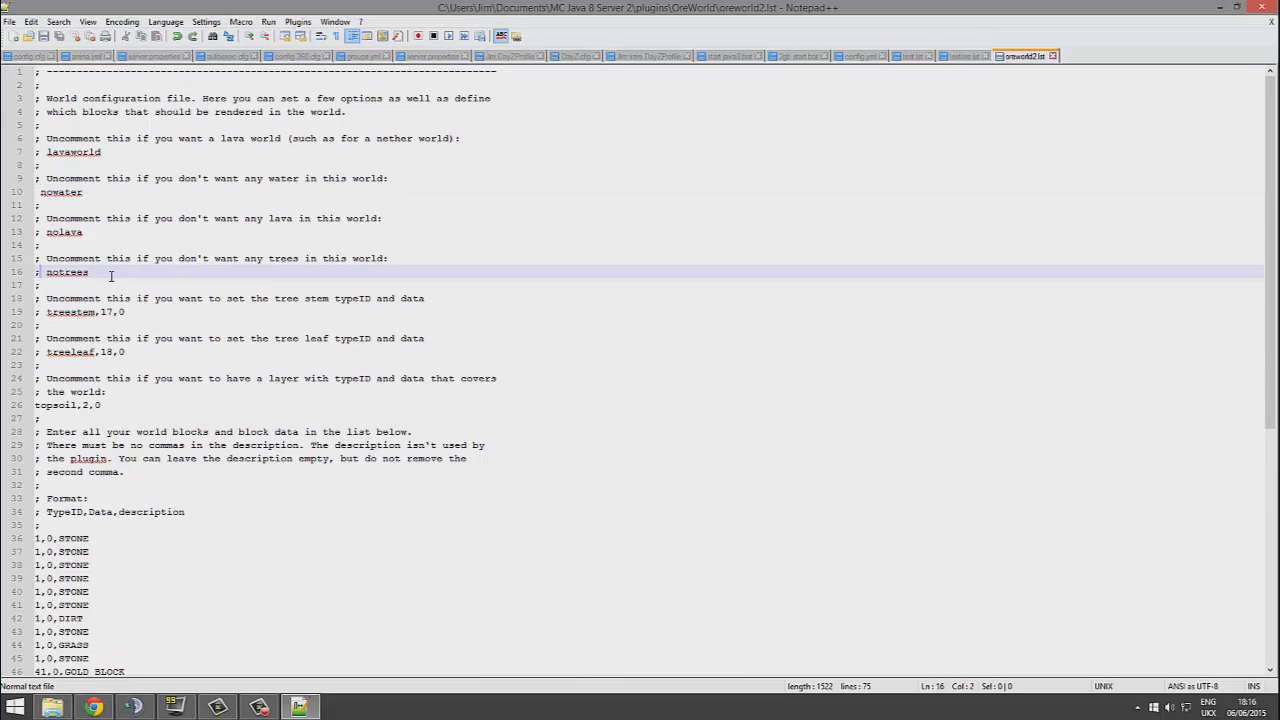
Uncomment the lavaworld option and keep the config file open
drag(39, 152, 4, 150)
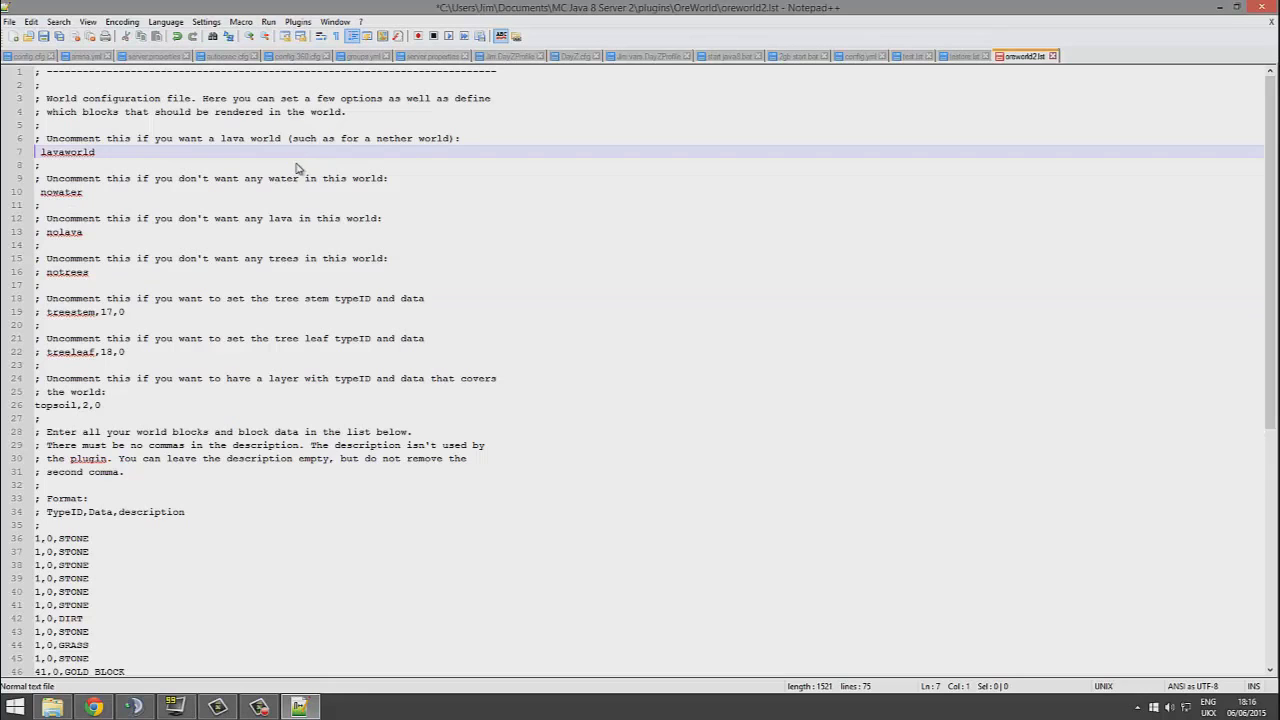
key(ctrl+w)
click(727, 399)
Examine the TypeID,Data,description entries in the config's block list
scroll(477, 375, down, 7)
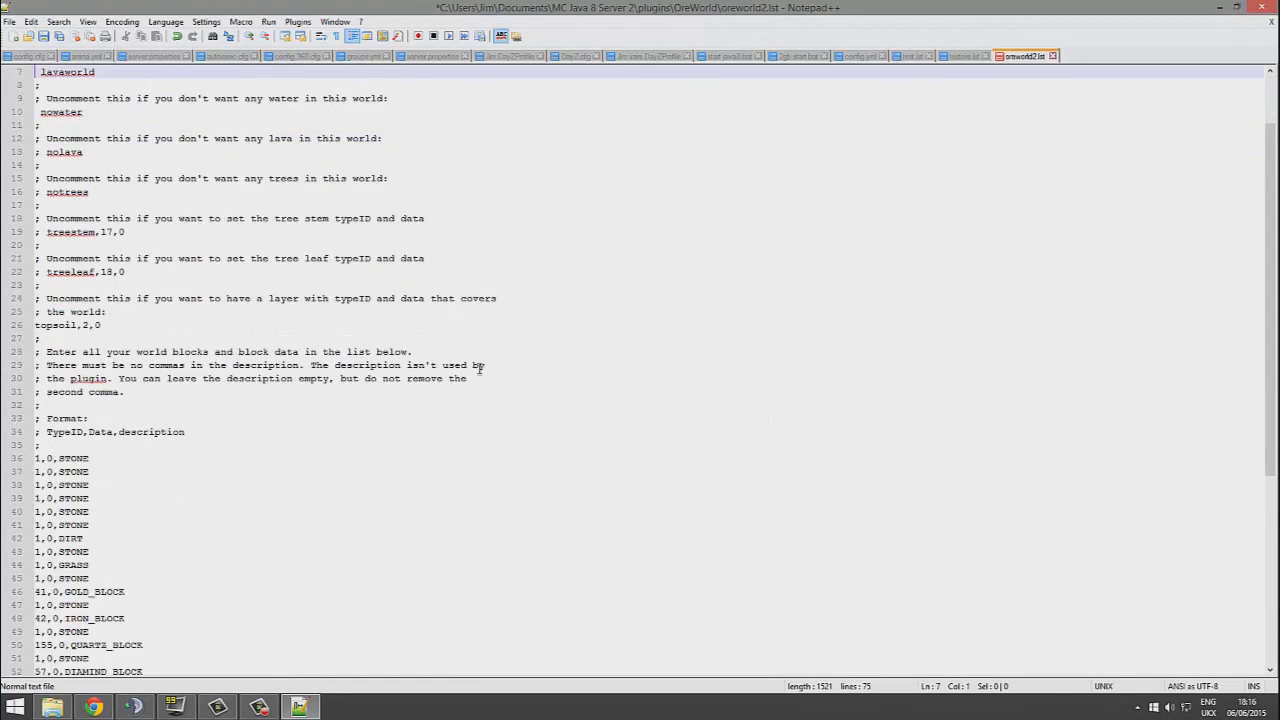
click(152, 338)
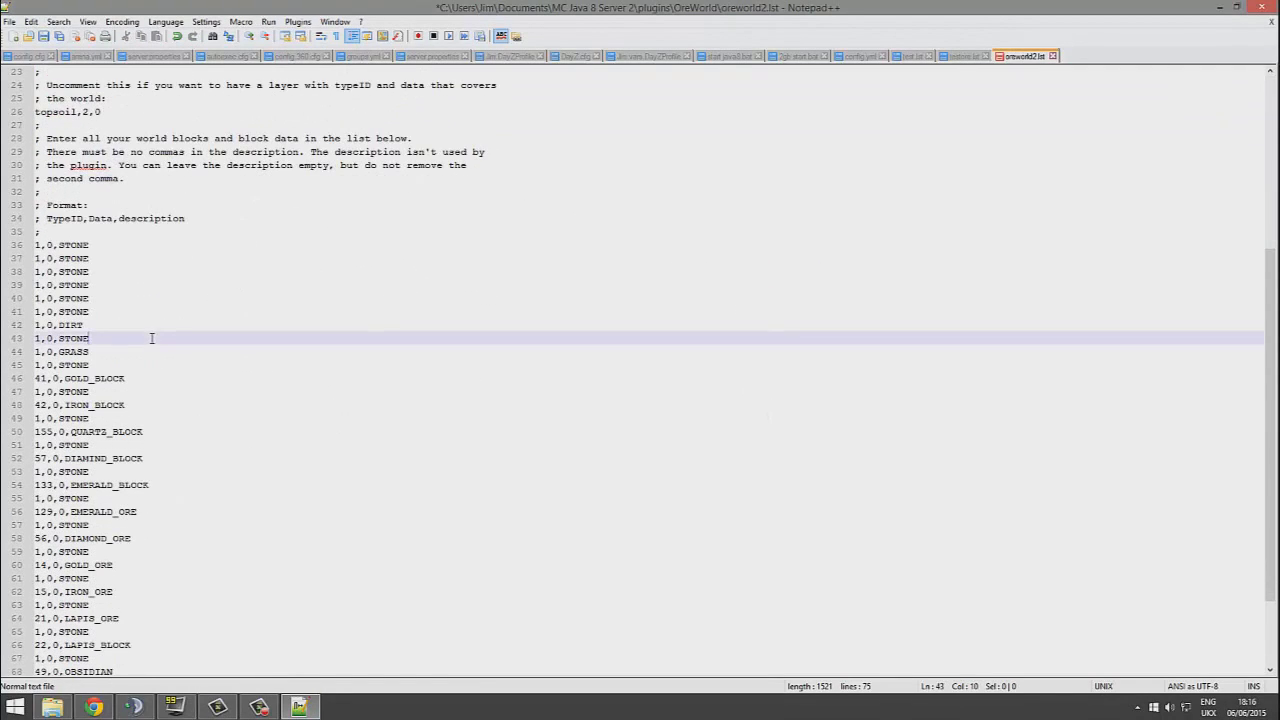
scroll(200, 372, down, 3)
scroll(207, 386, up, 3)
scroll(214, 377, down, 3)
drag(320, 645, 37, 287)
click(249, 384)
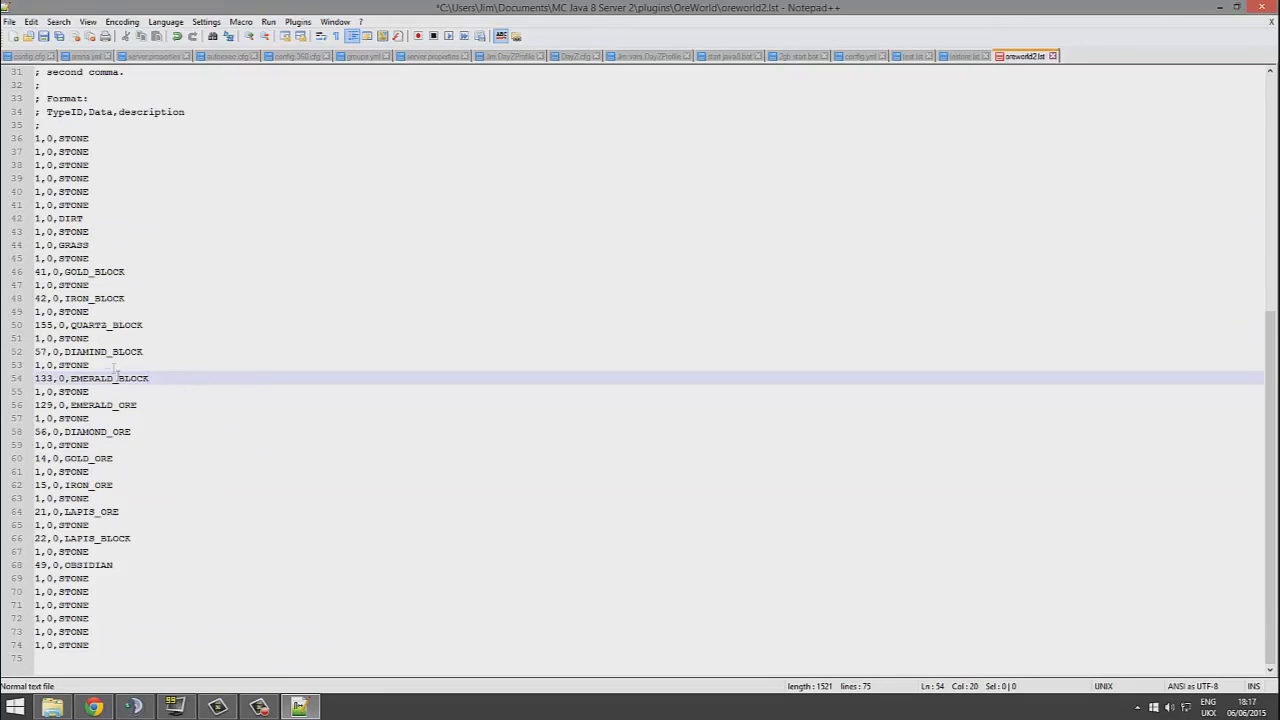
Insert an empty line below the 57,0,DIAMIND_BLOCK entry in the block list
click(94, 352)
click(191, 389)
click(177, 350)
key(Return)
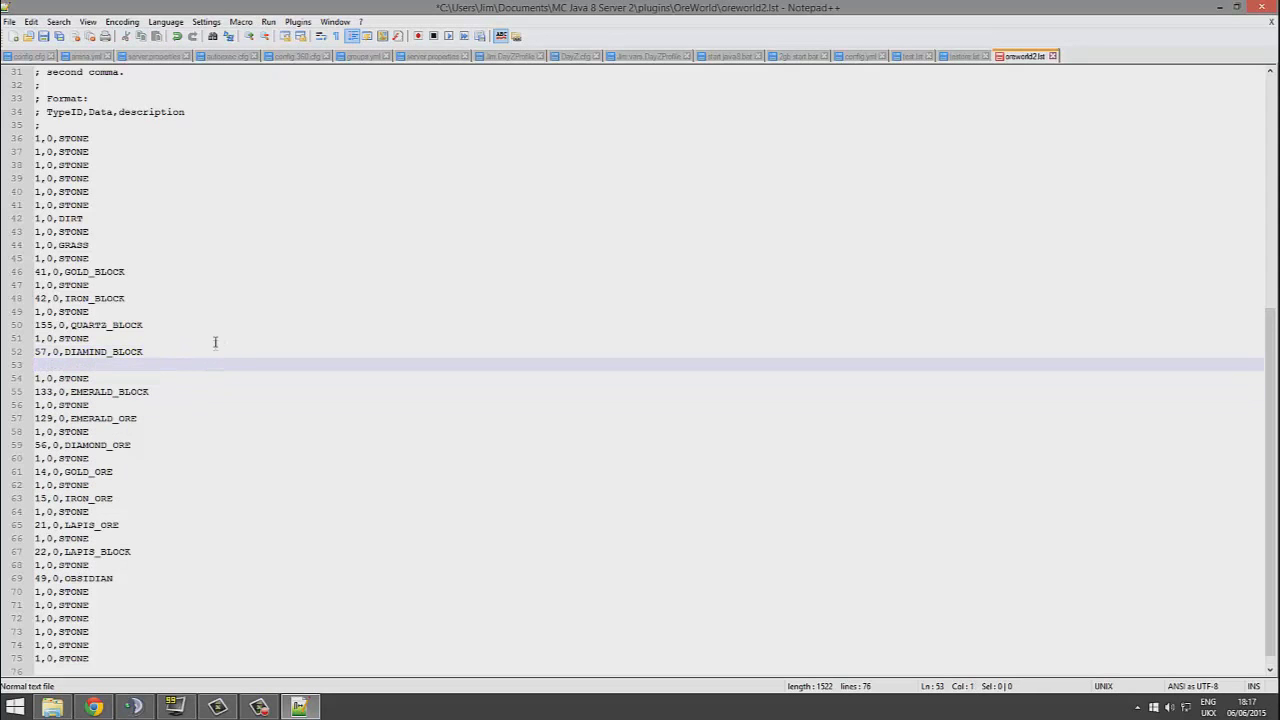
Look through the Block IDs tables on the Minecraft data values page in Chrome for a block to add
click(93, 707)
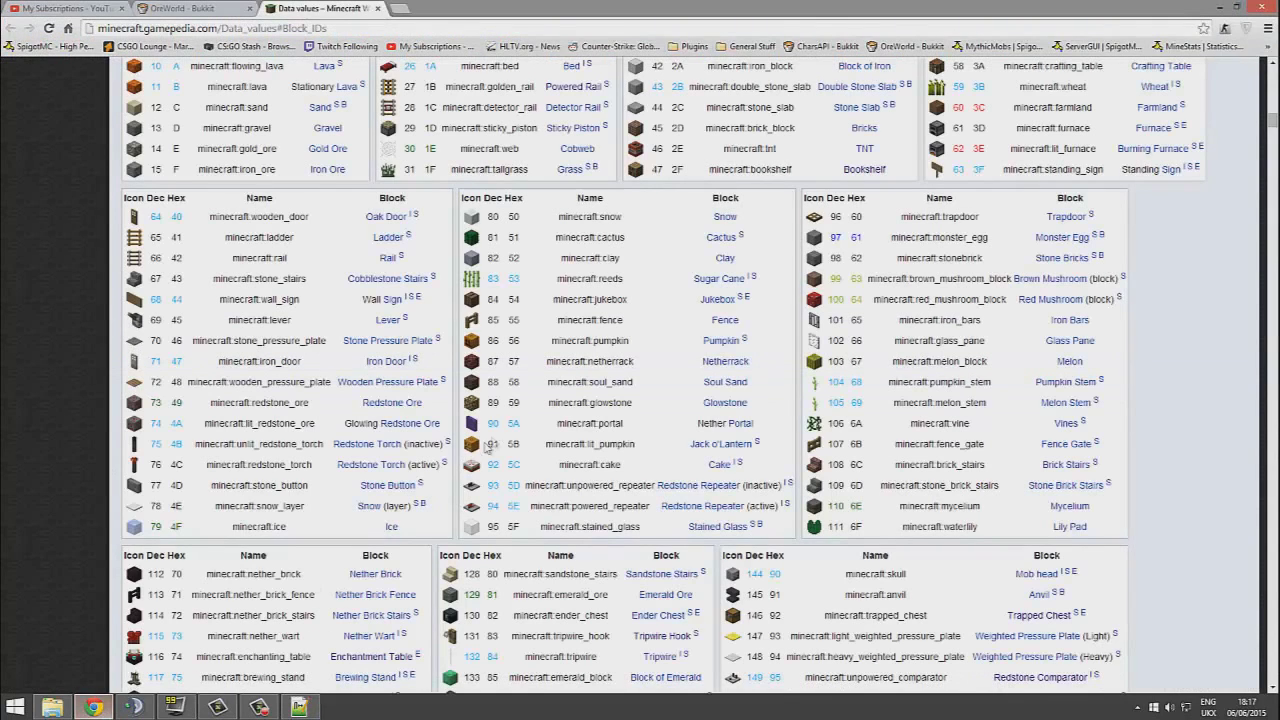
scroll(703, 365, up, 3)
scroll(703, 365, up, 2)
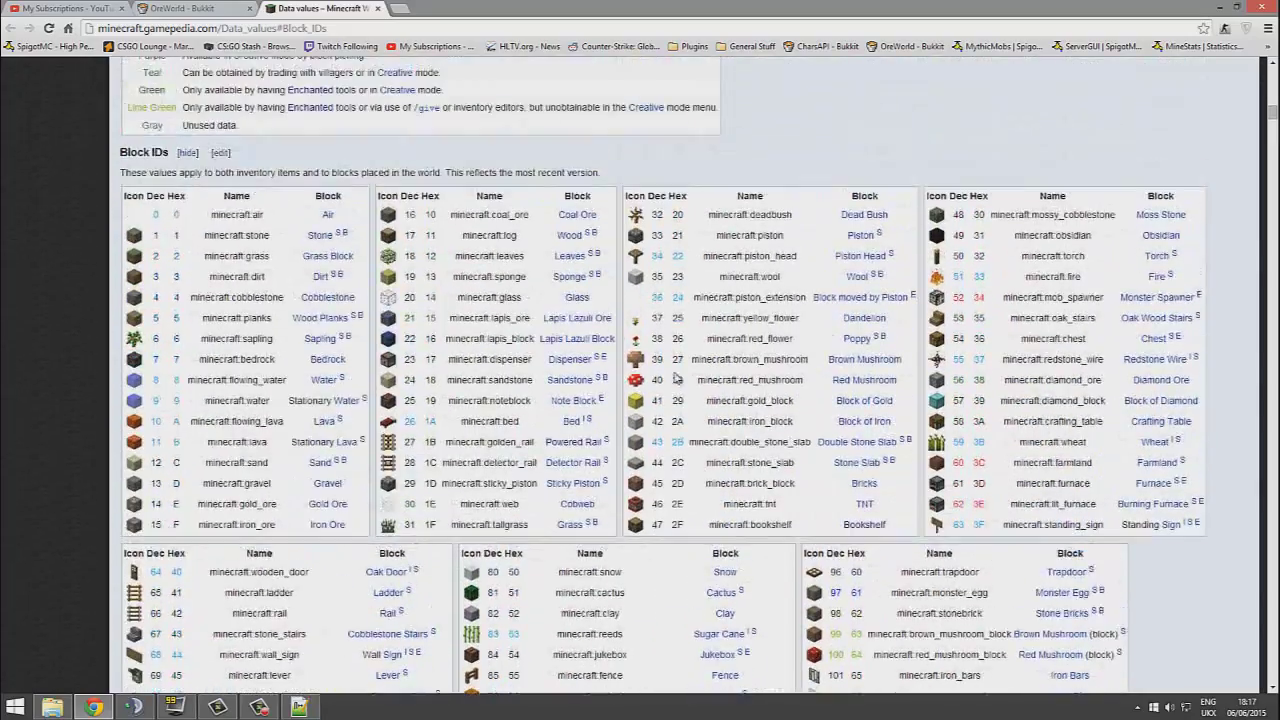
scroll(700, 380, down, 4)
scroll(703, 394, down, 8)
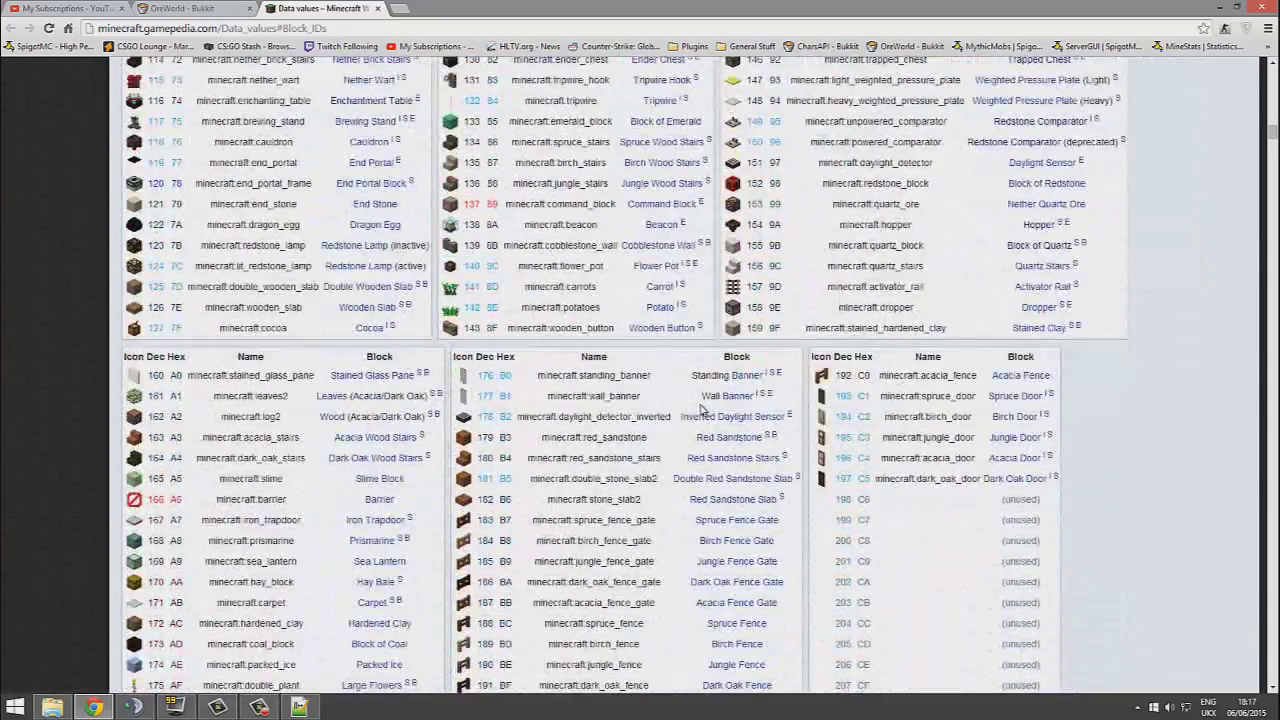
scroll(686, 425, up, 2)
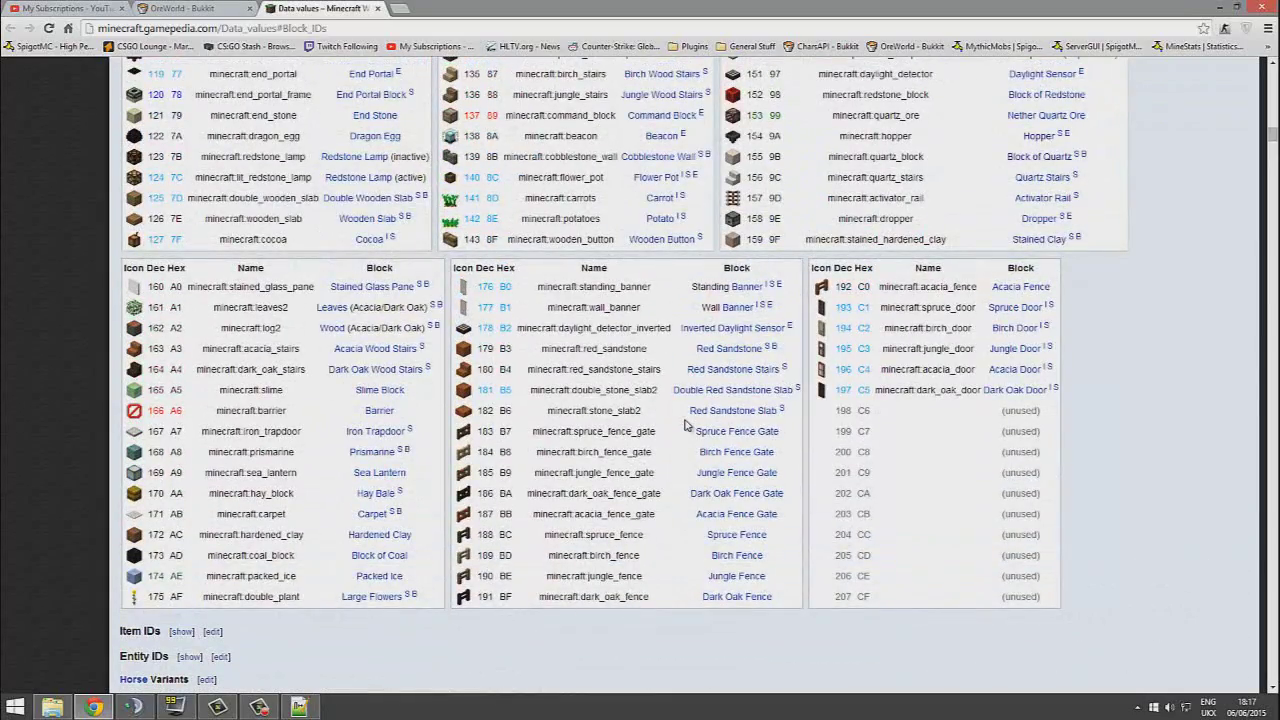
scroll(686, 428, up, 3)
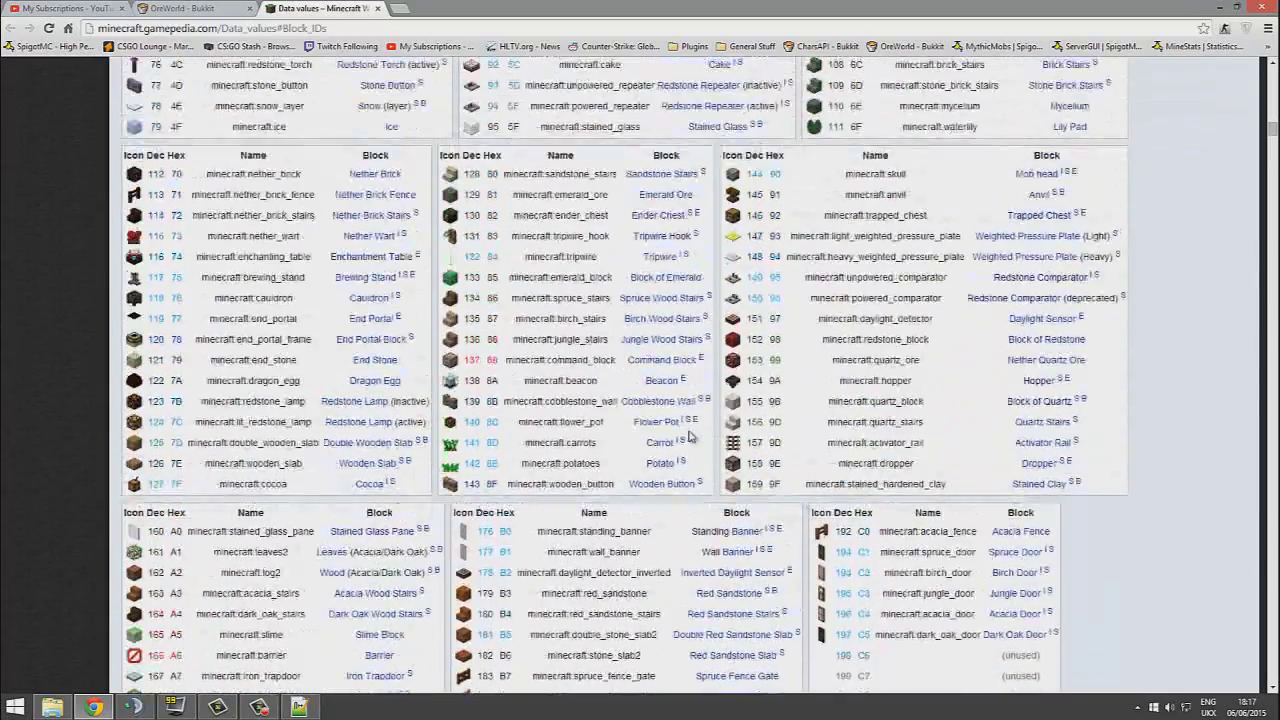
scroll(689, 437, up, 4)
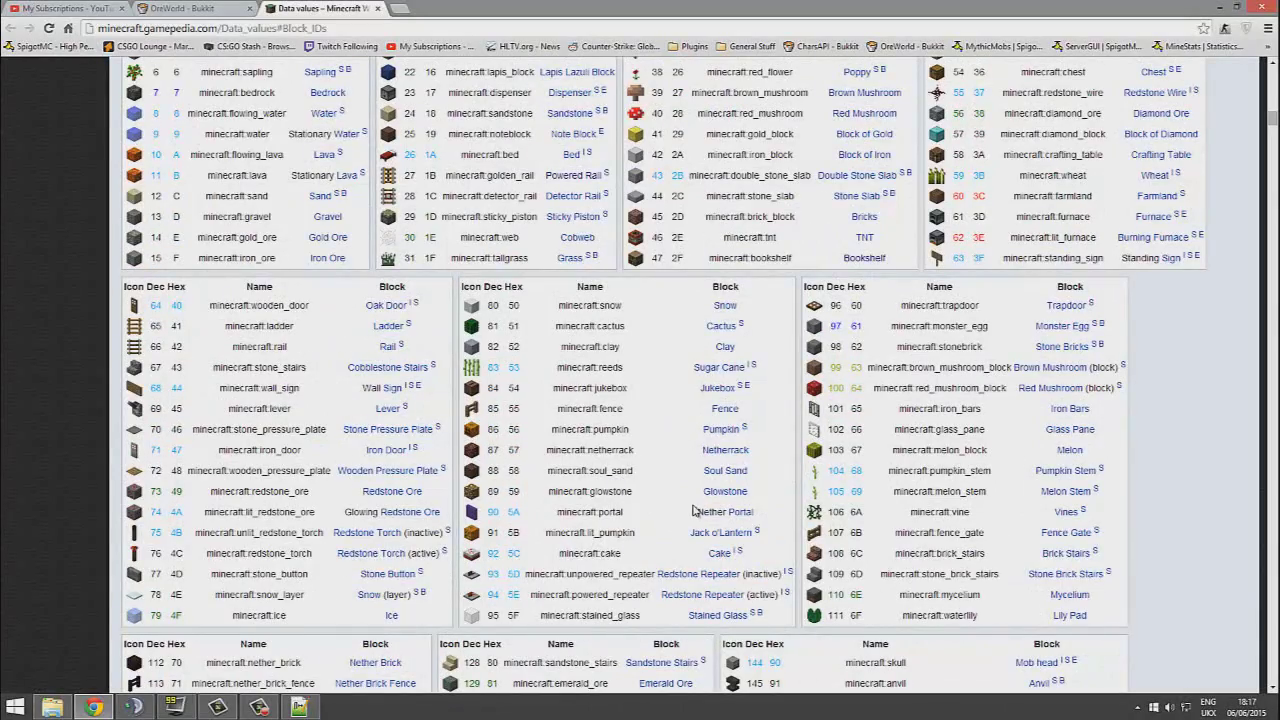
scroll(692, 510, up, 1)
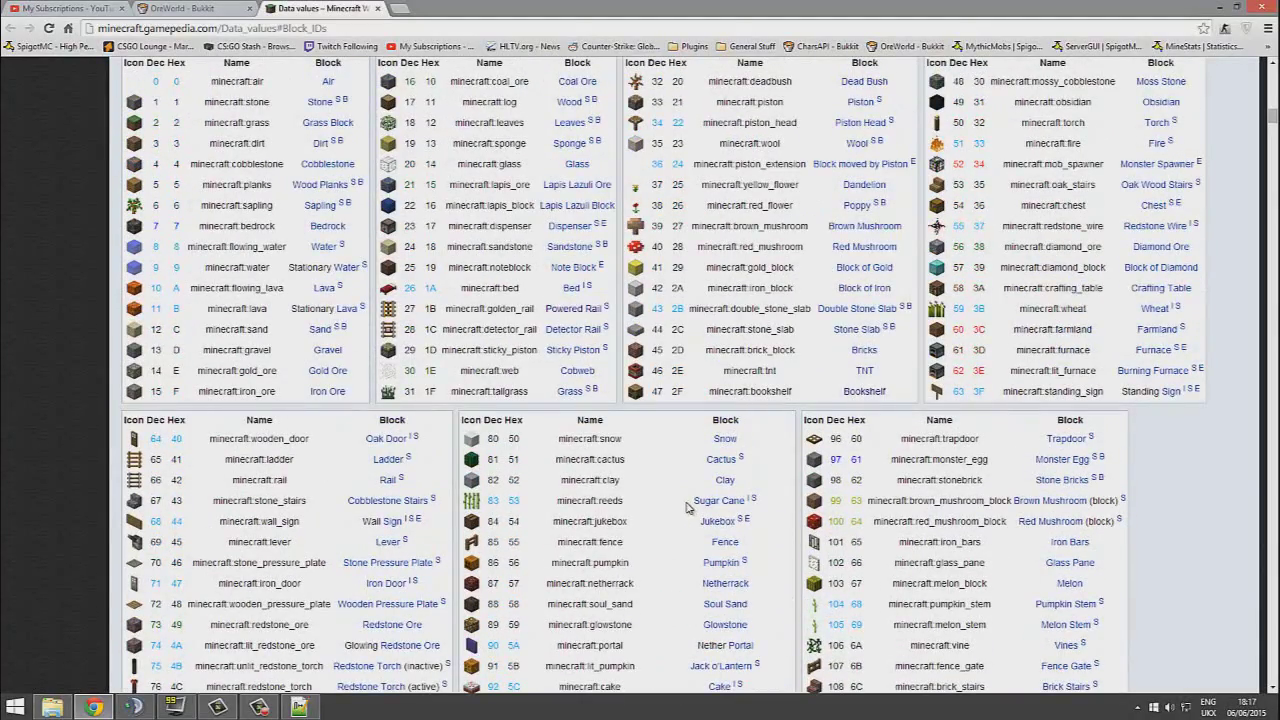
scroll(686, 508, down, 5)
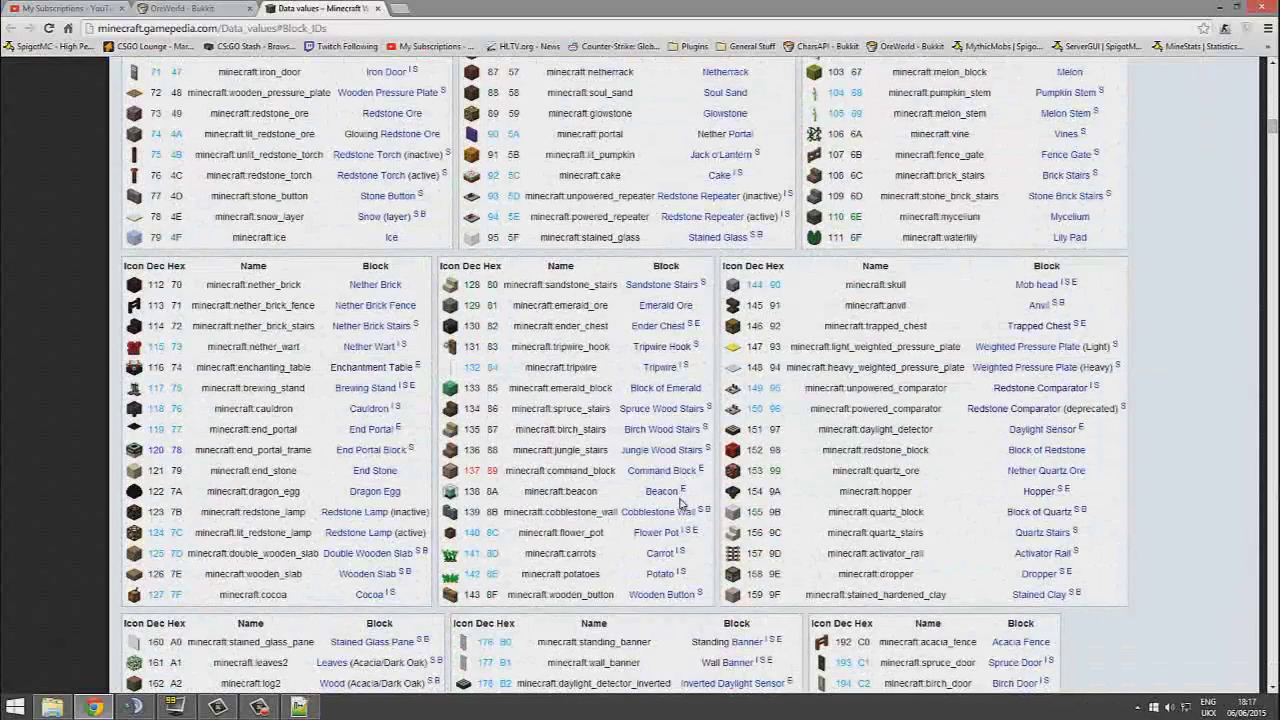
scroll(312, 529, up, 1)
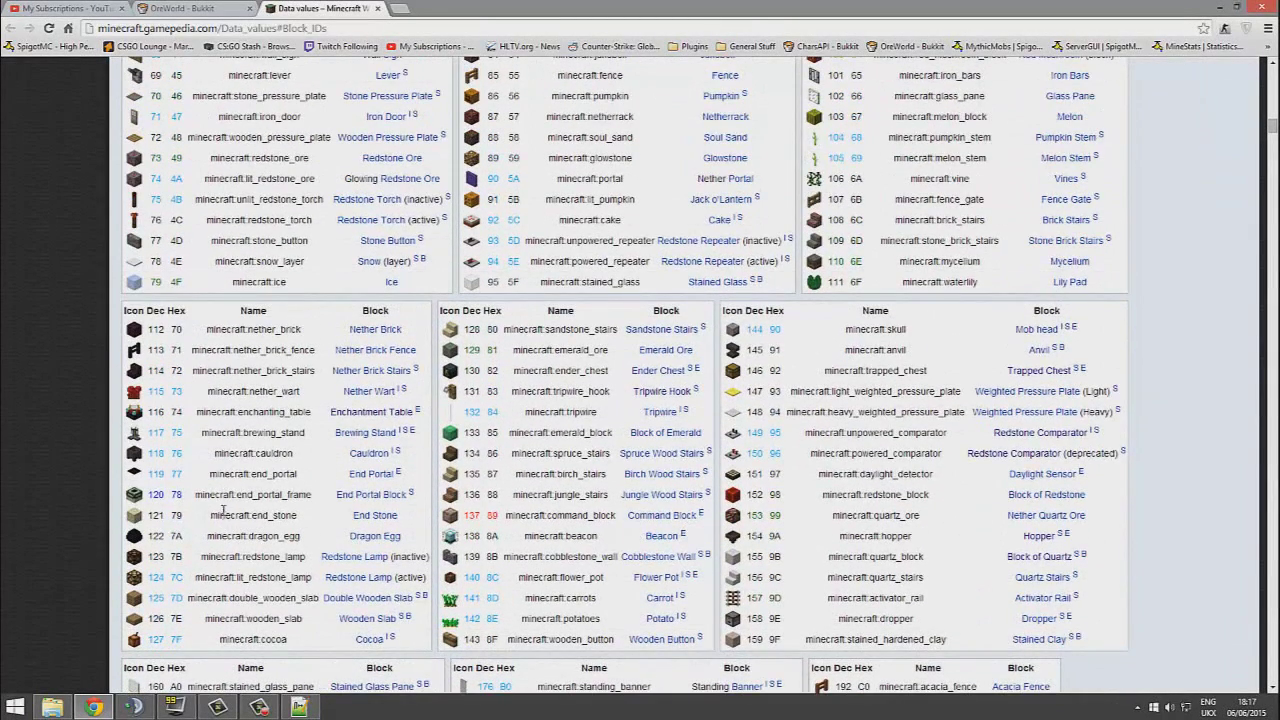
Look up End Stone's ID, add the entry 121,0,END_STONE below the diamond block line in oreworld2.lst, and save
drag(308, 516, 243, 522)
click(259, 526)
key(alt+Tab)
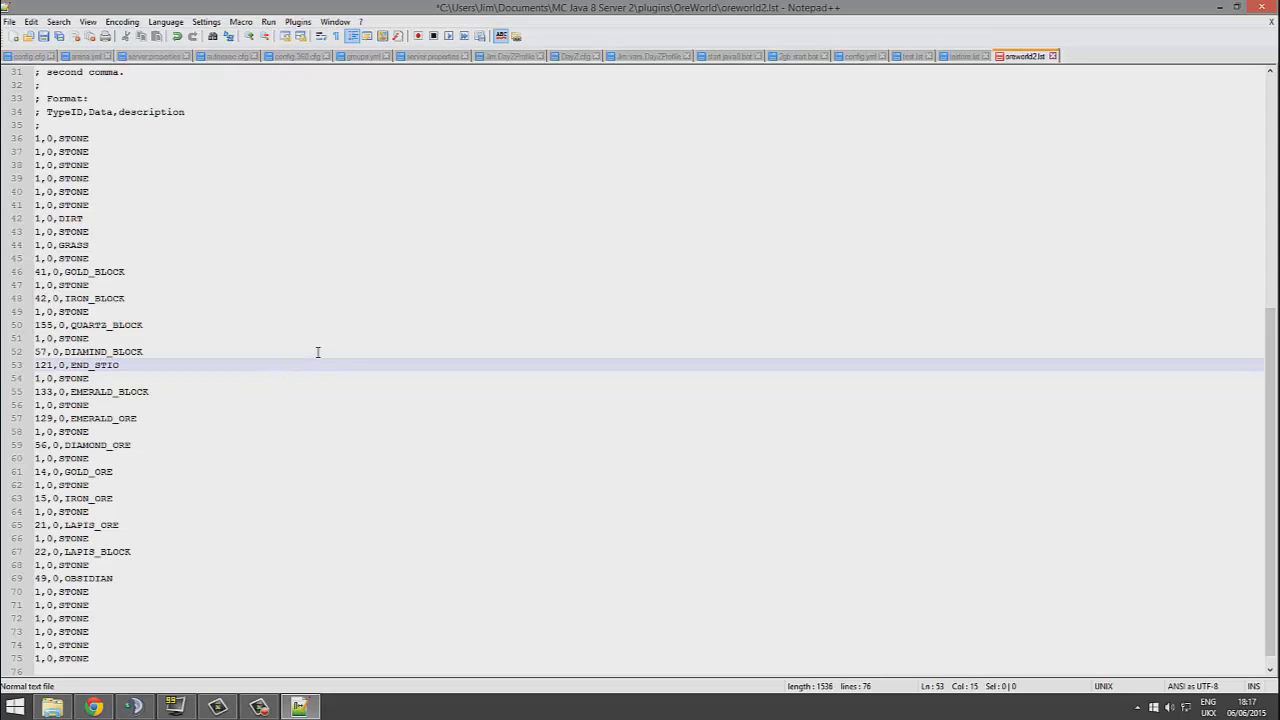
key(ctrl+s)
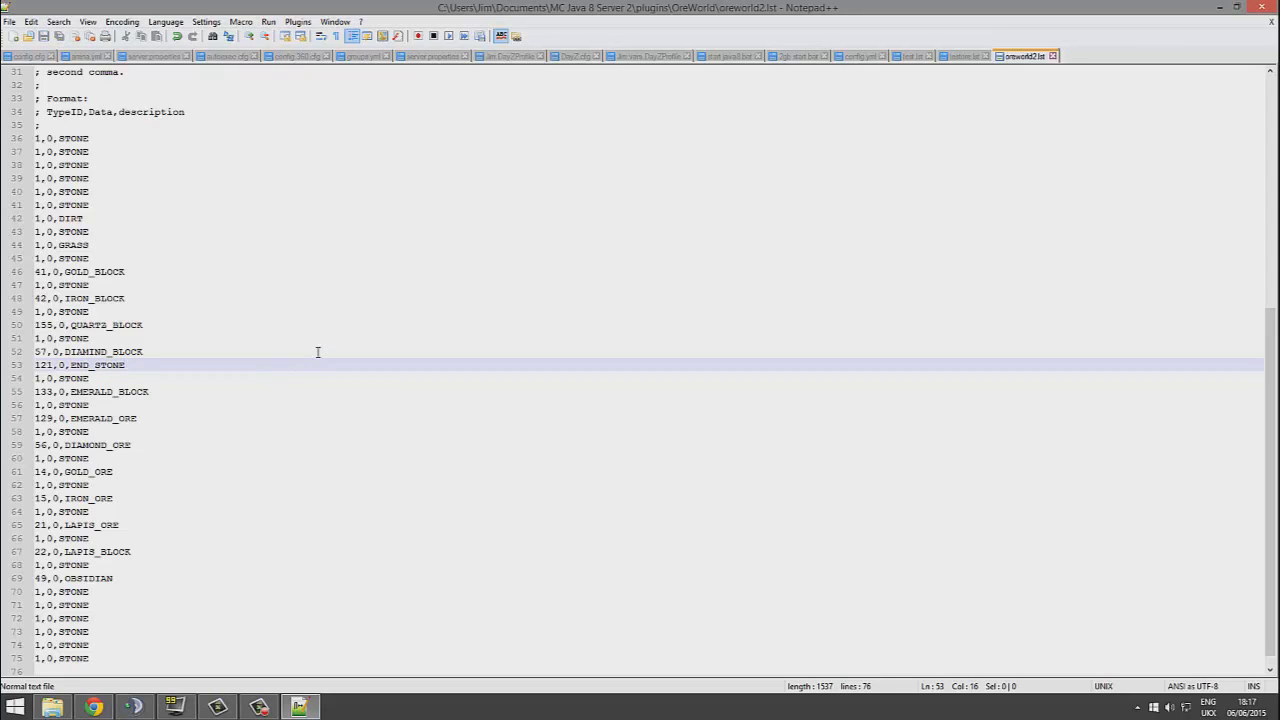
Correct the description of the 57,0 entry to DIAMOND_BLOCK and save the config file
click(92, 351)
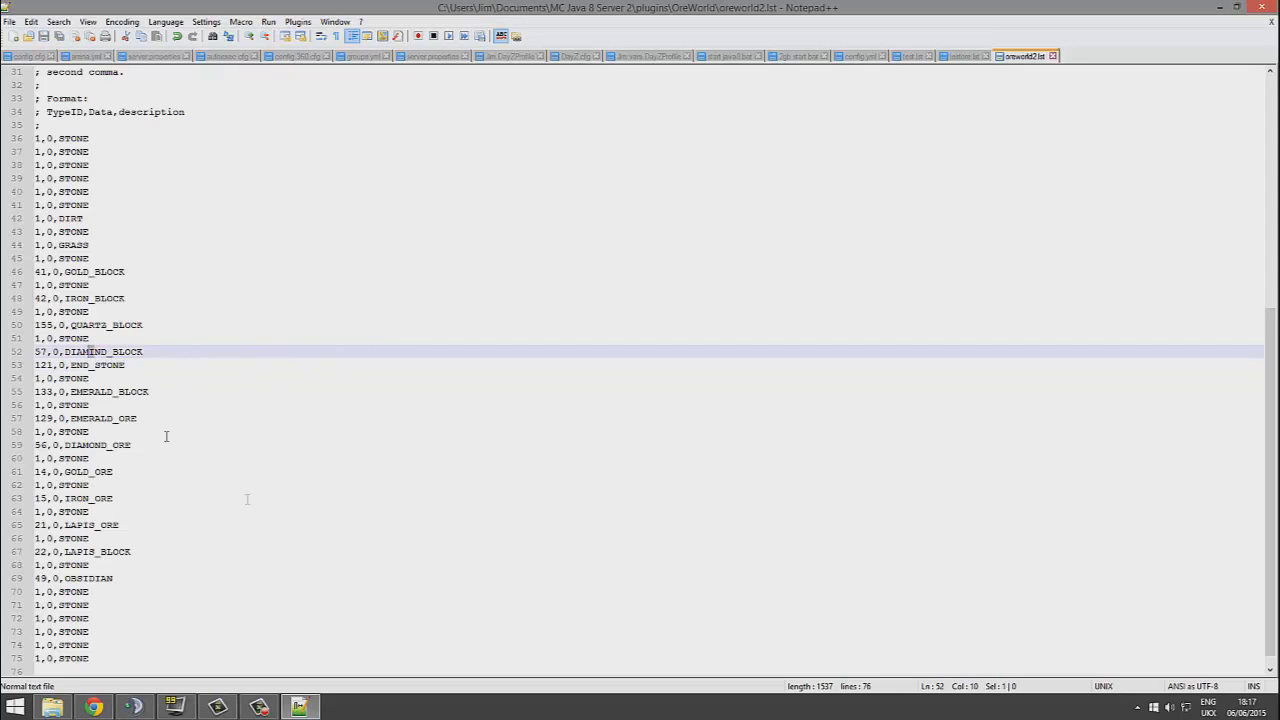
key(Right)
drag(163, 364, 22, 341)
click(206, 367)
Review the world options, the description rules and the block list throughout oreworld2.lst
scroll(200, 367, up, 7)
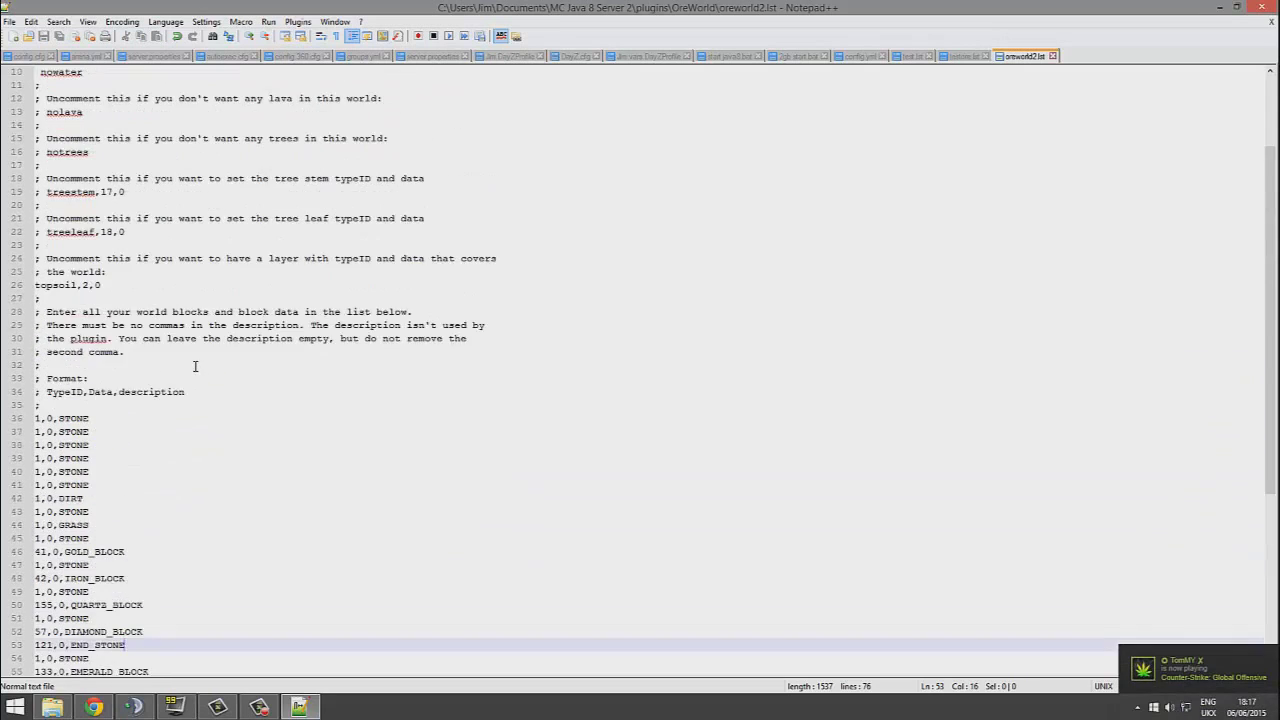
scroll(195, 366, up, 3)
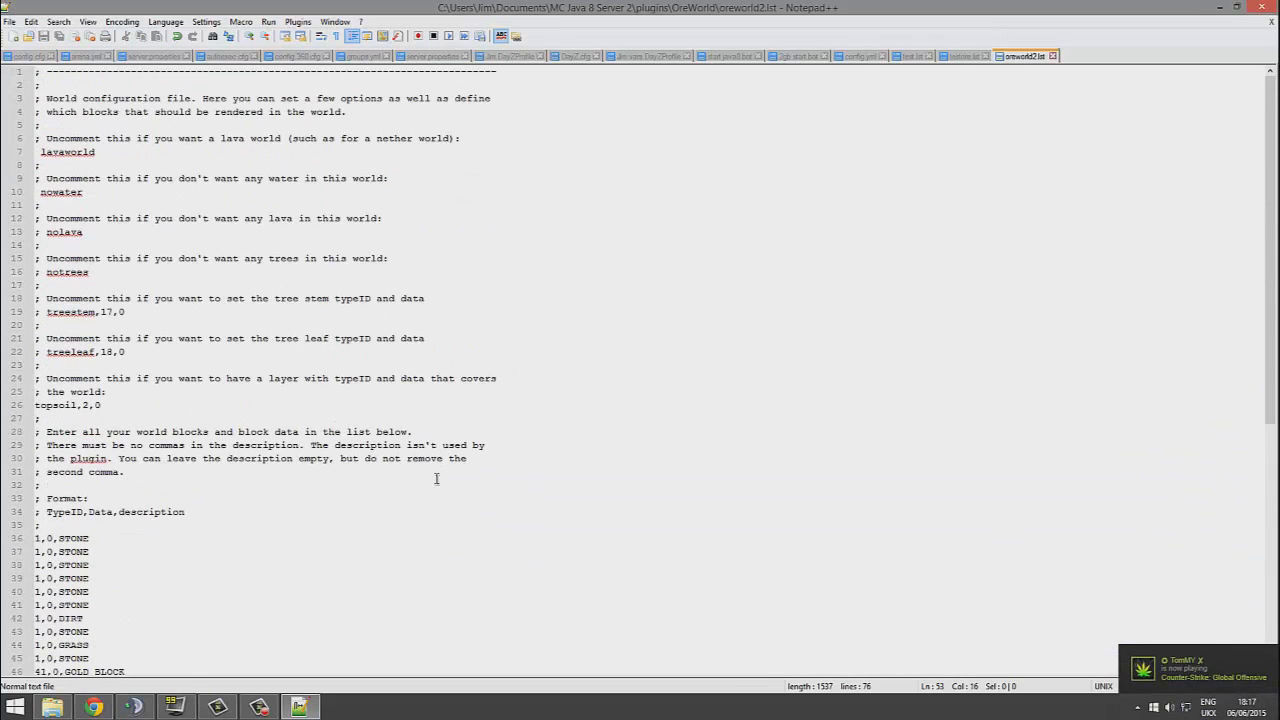
click(384, 459)
click(350, 497)
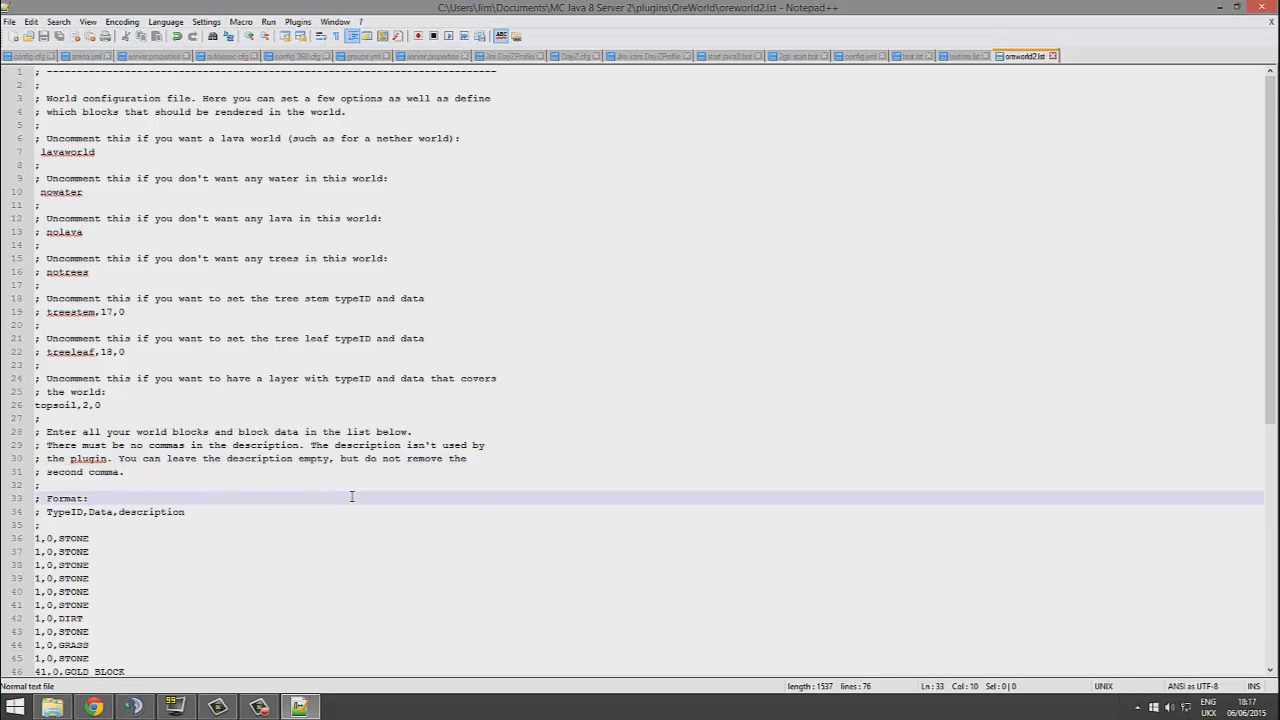
scroll(350, 495, down, 8)
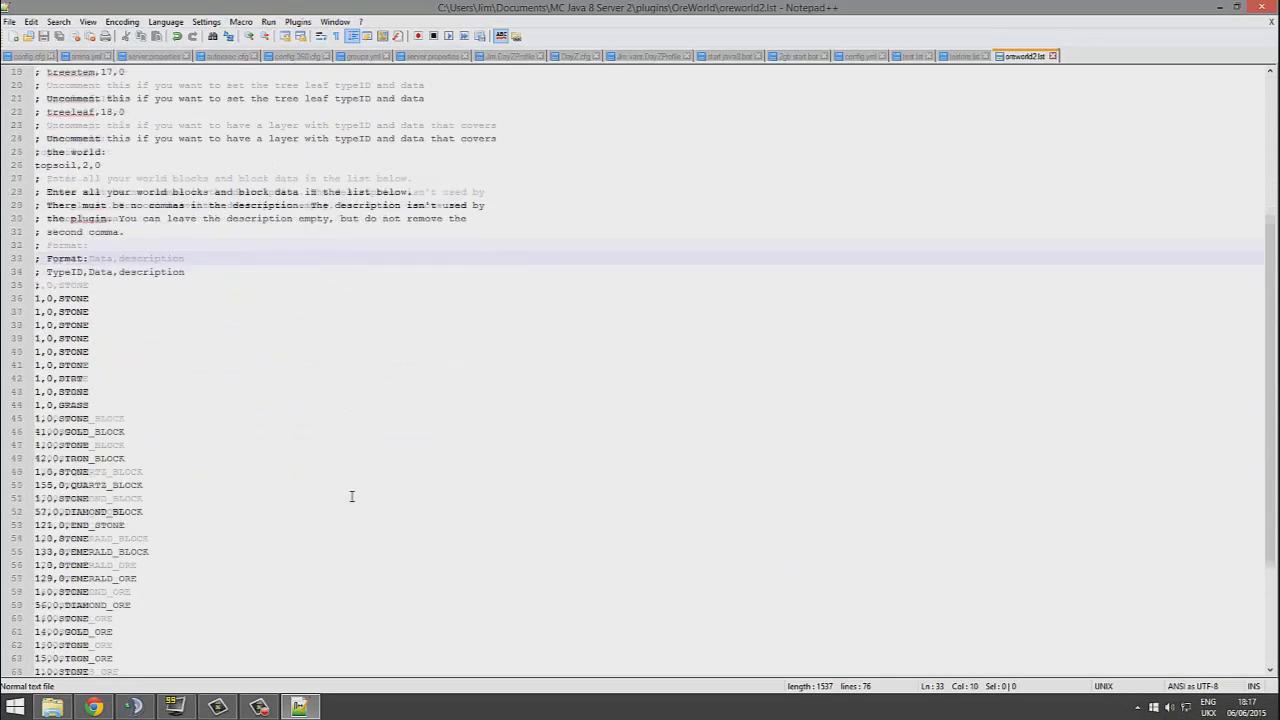
scroll(336, 498, up, 6)
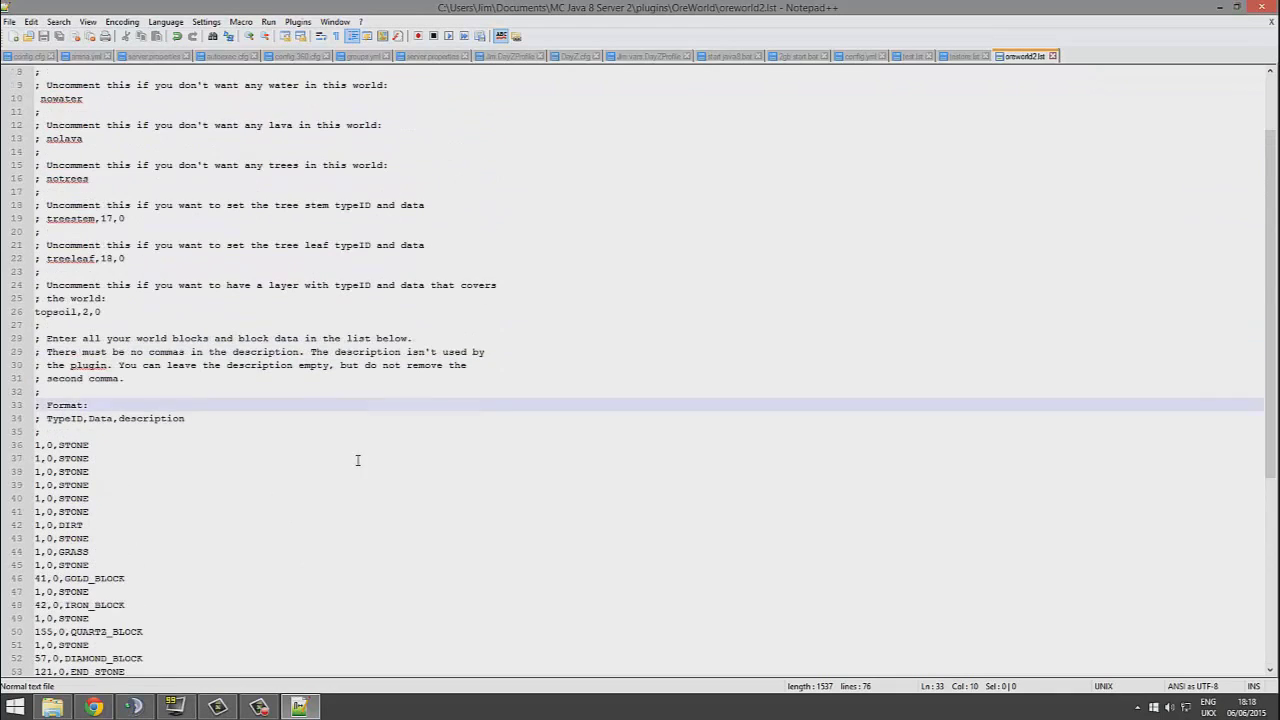
click(334, 214)
click(273, 231)
scroll(300, 240, up, 3)
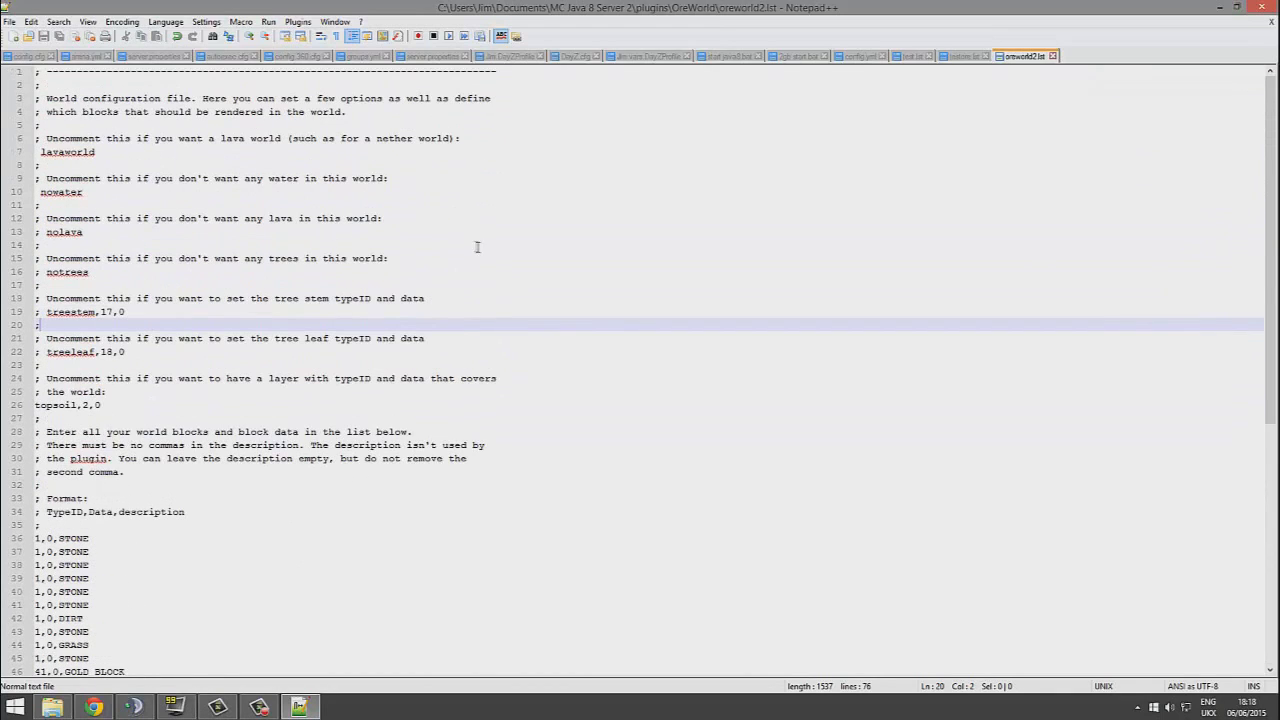
click(48, 258)
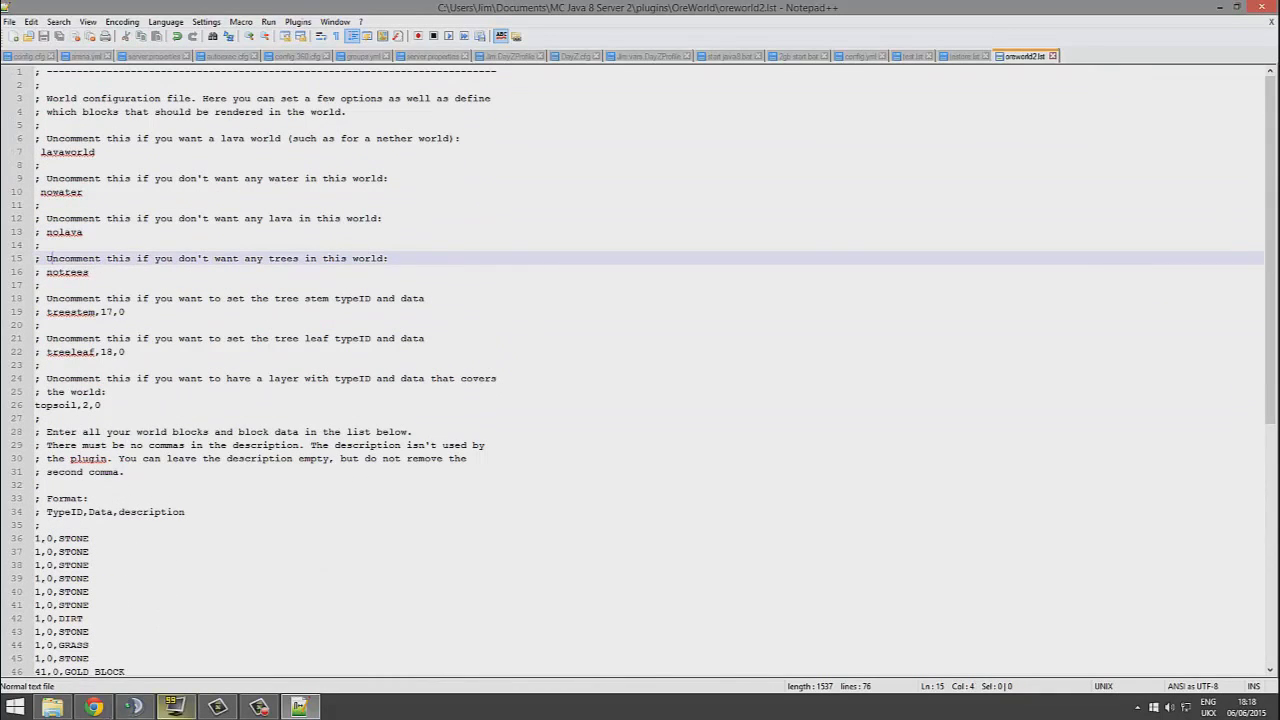
Switch to the OreWorld Bukkit page in Chrome and read its notes on comment lines and remaking already rendered chunks
key(alt+Tab)
key(ctrl+shift+Tab)
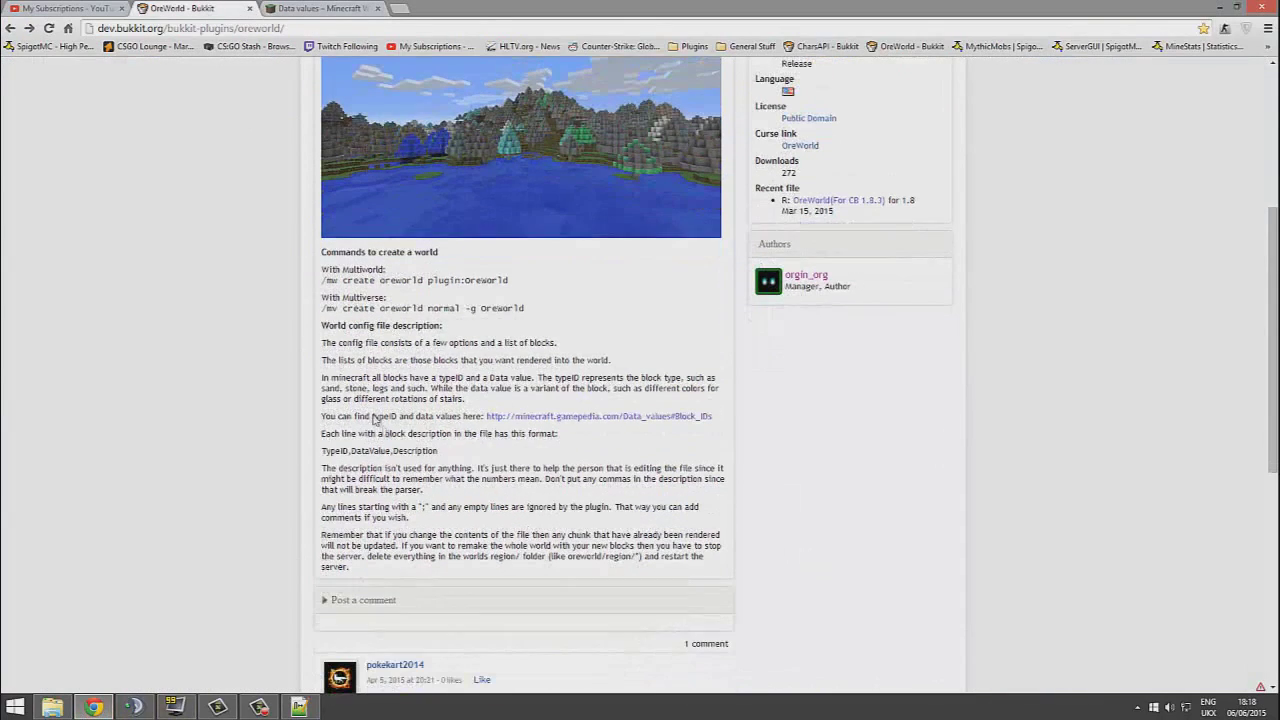
scroll(625, 543, up, 1)
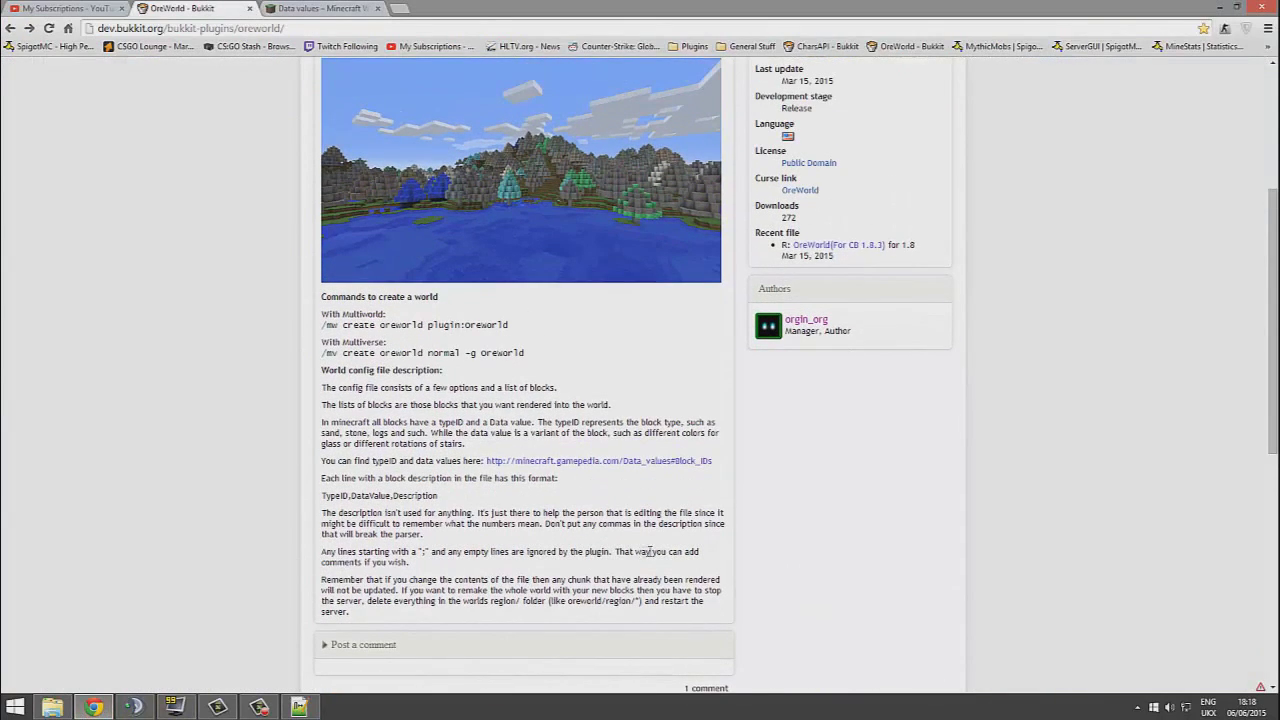
drag(652, 551, 424, 551)
drag(321, 551, 413, 551)
click(418, 550)
drag(356, 611, 321, 588)
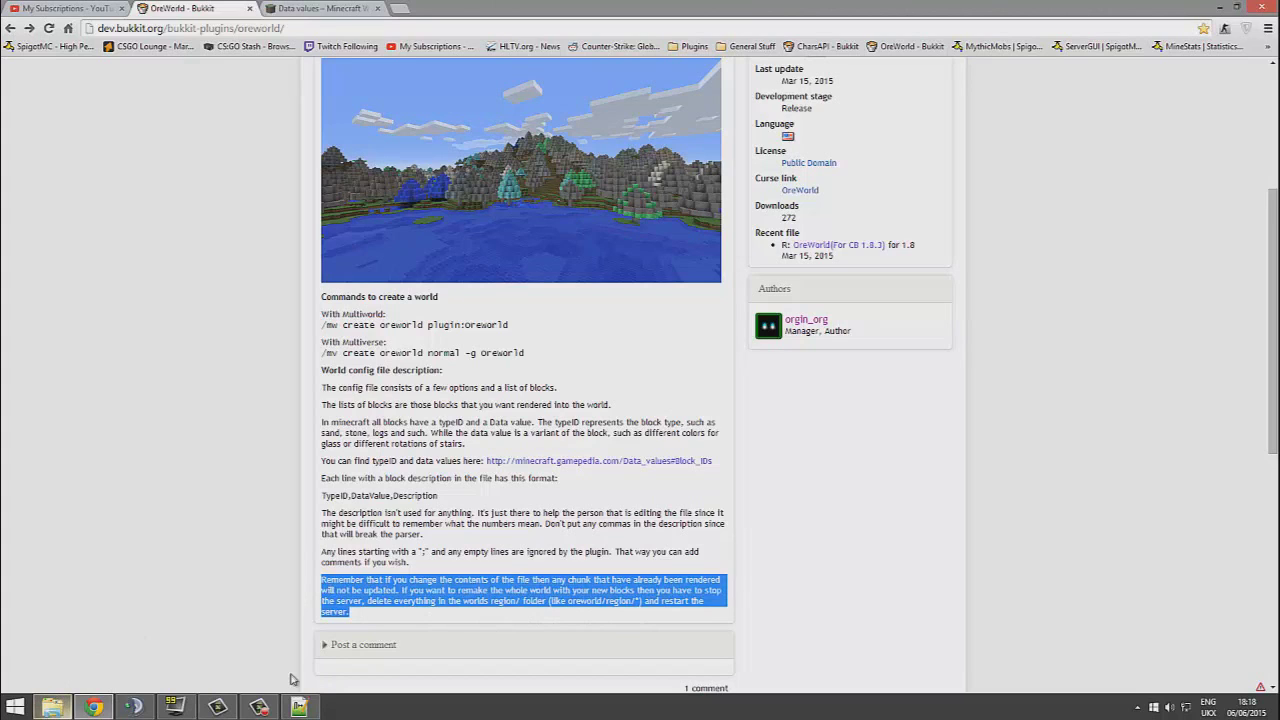
Close Notepad++ and go to the MC Java 8 Server 2 folder in File Explorer
click(298, 707)
click(1262, 7)
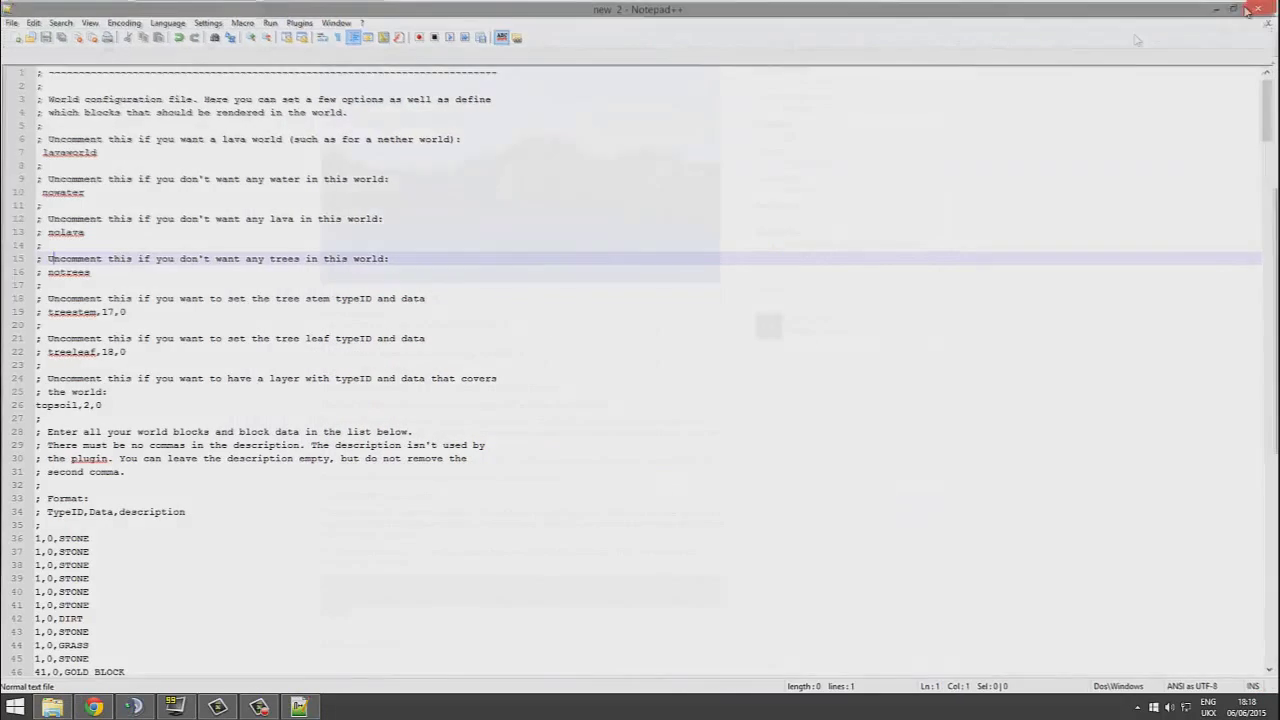
click(58, 708)
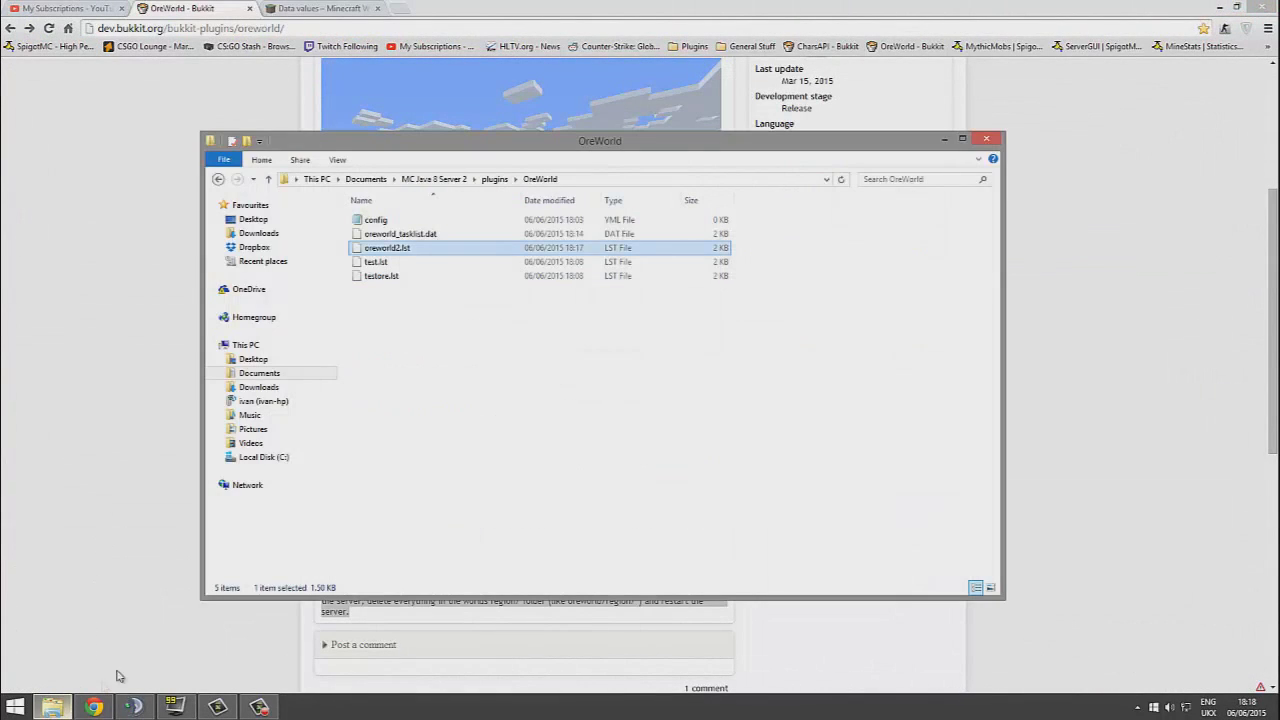
click(440, 180)
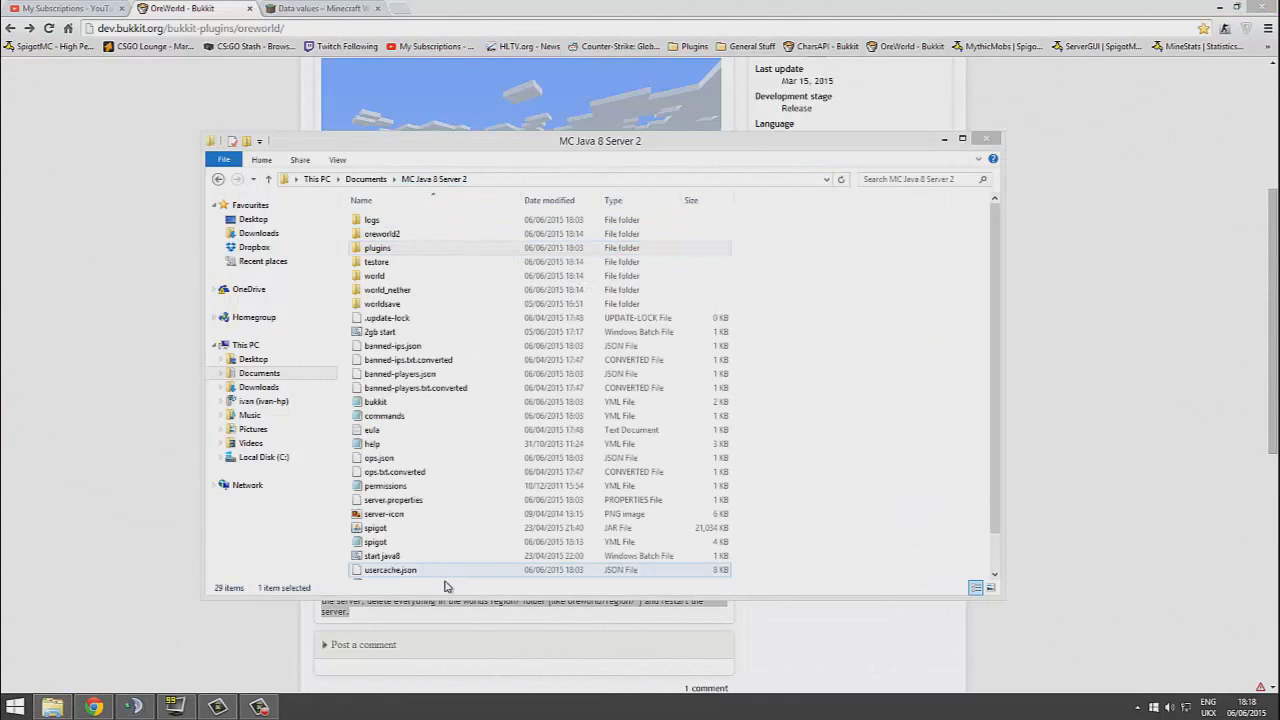
Check the page's region folder instructions, delete everything inside oreworld2's region folder, and return to the server folder
click(440, 637)
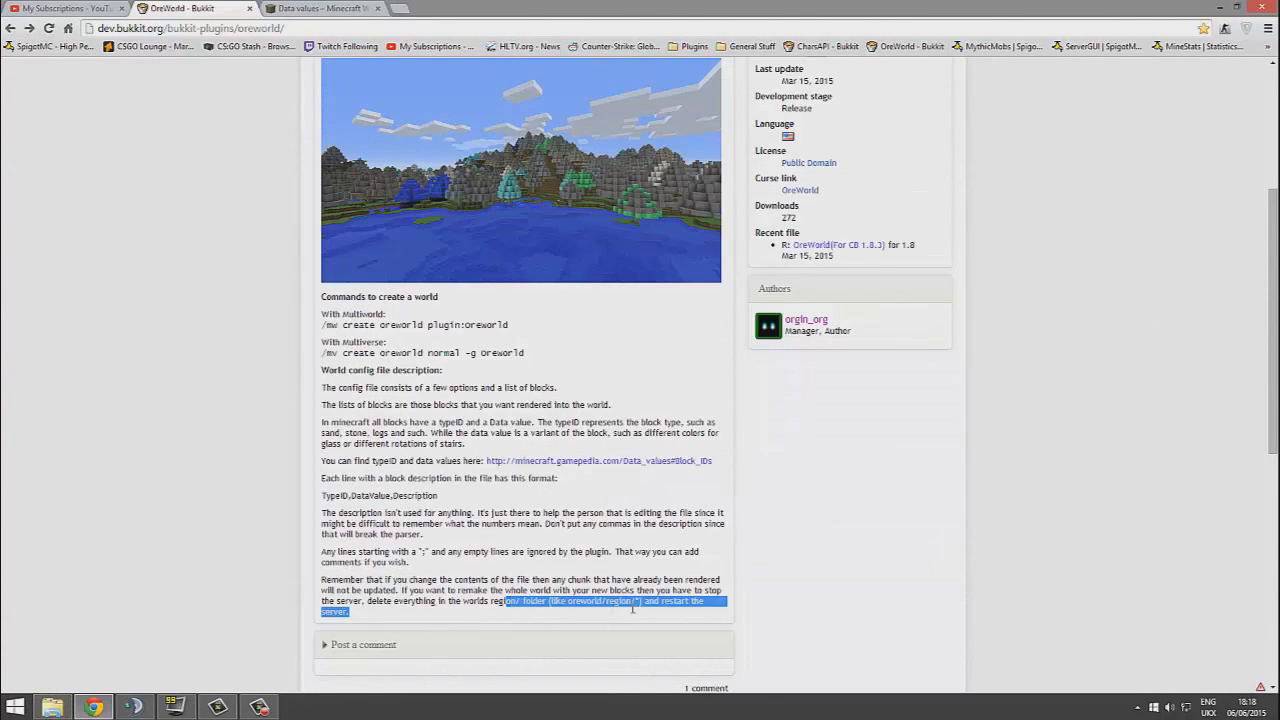
click(67, 710)
double_click(420, 237)
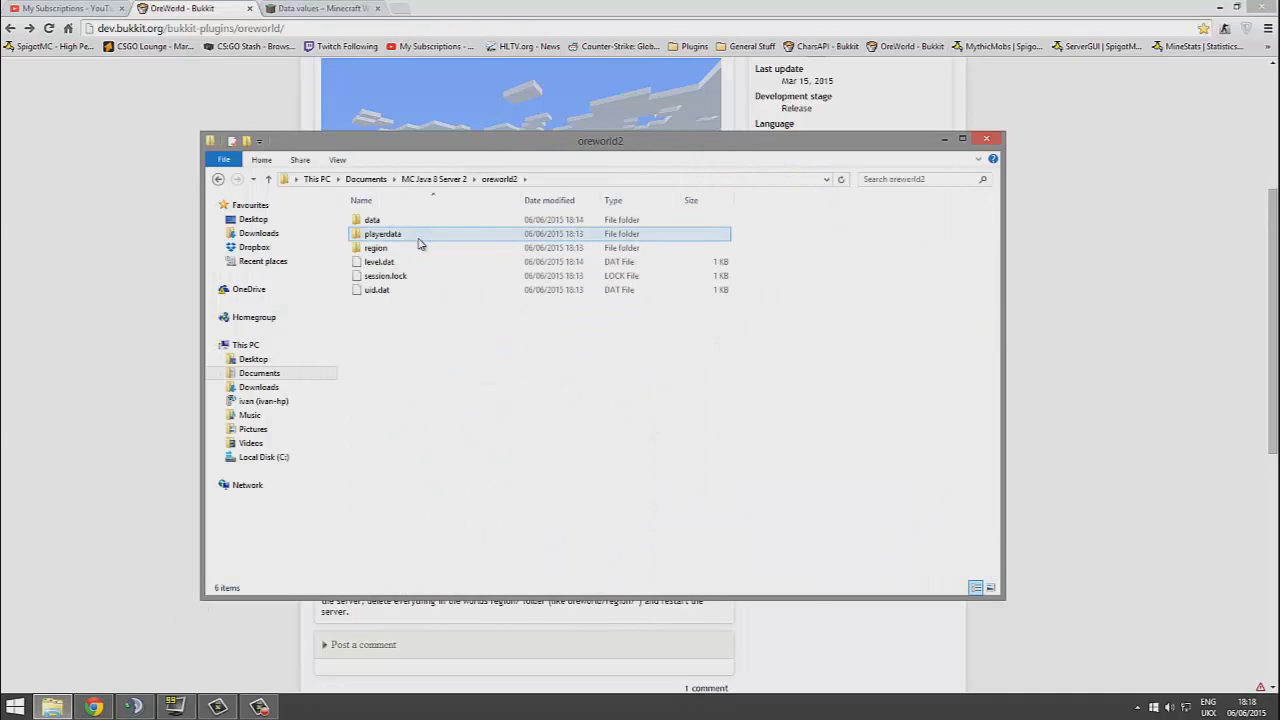
double_click(414, 249)
drag(457, 463, 390, 200)
key(Delete)
click(455, 180)
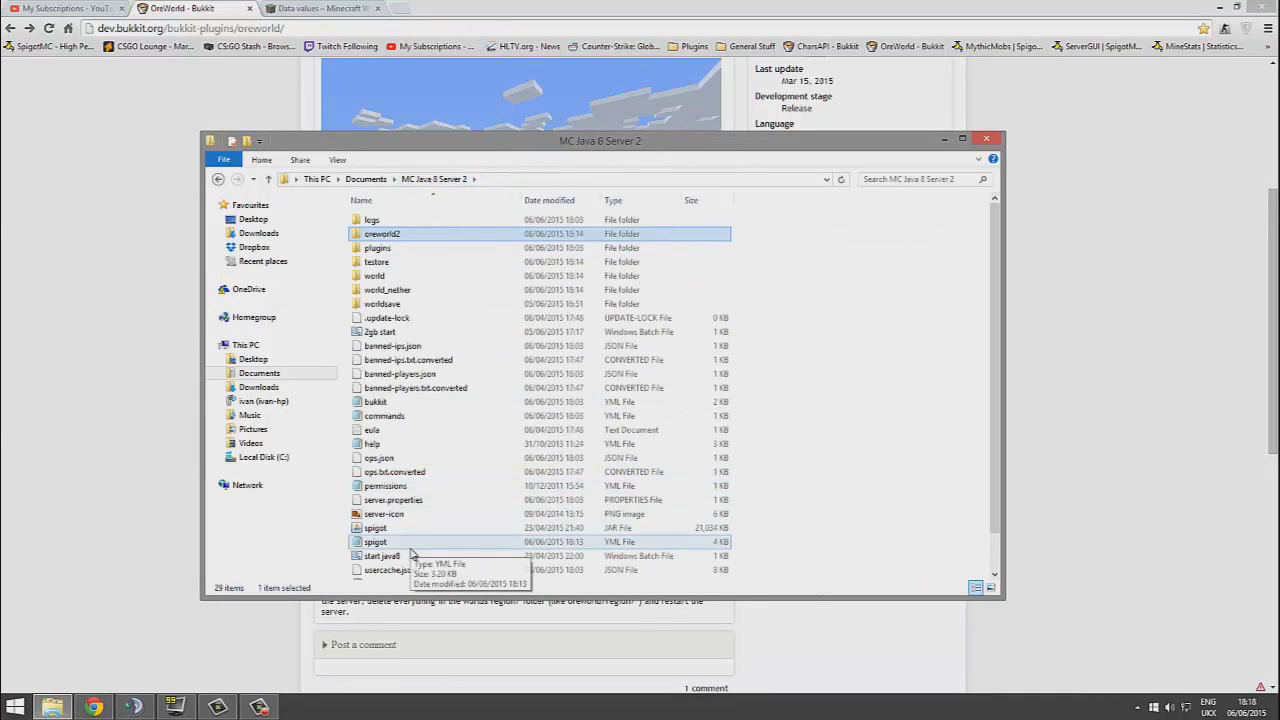
Look over the server's plugins folder, open its OreWorld folder, and select the oreworld2.lst file
double_click(414, 247)
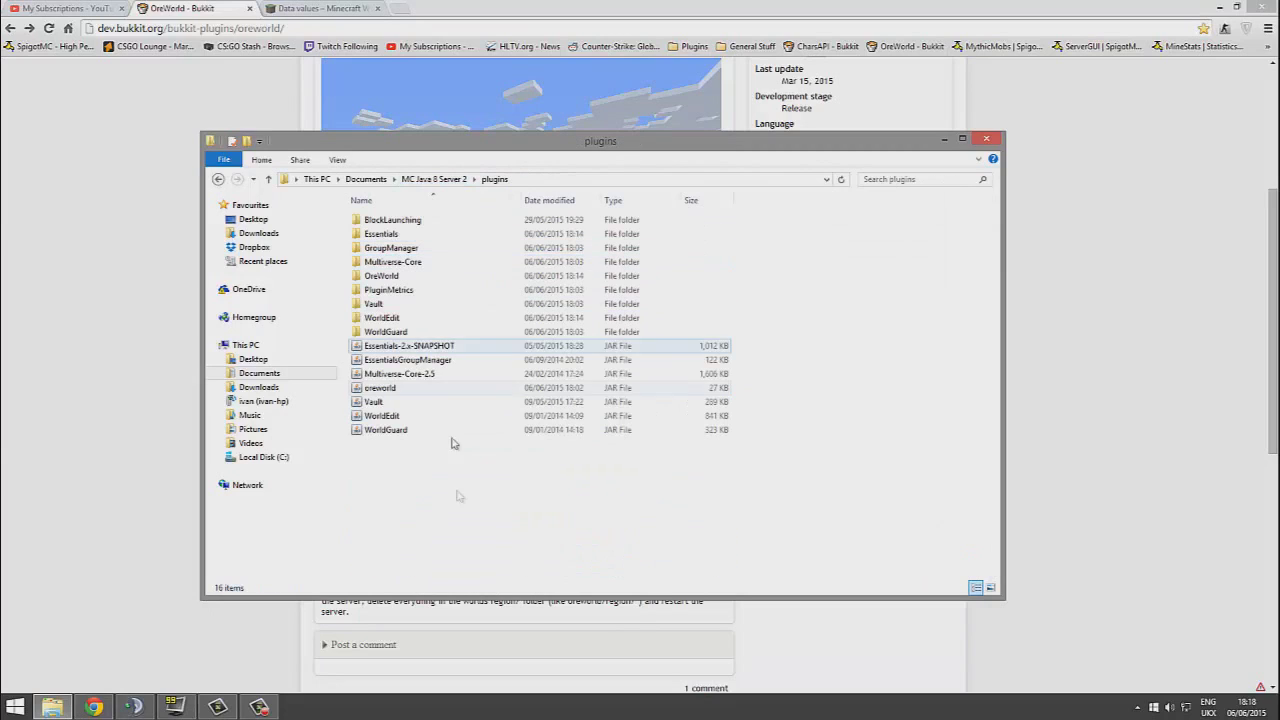
drag(444, 553, 434, 267)
click(497, 524)
click(402, 266)
double_click(401, 274)
drag(421, 362, 402, 254)
click(400, 249)
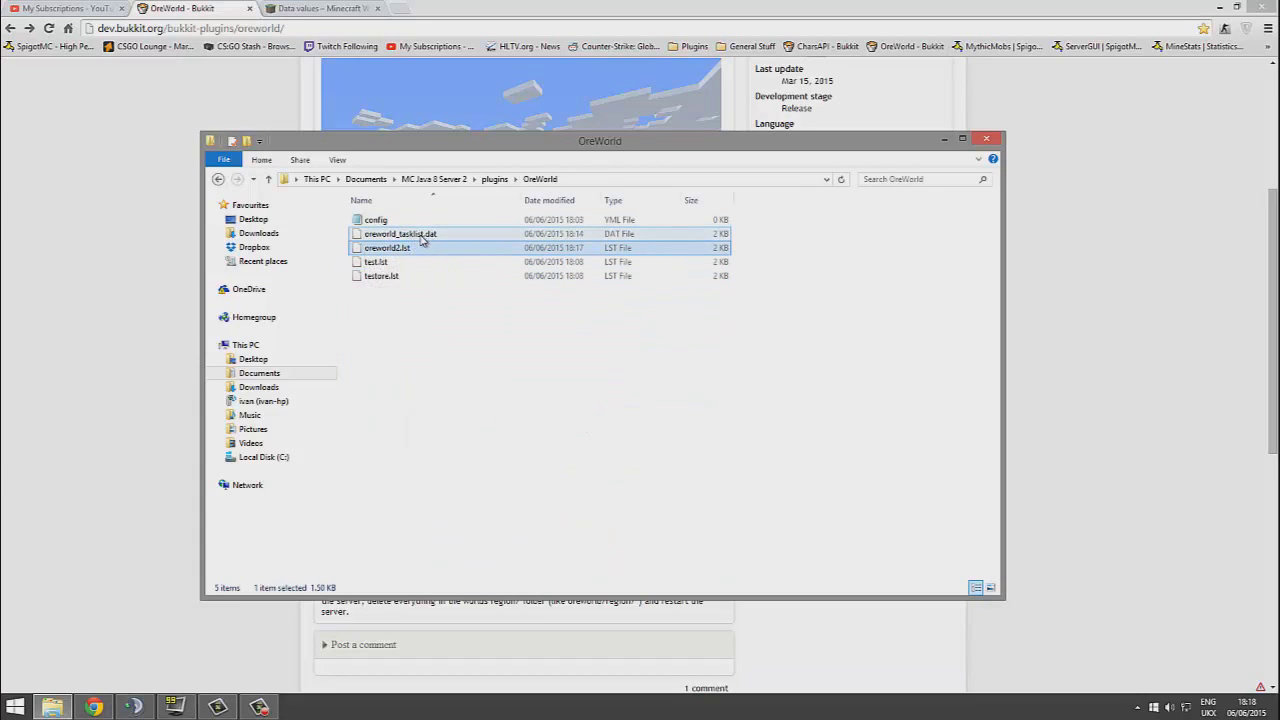
Open oreworld_tasklist.dat in Notepad++ to view its contents, and reselect oreworld2.lst in the OreWorld folder
right_click(422, 234)
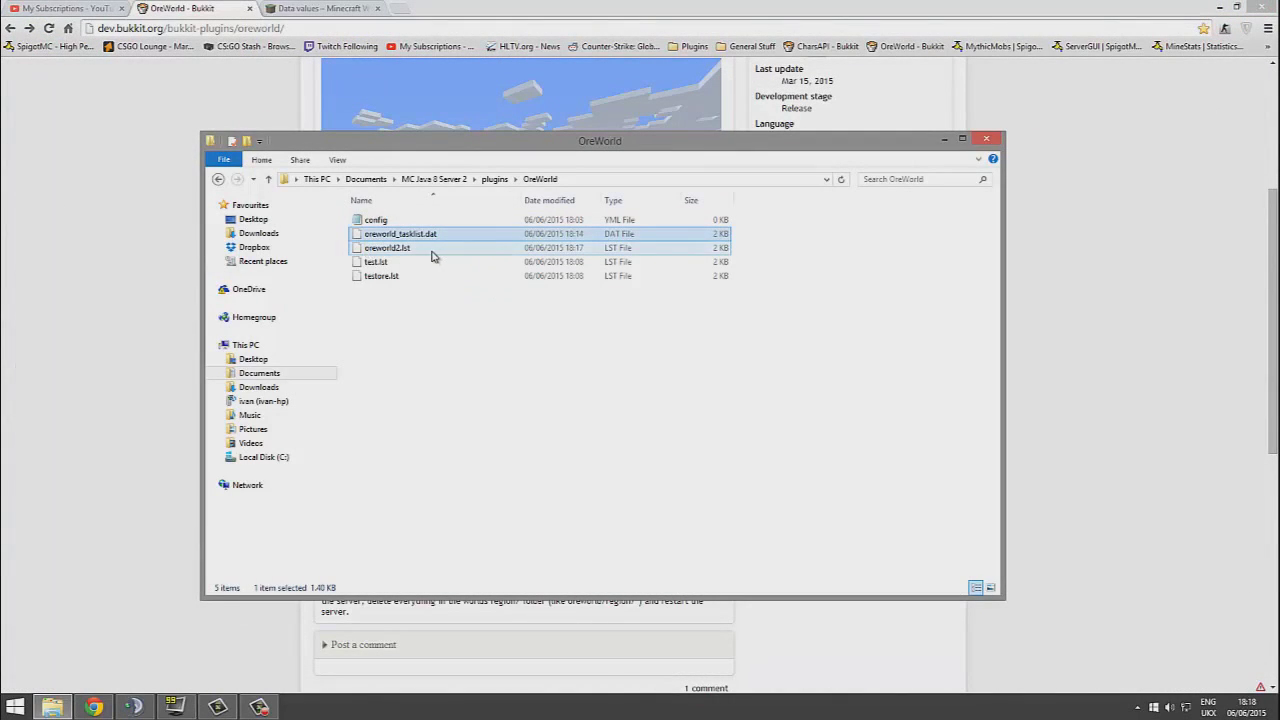
click(430, 252)
click(403, 250)
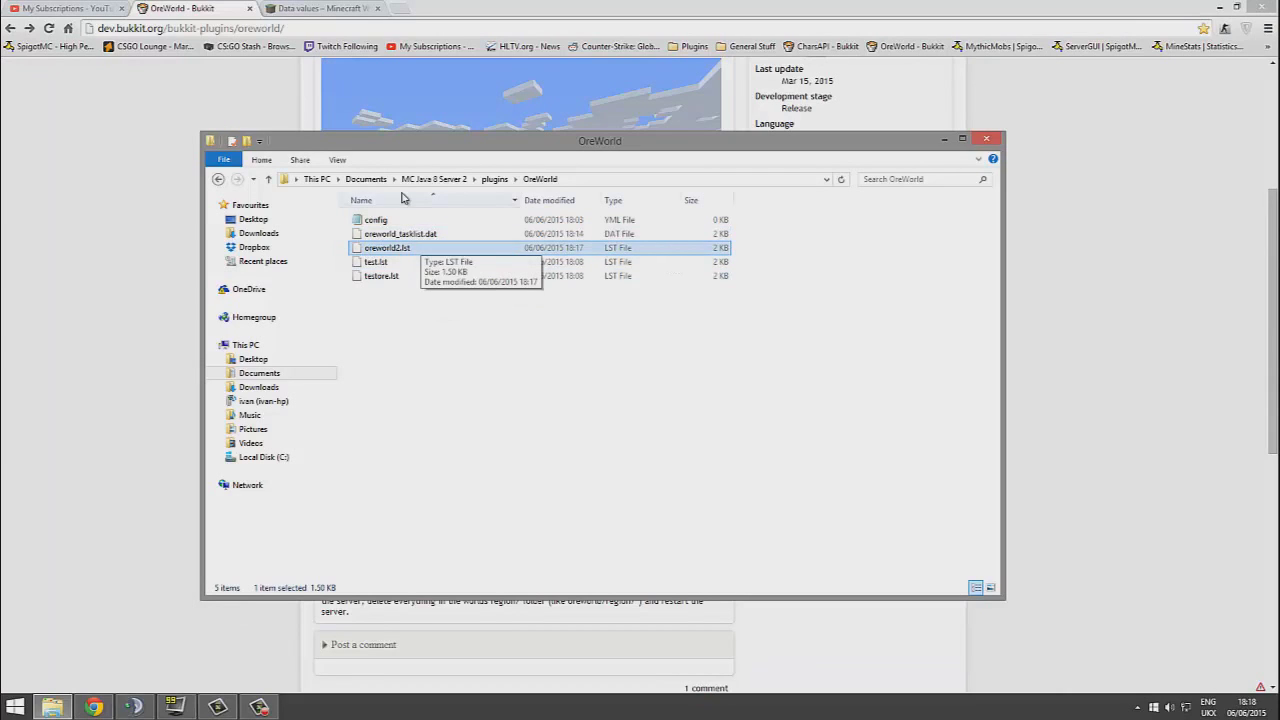
Open test.lst in Notepad++ and review its default block list and world options
right_click(399, 262)
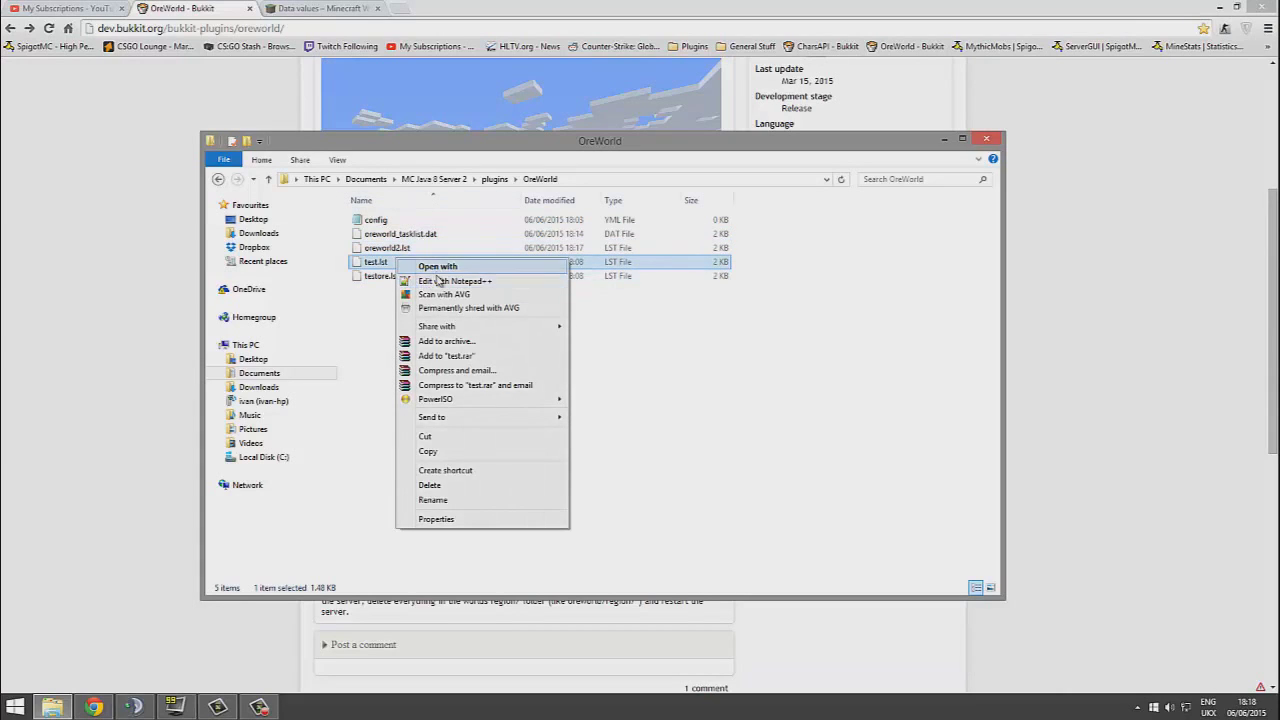
click(449, 280)
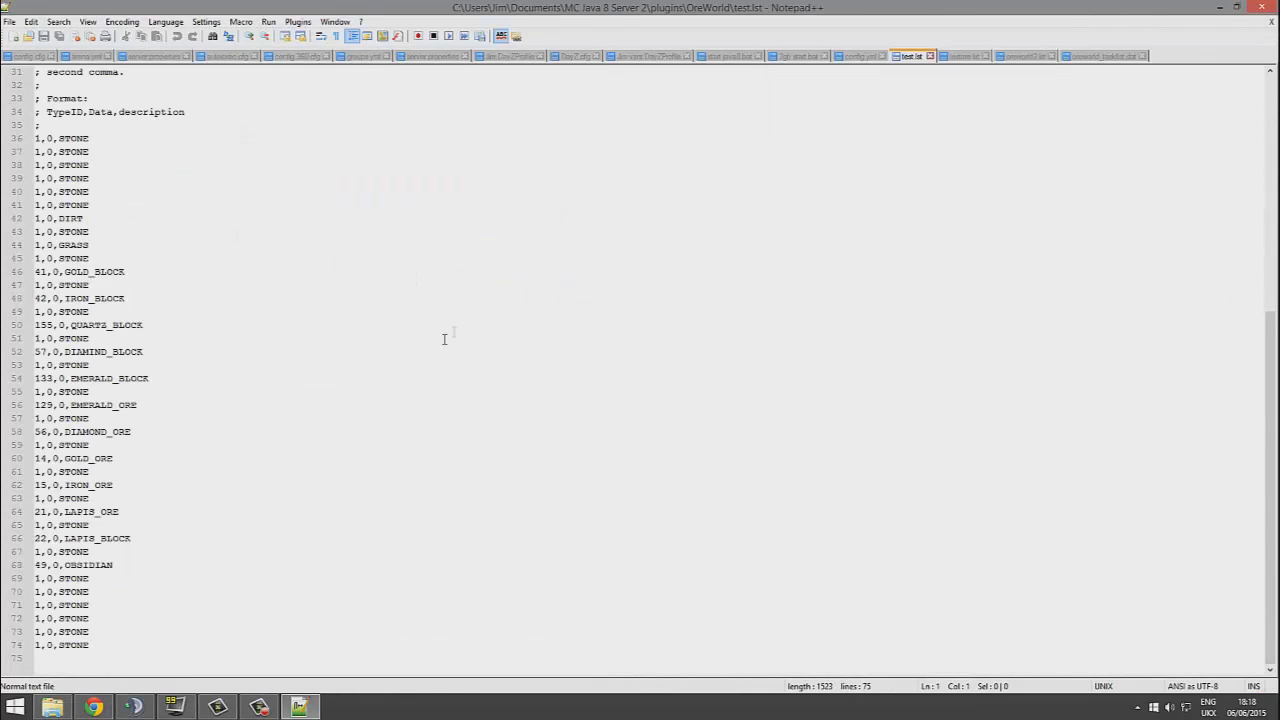
scroll(453, 332, up, 7)
drag(135, 566, 83, 126)
scroll(203, 334, up, 3)
click(370, 311)
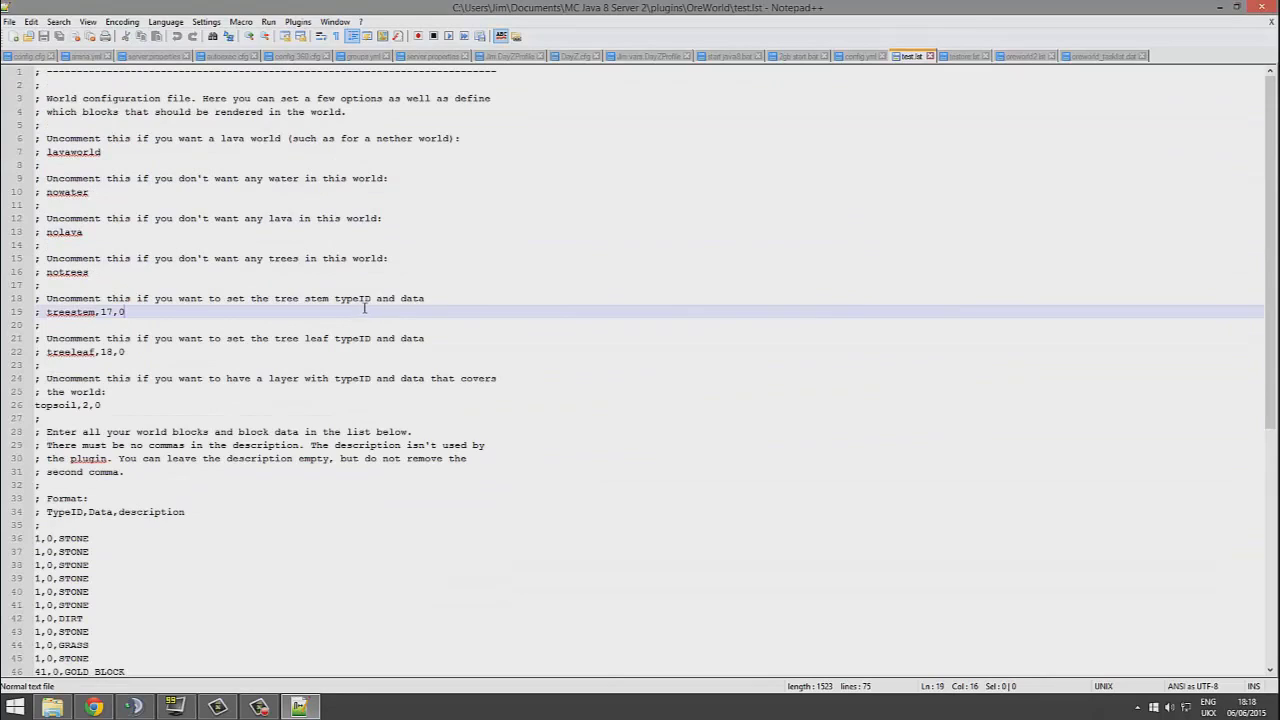
Close Notepad++ and the OreWorld folder window, and look over the OreWorld plugin page in Chrome
click(1264, 6)
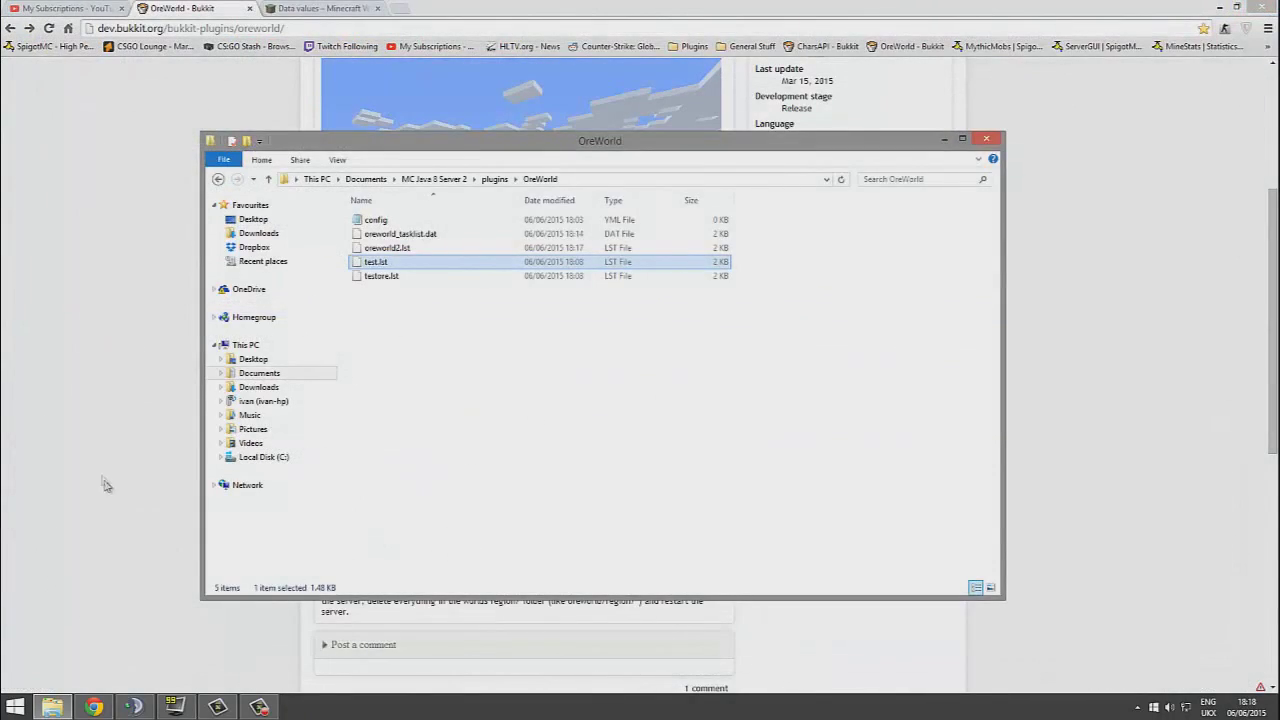
key(alt+F4)
scroll(238, 436, up, 3)
scroll(254, 441, down, 5)
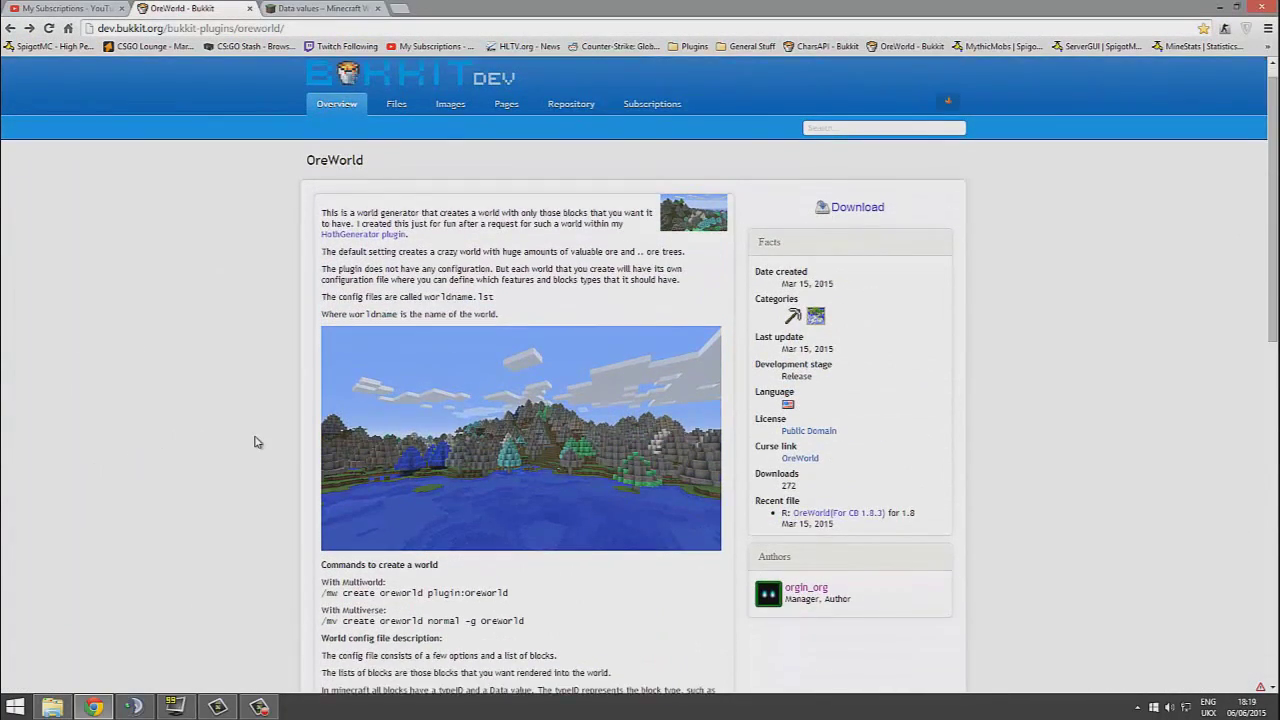
scroll(266, 473, up, 2)
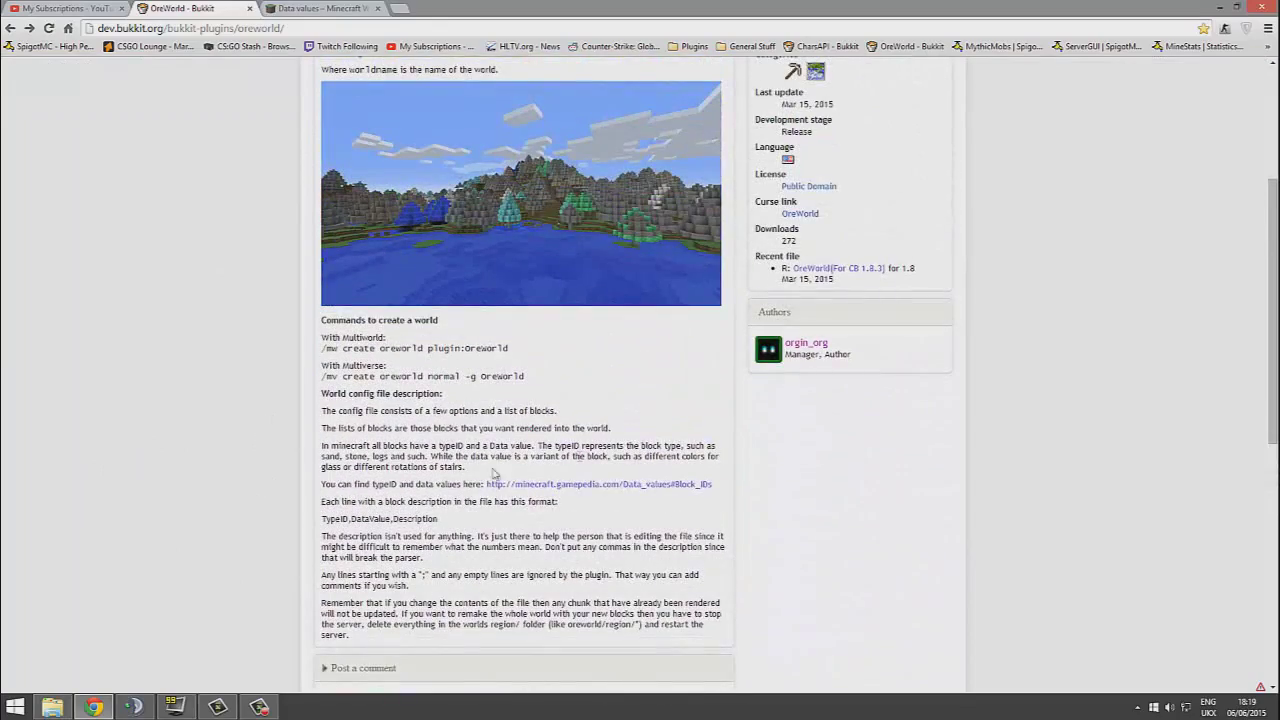
Browse the bookmarked plugins in the Plugins bookmark folder and open the BattleField SpigotMC page
click(692, 46)
scroll(790, 330, down, 2)
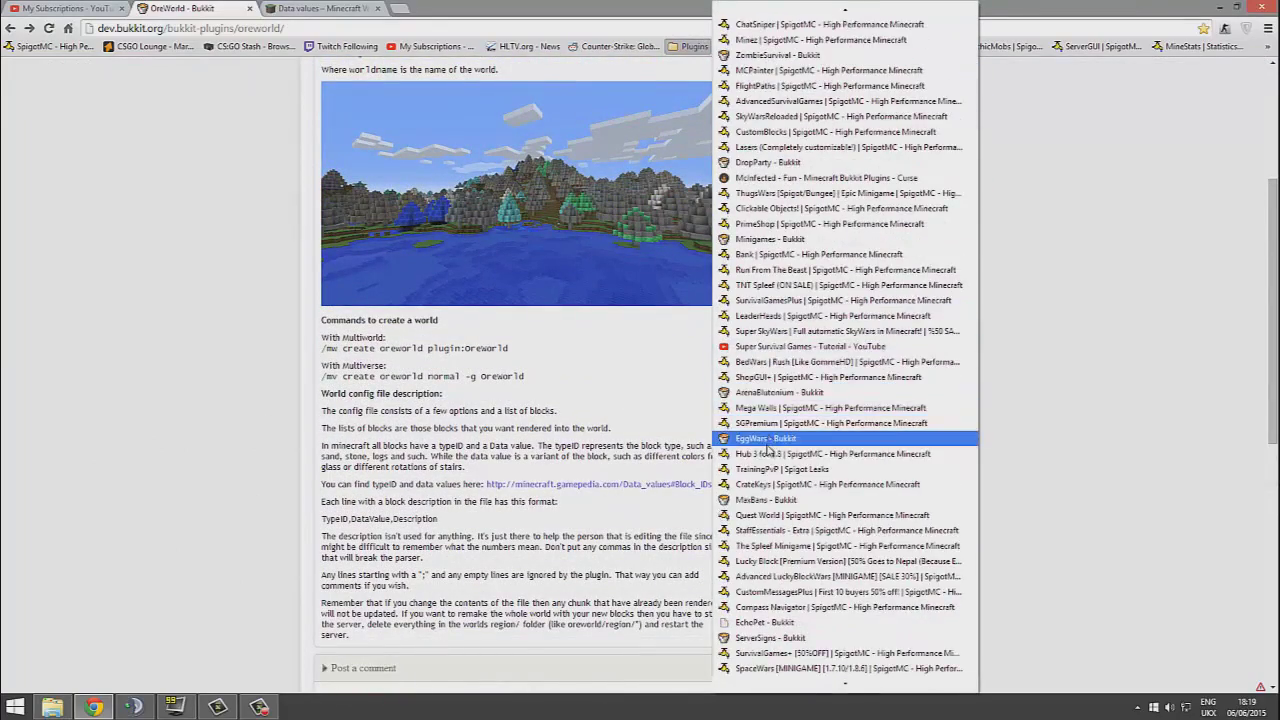
scroll(786, 555, down, 7)
scroll(800, 545, up, 7)
scroll(831, 514, down, 8)
scroll(840, 530, up, 8)
scroll(870, 540, down, 3)
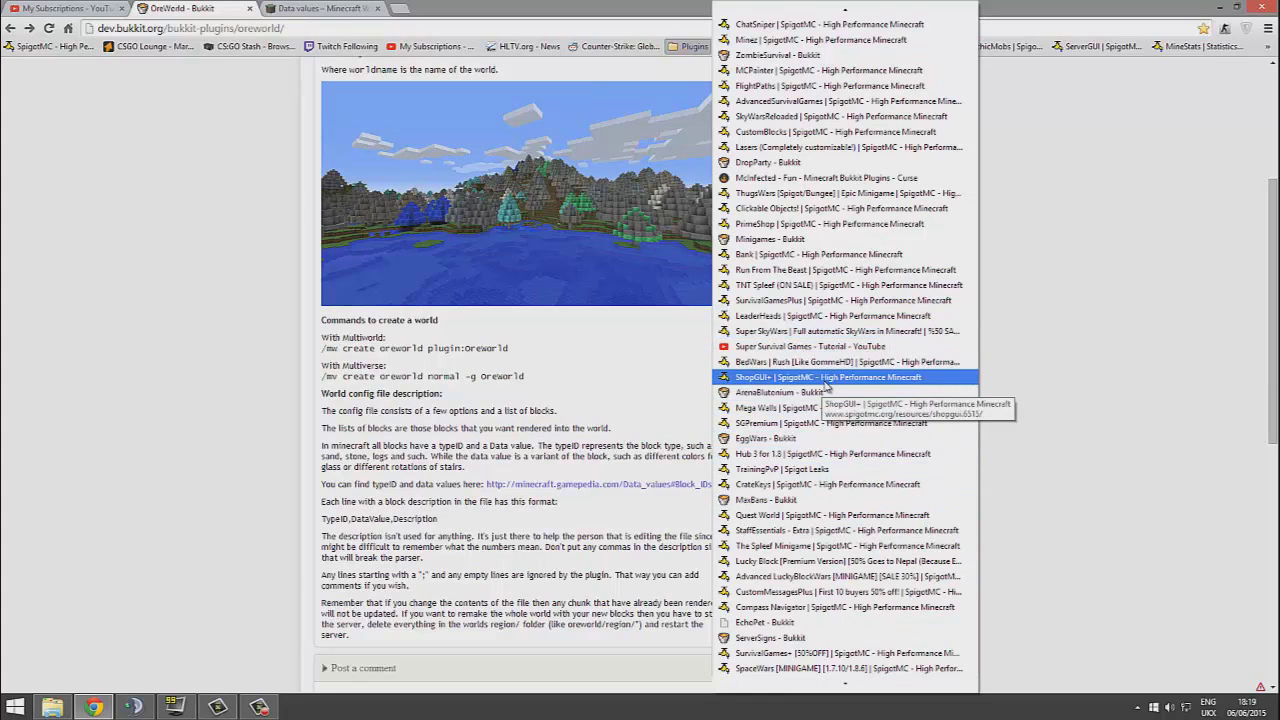
scroll(805, 250, up, 2)
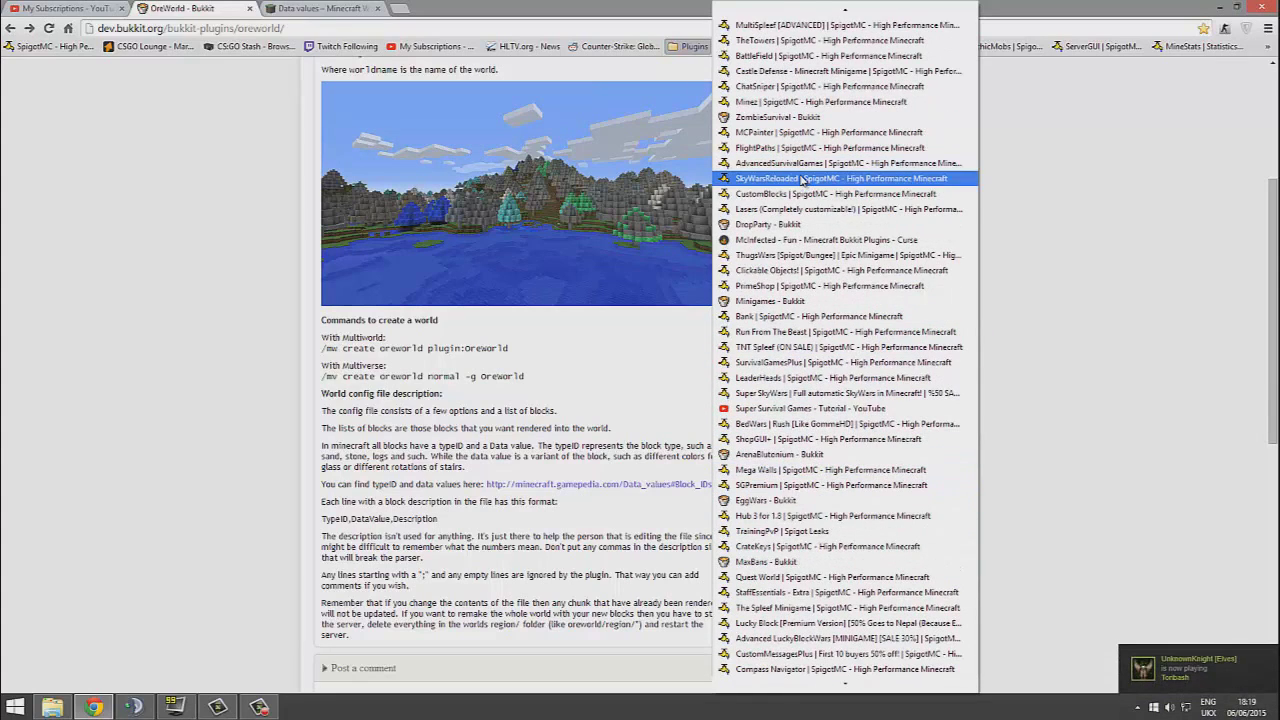
scroll(798, 180, up, 3)
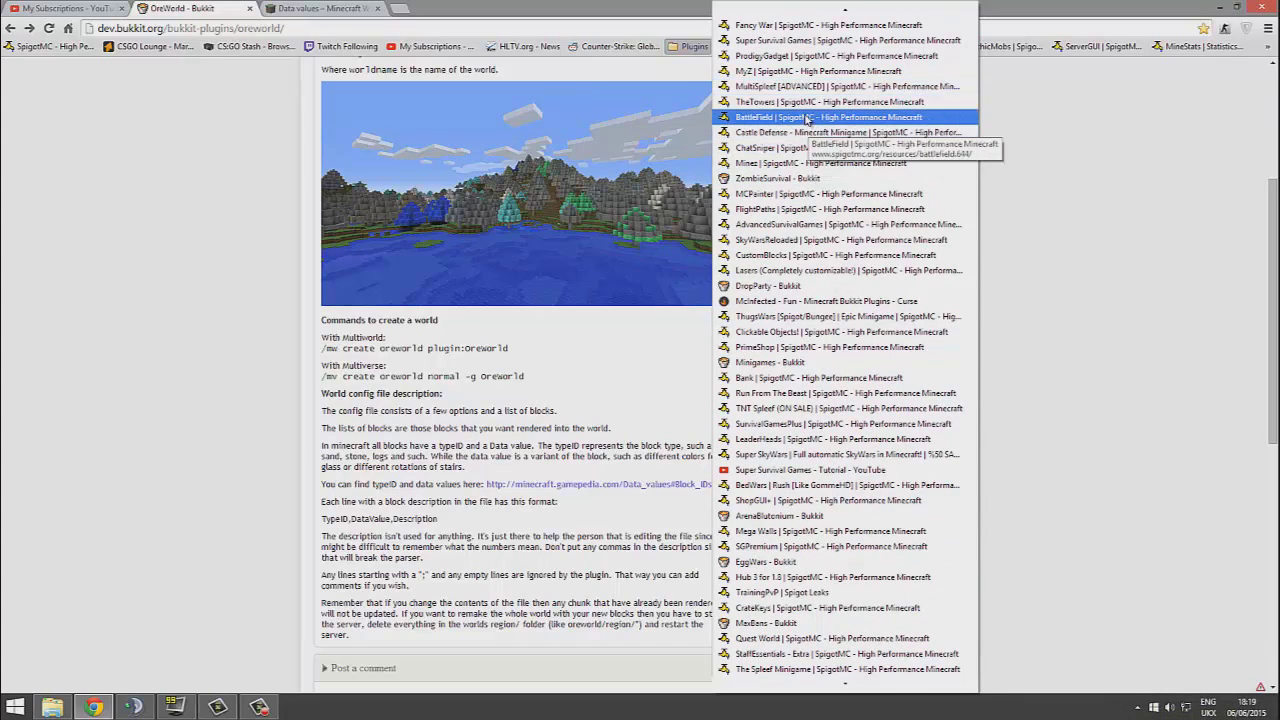
click(806, 119)
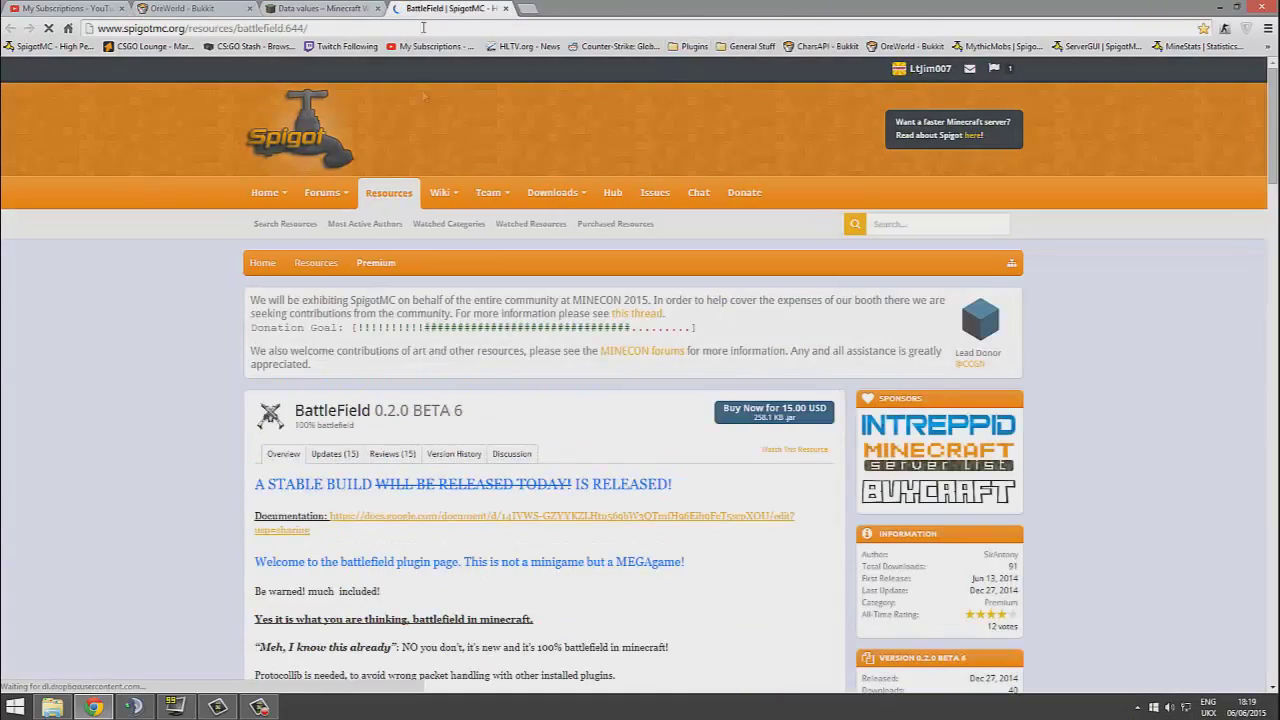
Review the BattleField page's feature list and setup instructions, close the page, and return to the OreWorld page
scroll(194, 428, down, 3)
scroll(117, 420, up, 3)
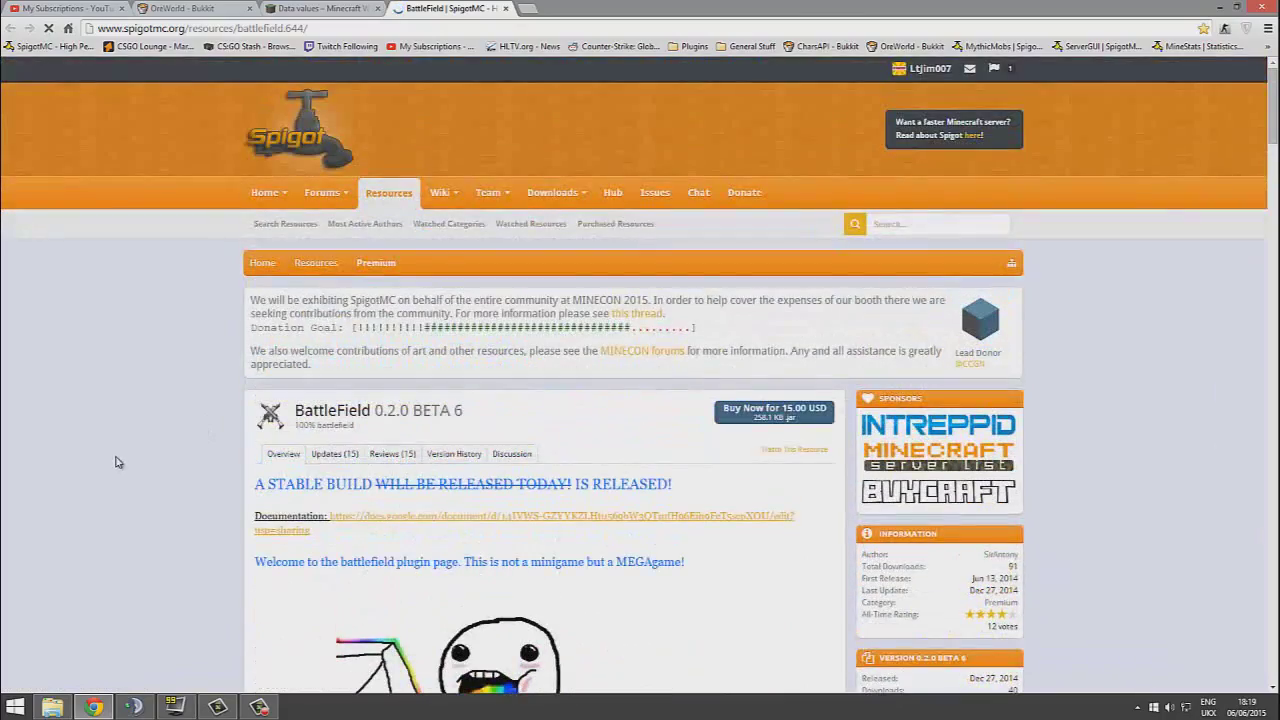
scroll(123, 443, down, 5)
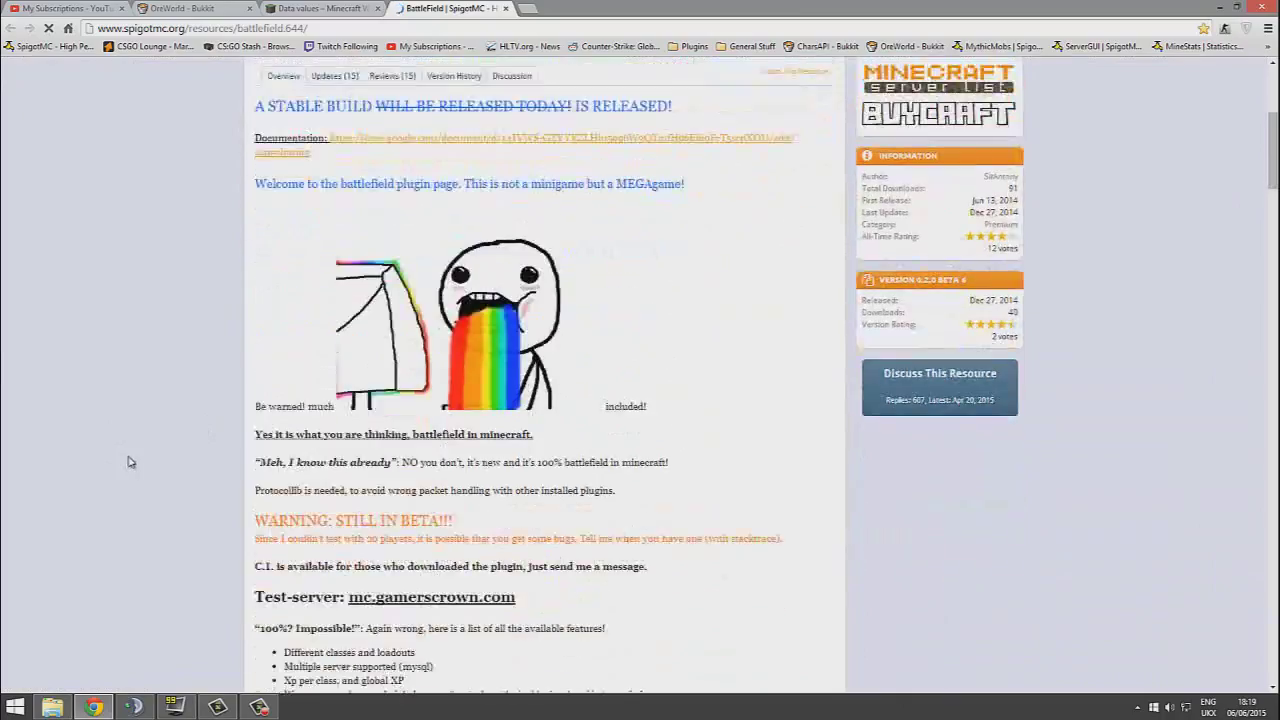
scroll(128, 461, down, 5)
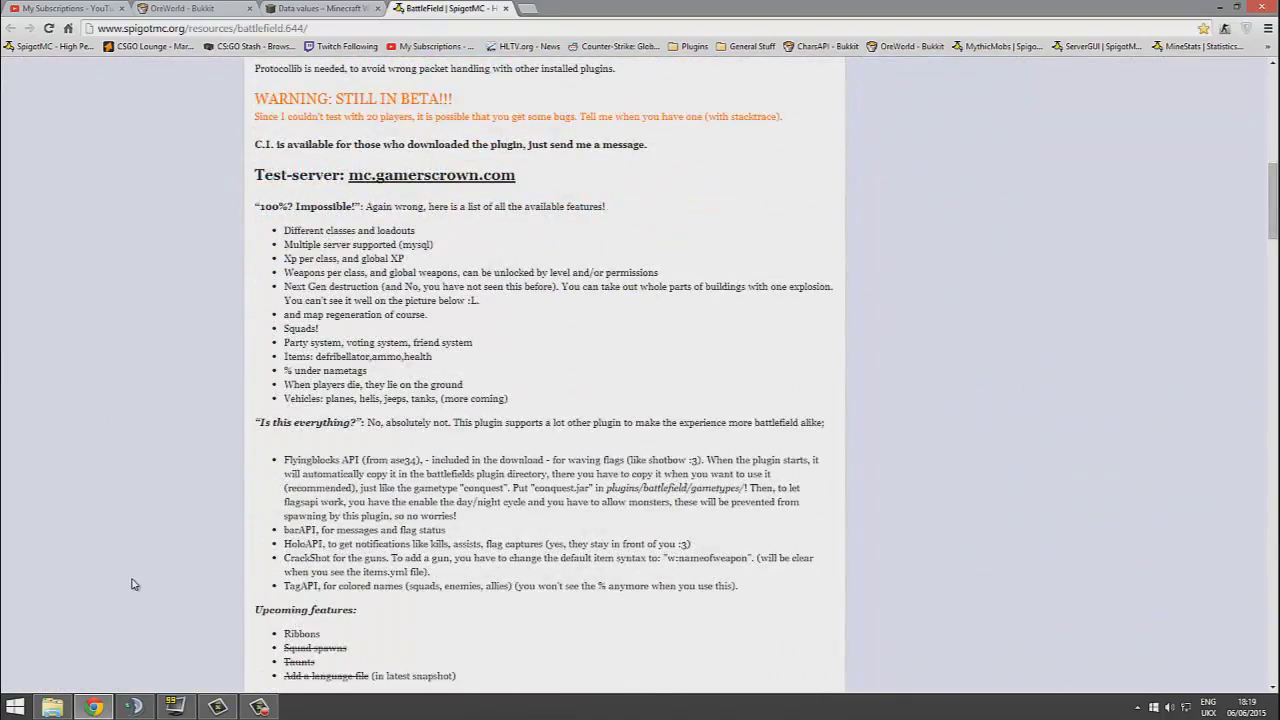
scroll(156, 534, down, 8)
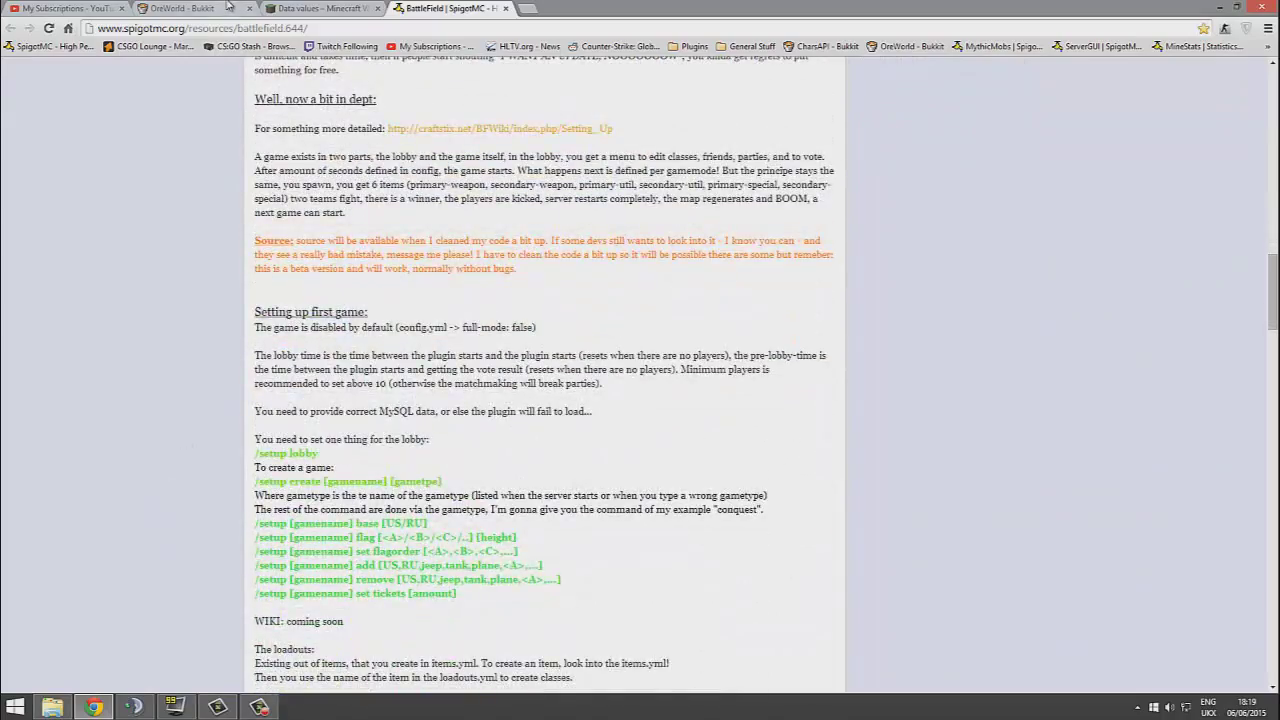
click(195, 8)
click(505, 8)
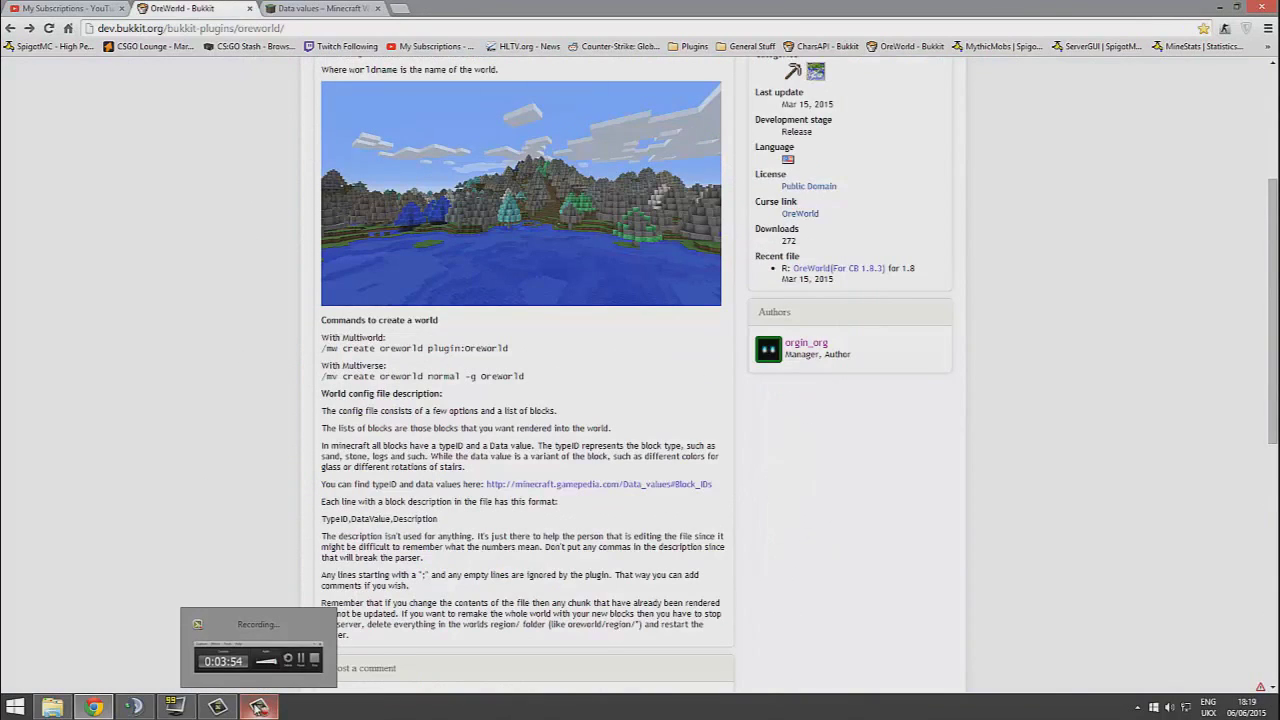
right_click(246, 710)
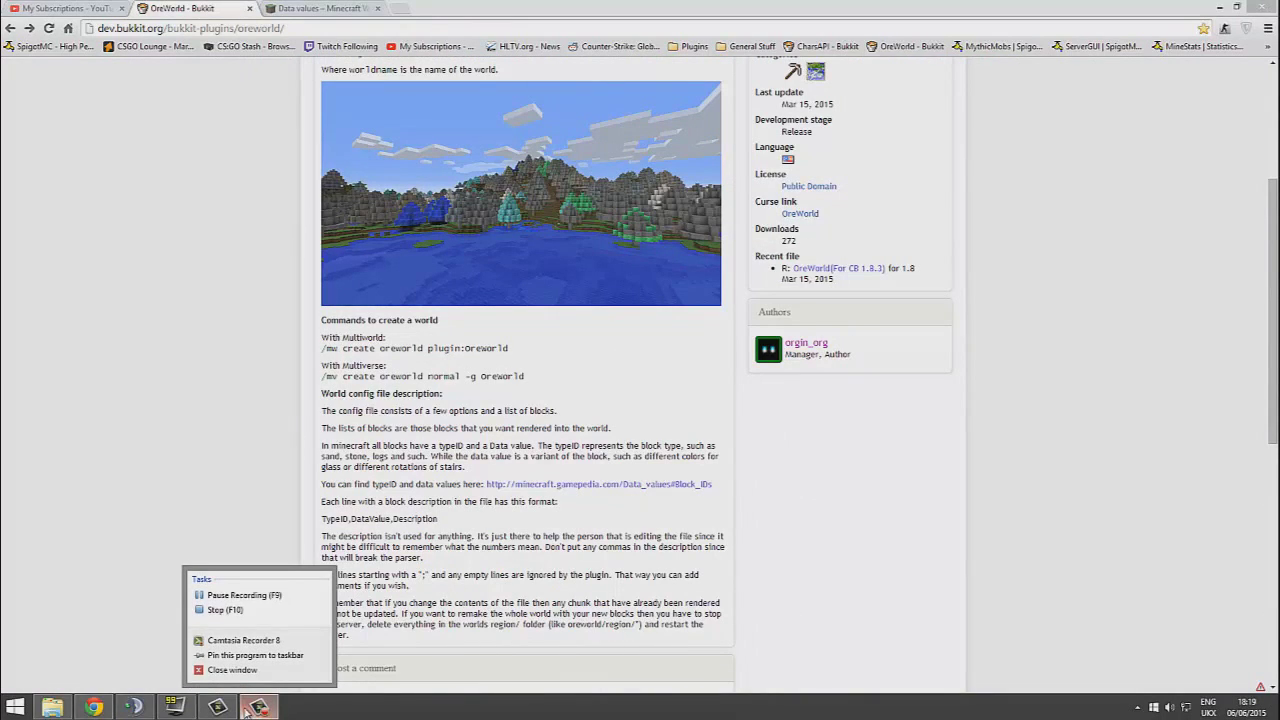